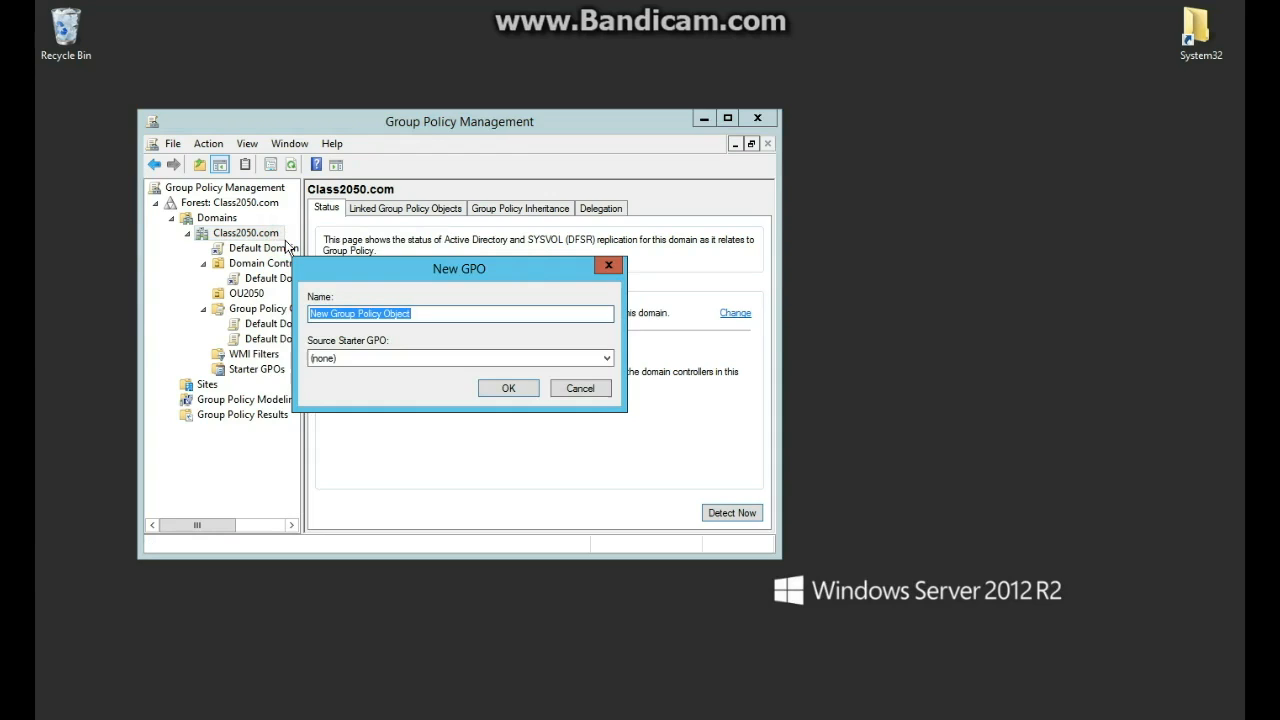
Name the new linked GPO AuditPolicy and open it in the Group Policy Management Editor.
key("BackSpace")
type("AuditPolicy")
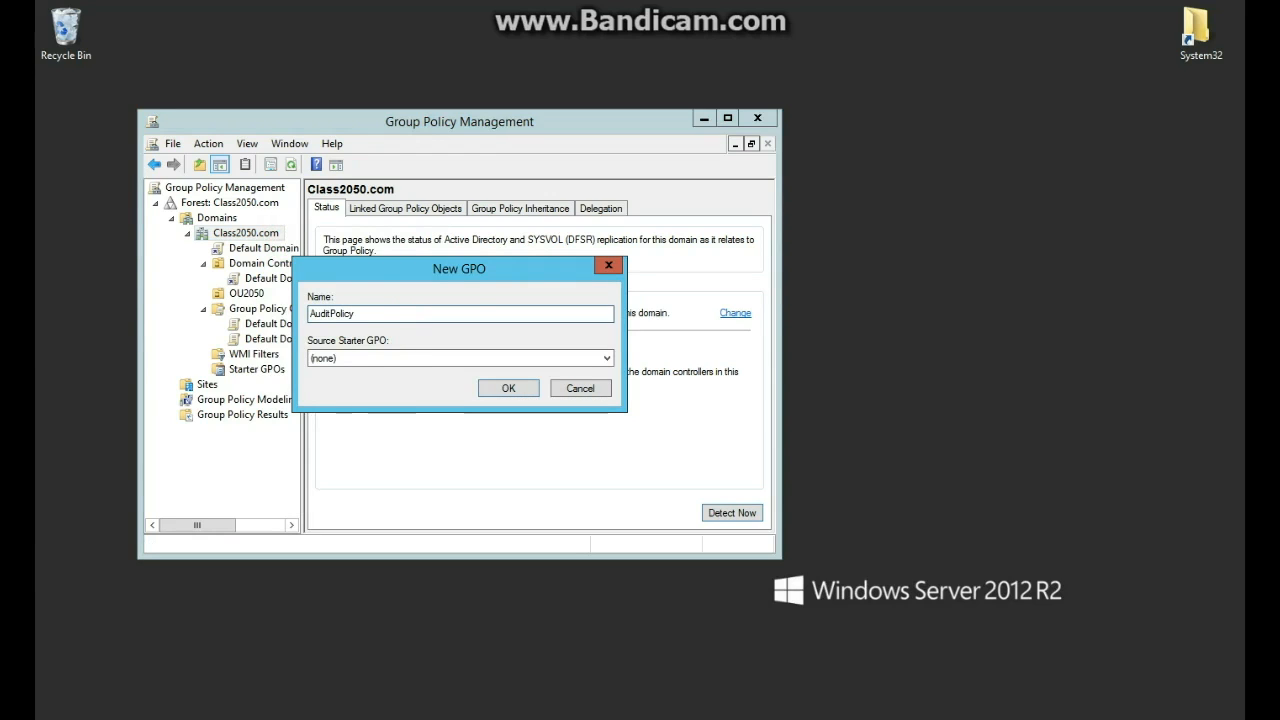
key("Return")
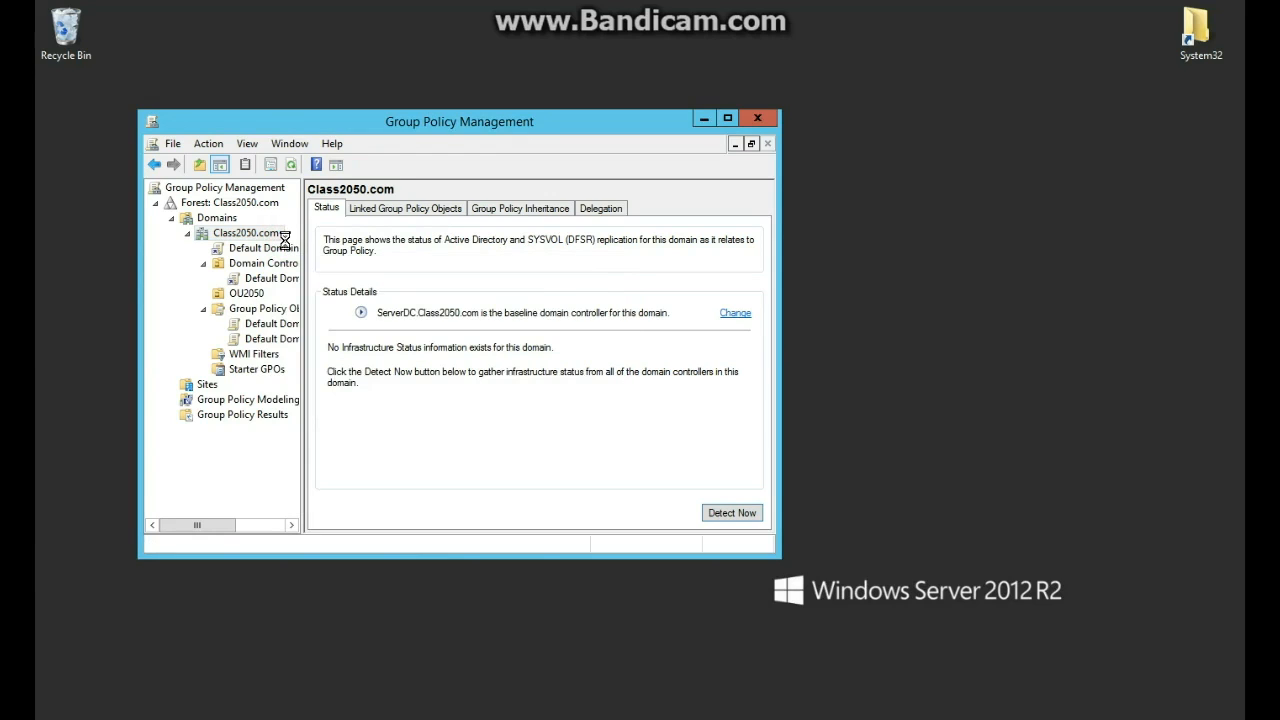
left_click(255, 249)
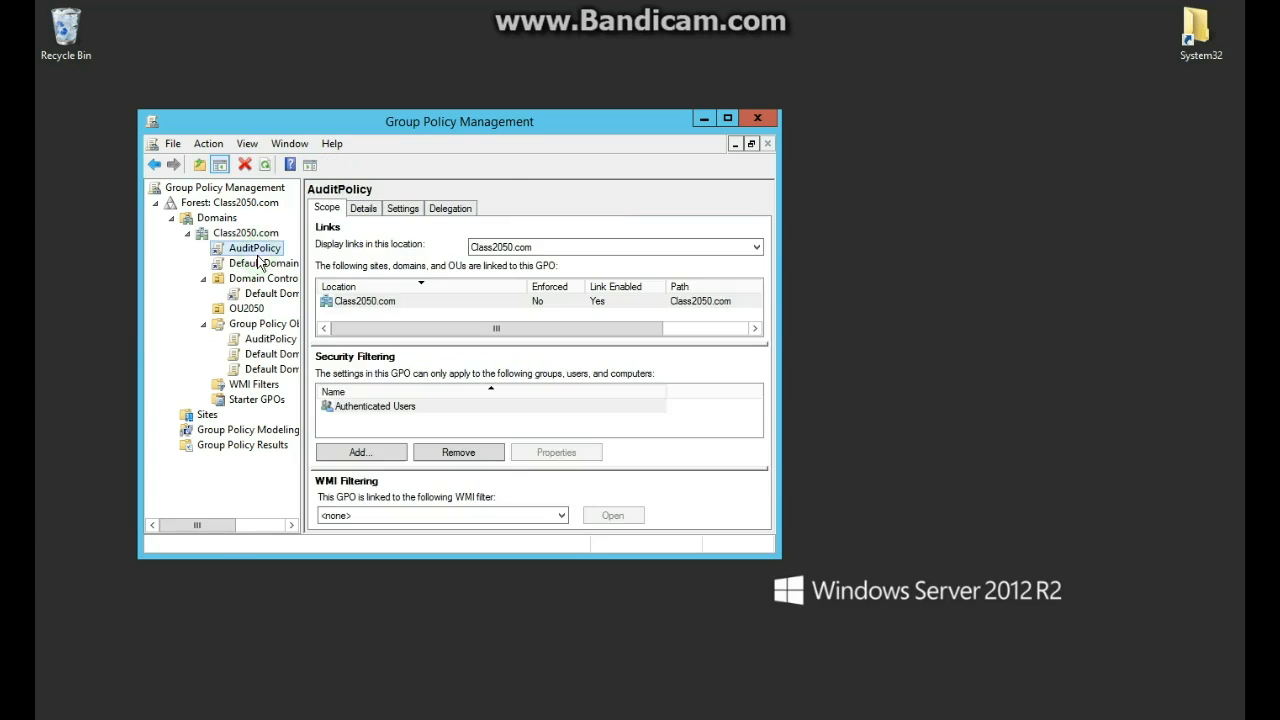
right_click(256, 255)
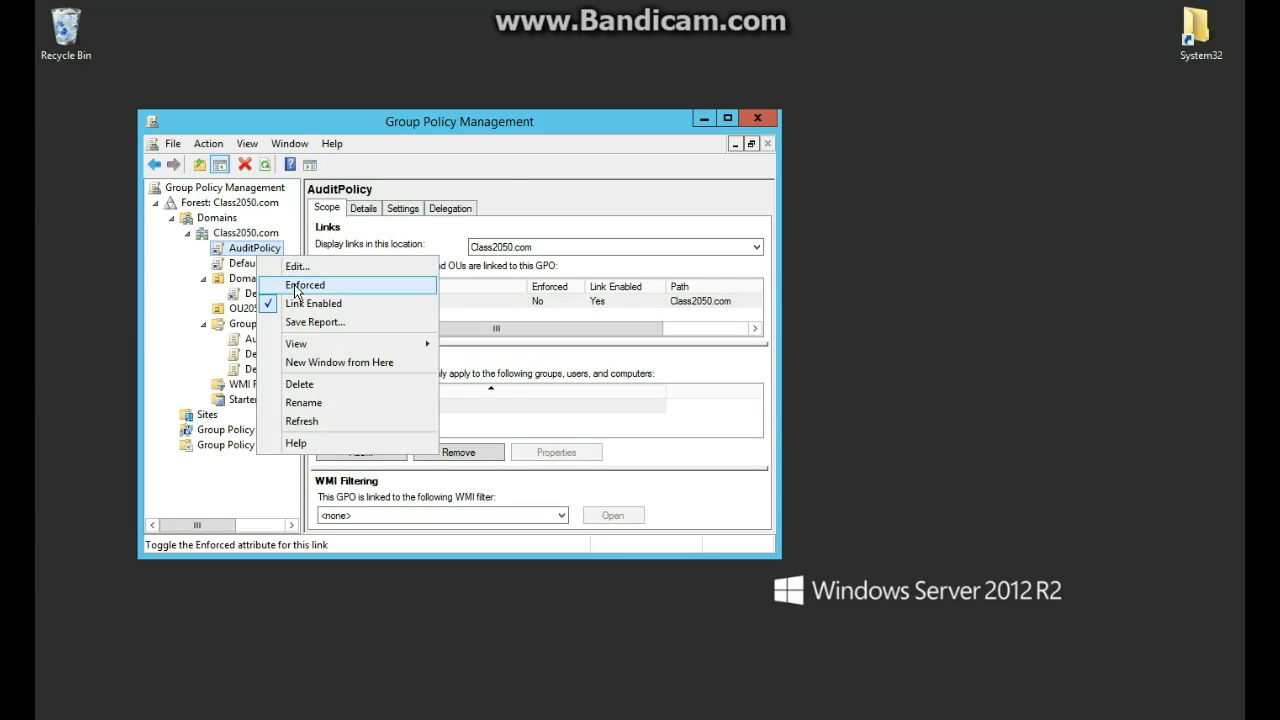
left_click(297, 267)
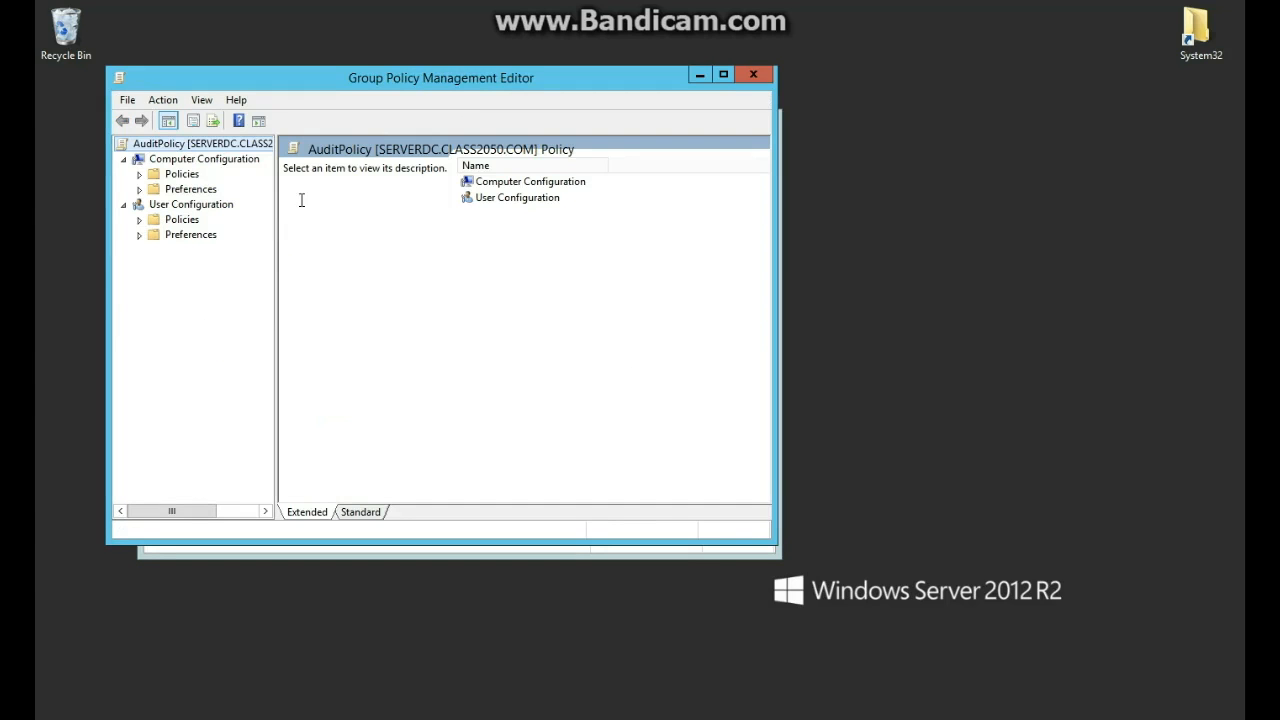
Expand the computer Policies and Local Policies, then select Audit object access under Audit Policy.
left_click(139, 174)
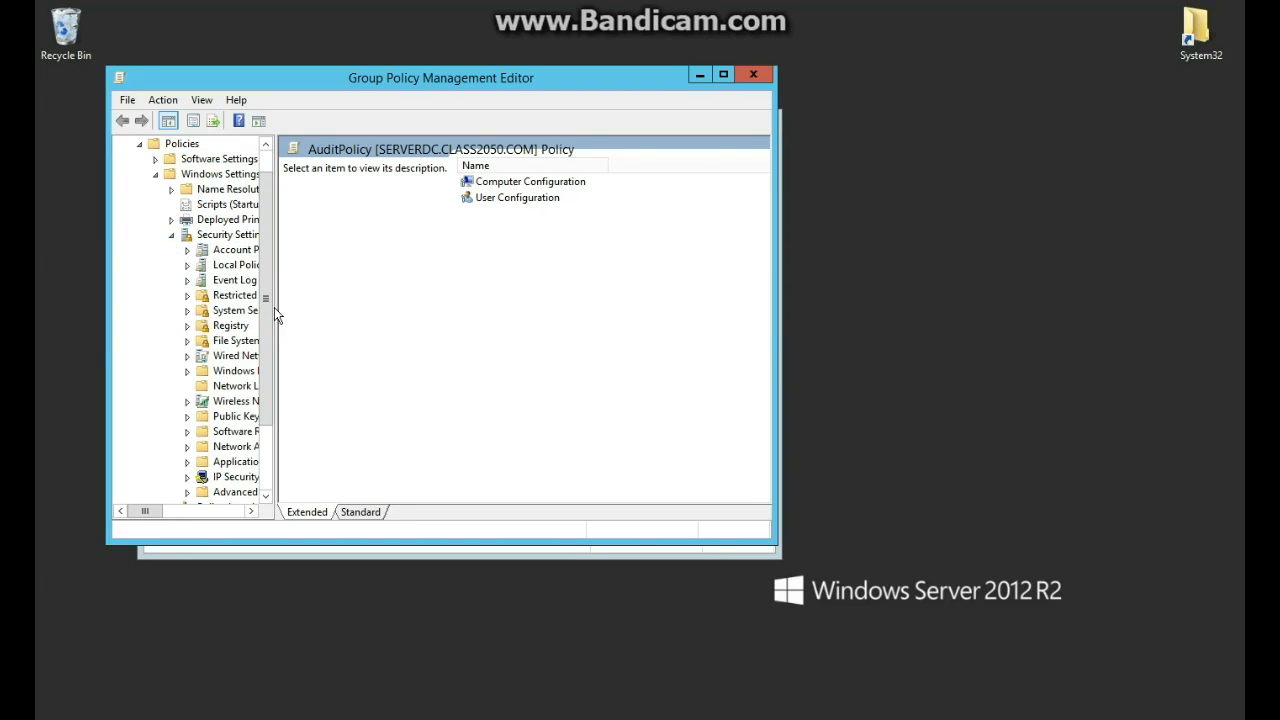
left_click_drag(275, 308, 306, 300)
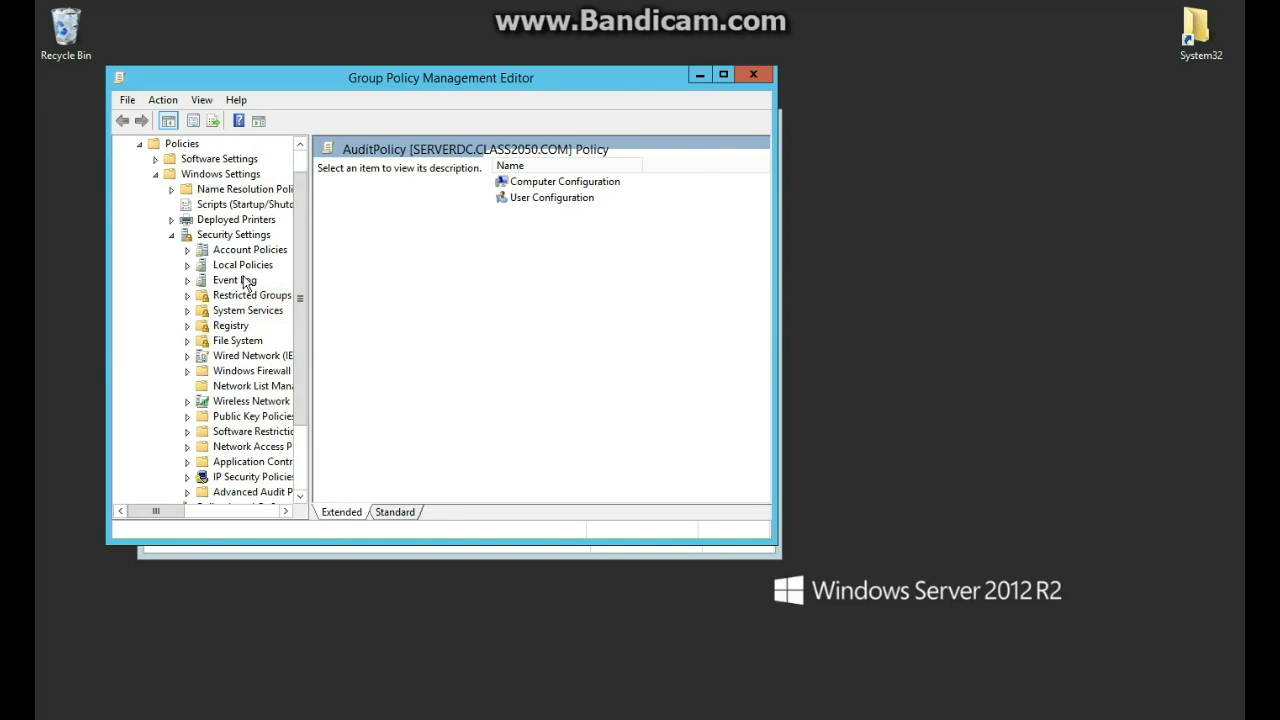
left_click(187, 265)
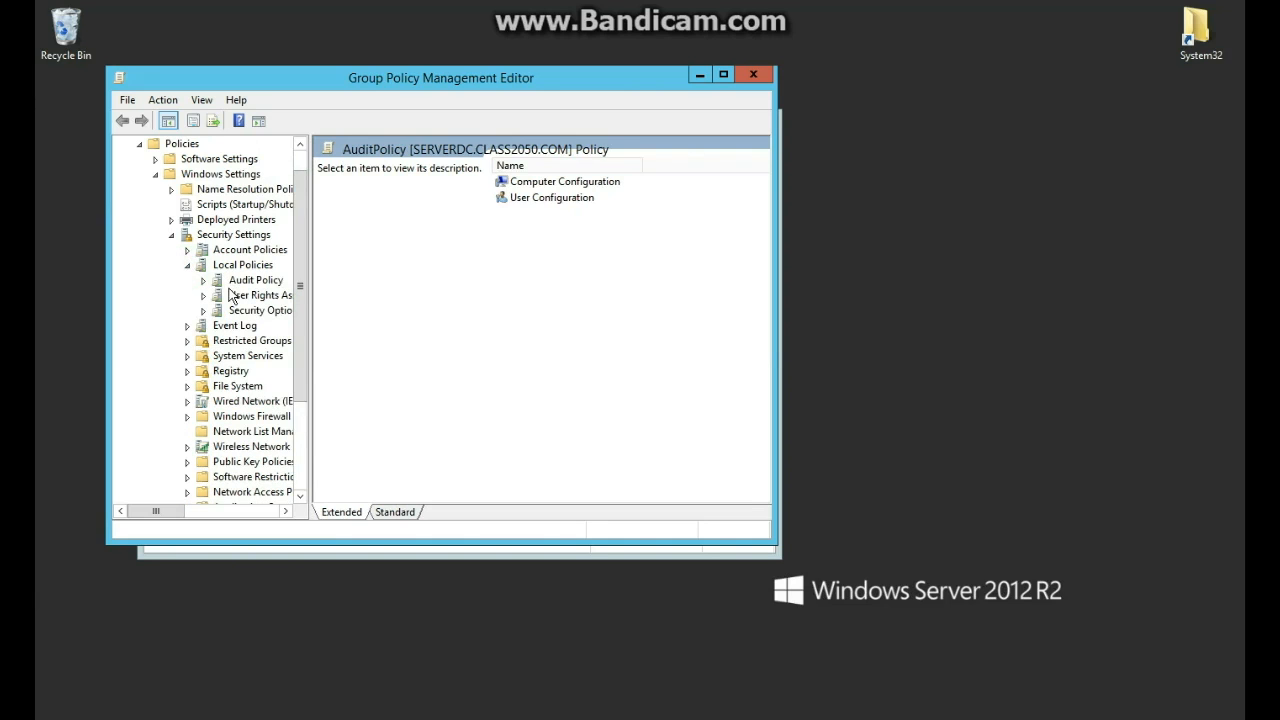
left_click(231, 296)
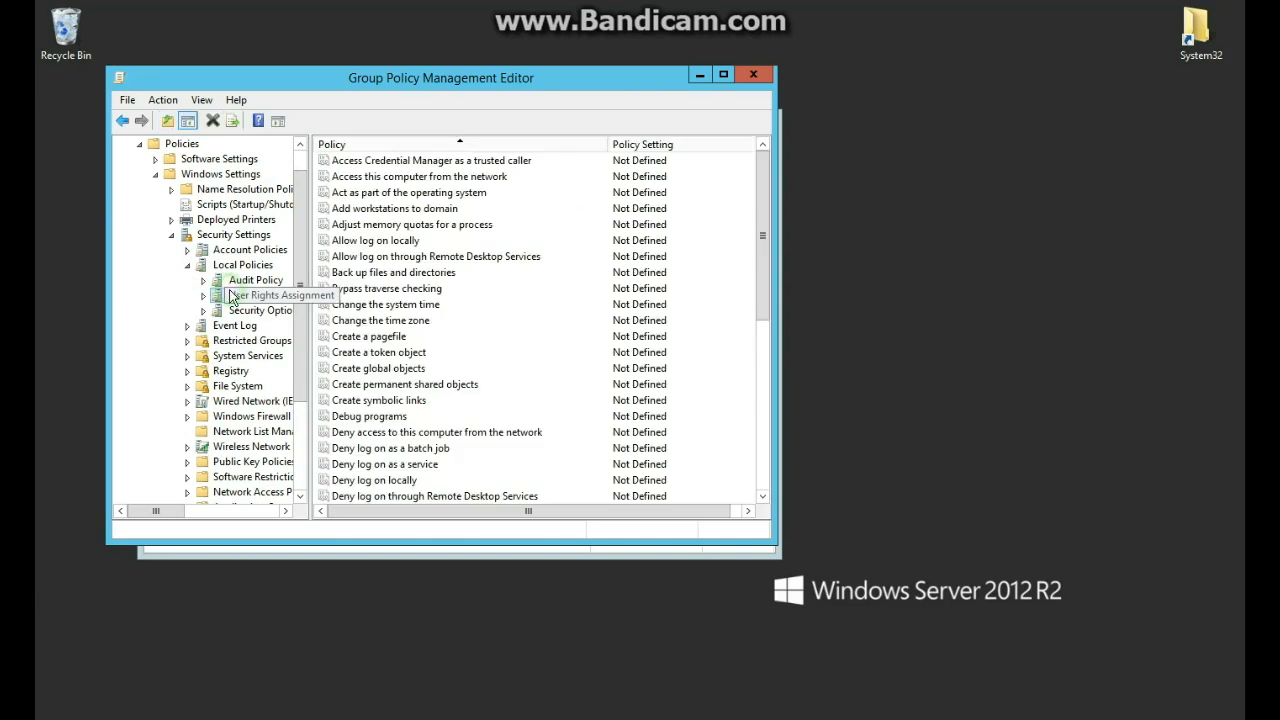
left_click(240, 281)
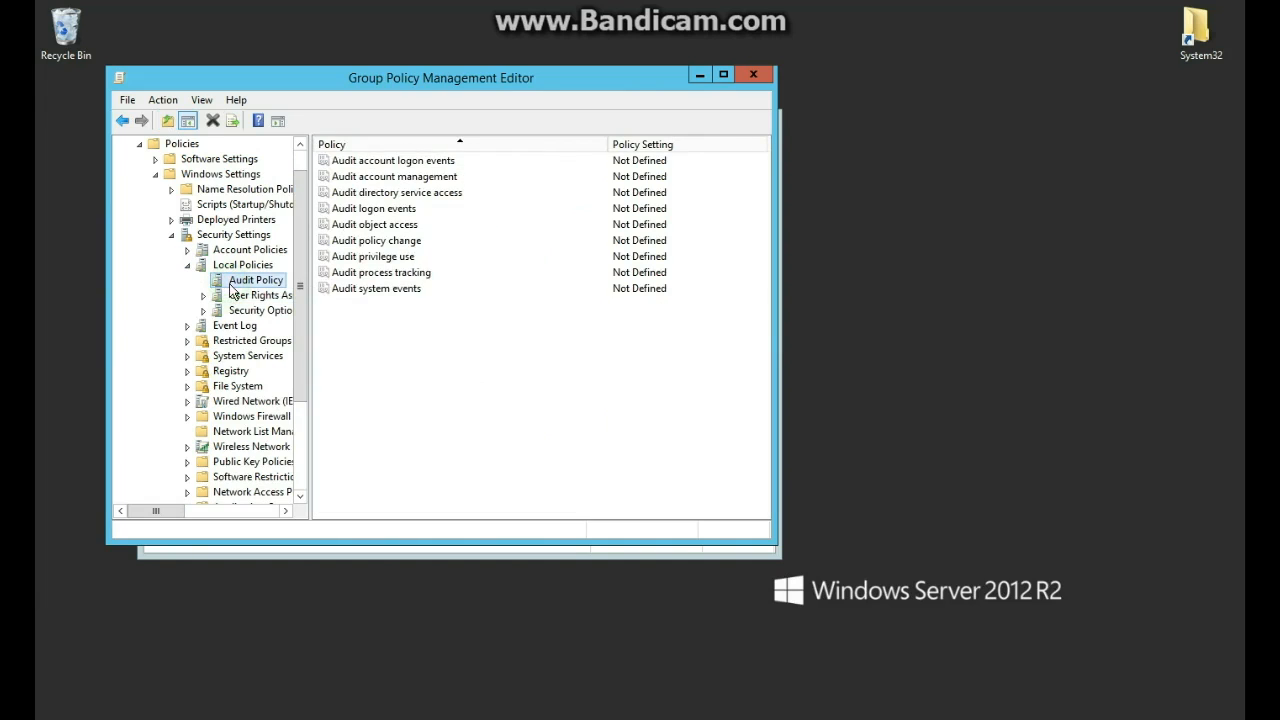
left_click(374, 210)
left_click(376, 228)
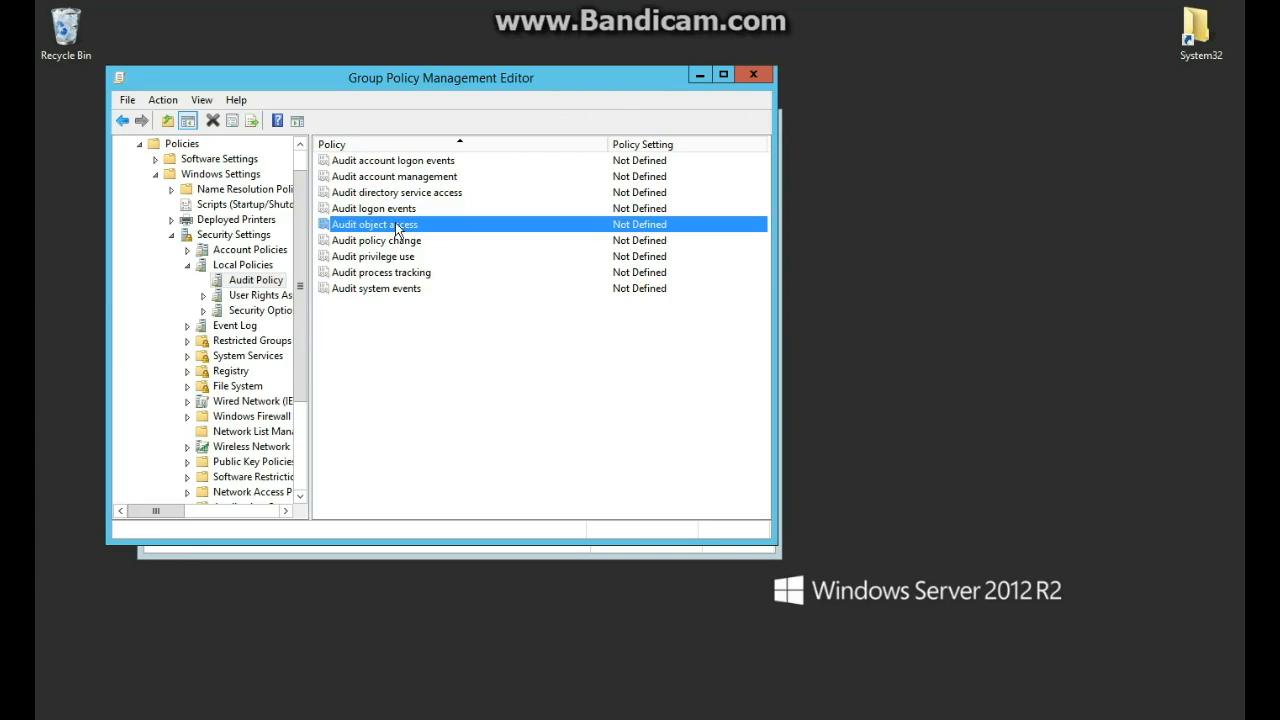
Define Audit object access to audit both Success and Failure and apply it.
double_click(385, 226)
left_click(356, 204)
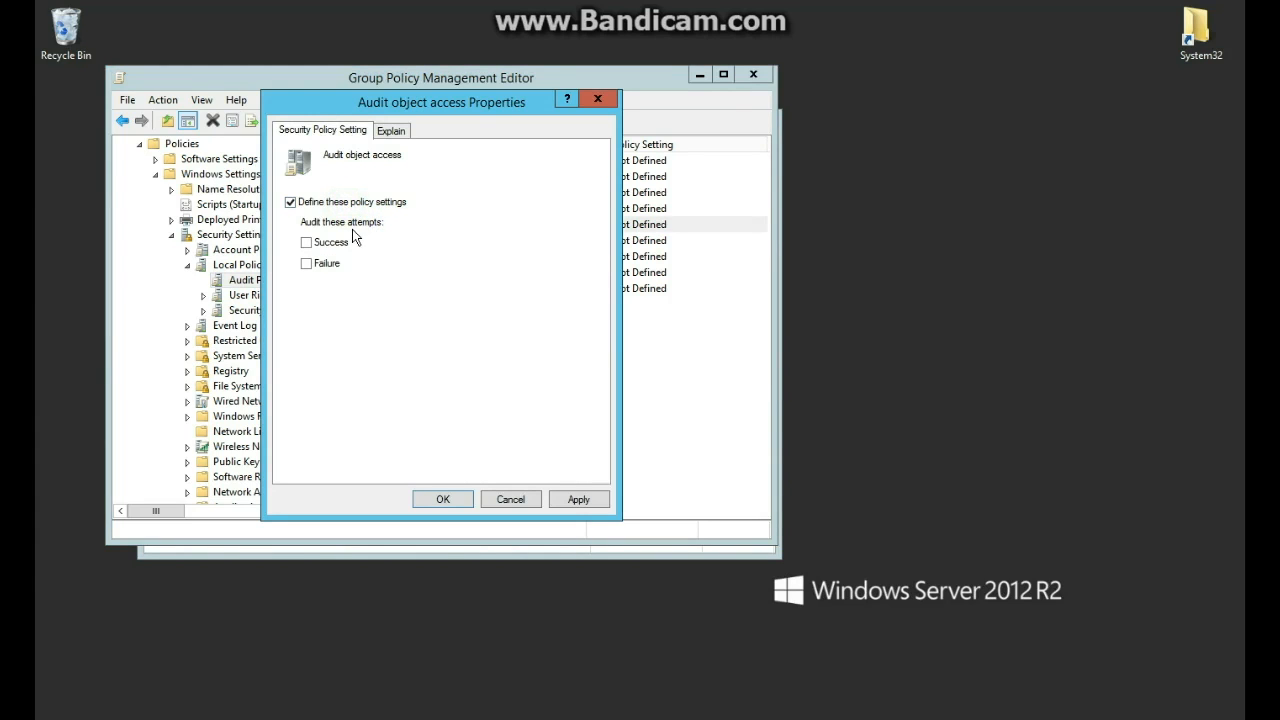
left_click(338, 245)
left_click(328, 265)
left_click(405, 131)
left_click(358, 134)
left_click(572, 498)
left_click(443, 499)
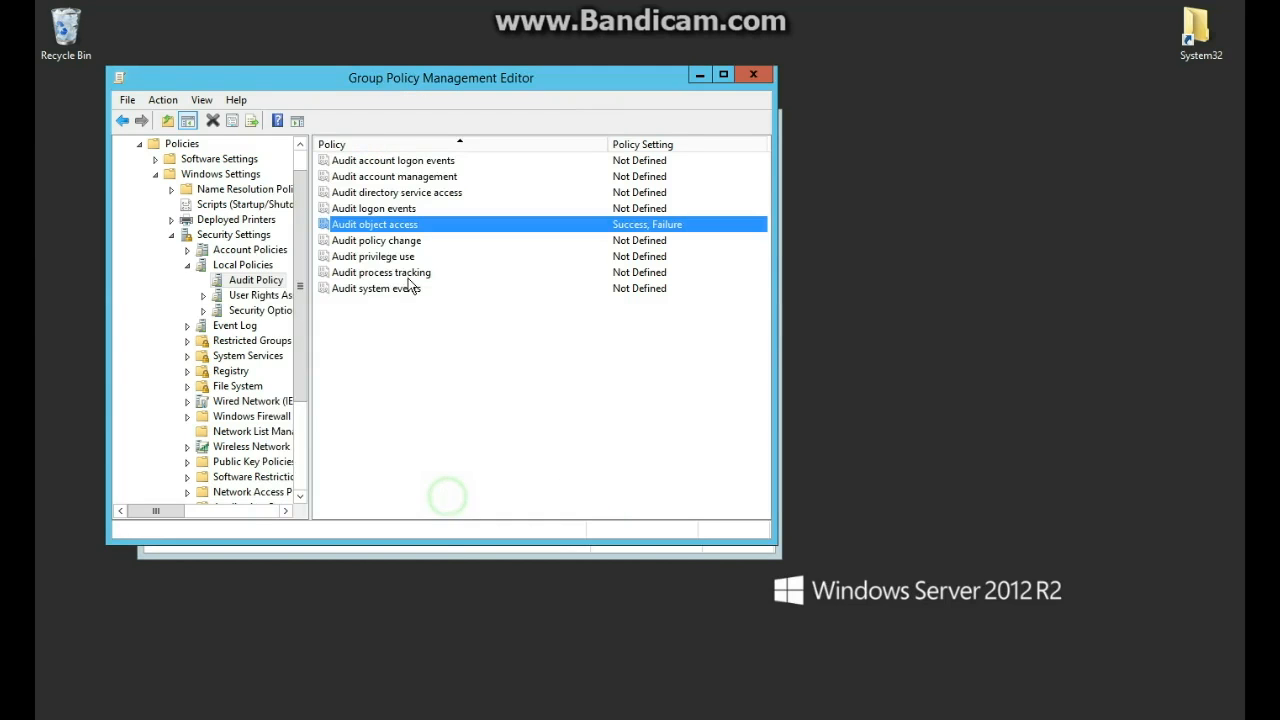
Adjust the editor view, then close the Group Policy Management Editor.
left_click(424, 354)
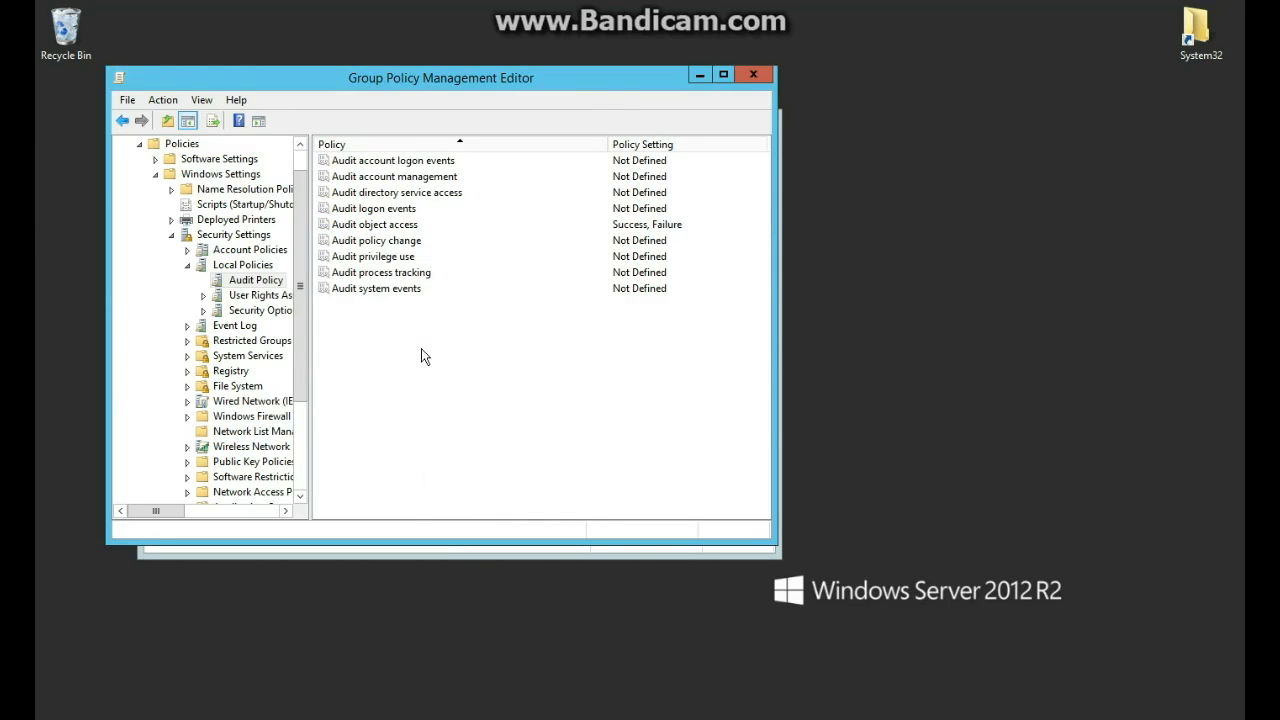
left_click(349, 632)
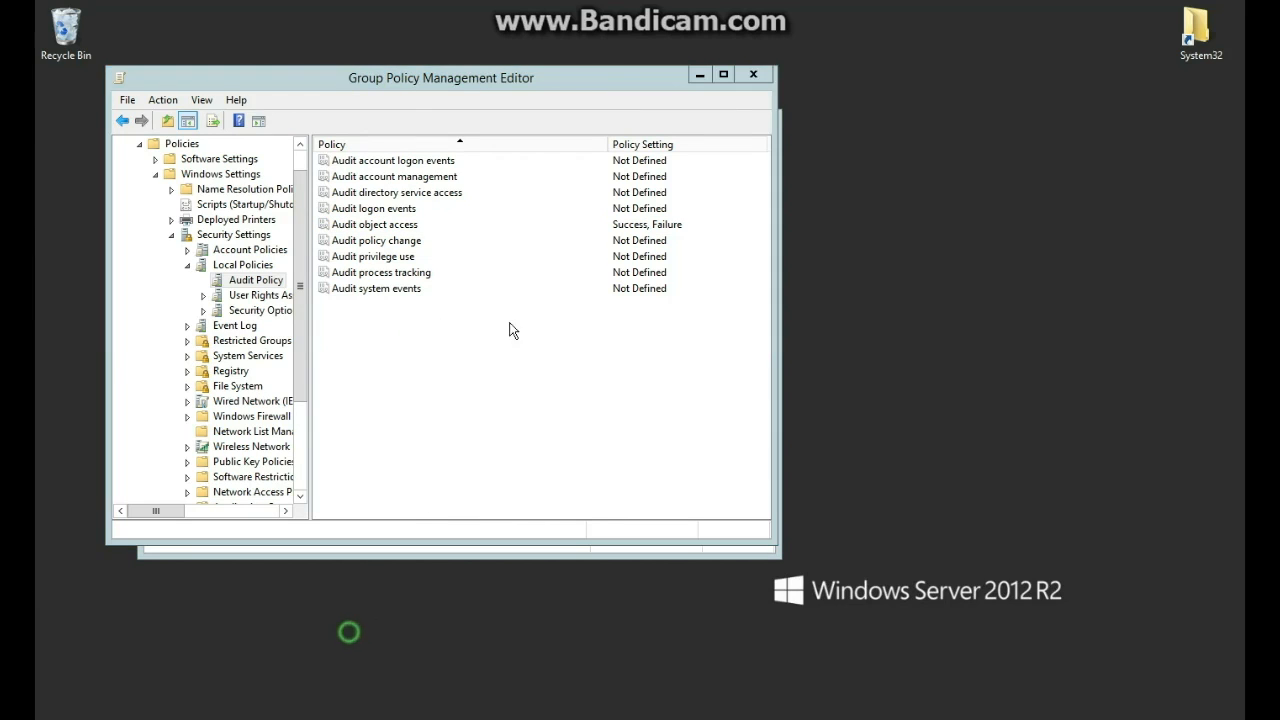
left_click_drag(300, 192, 300, 172)
right_click(206, 145)
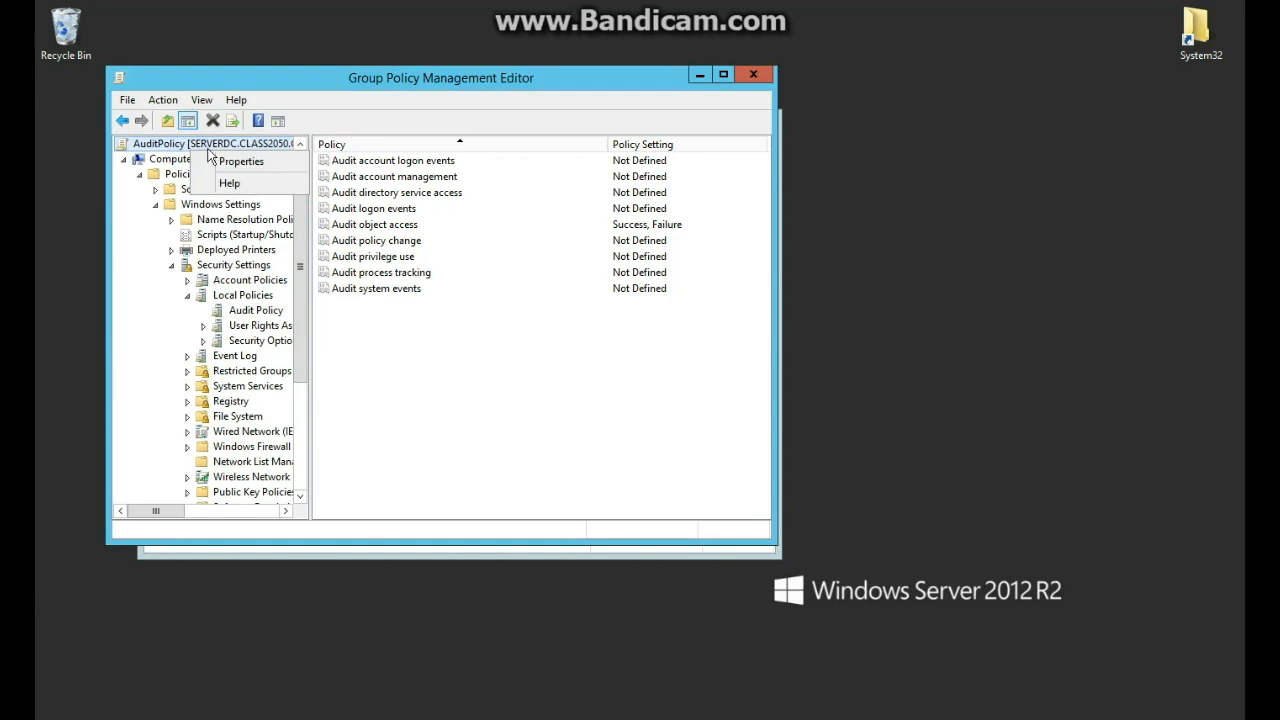
left_click(400, 271)
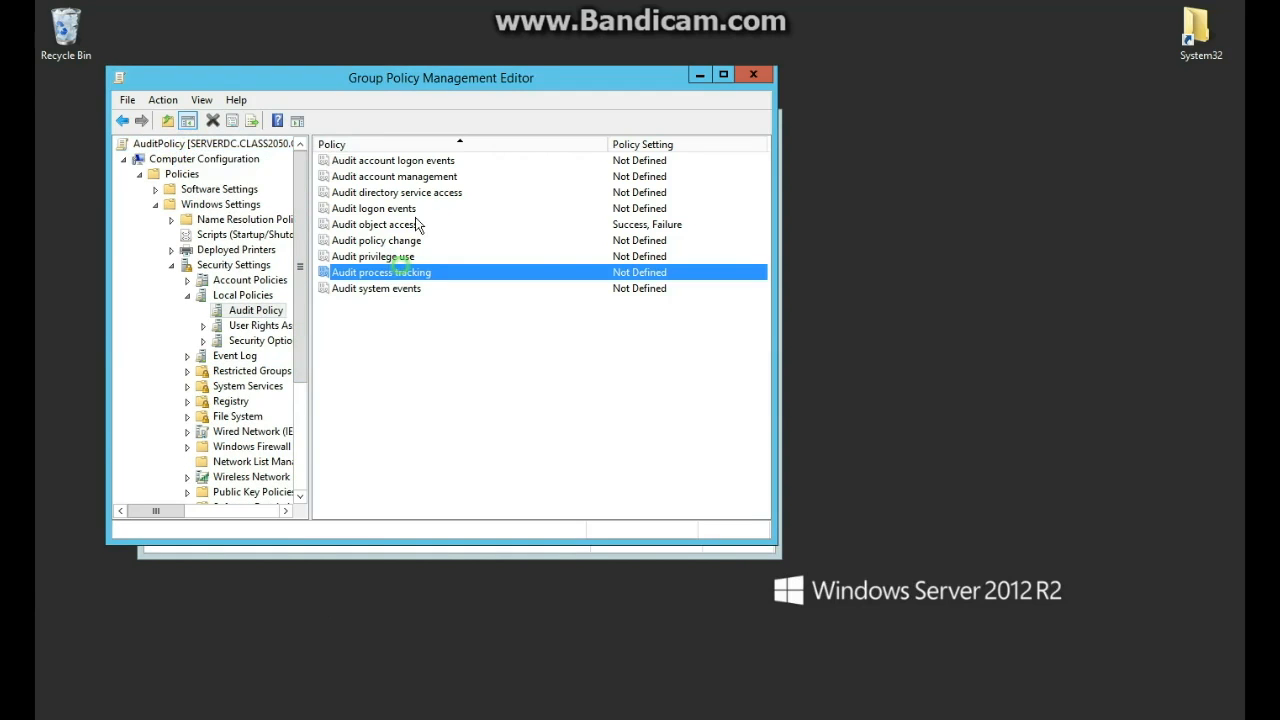
left_click(741, 78)
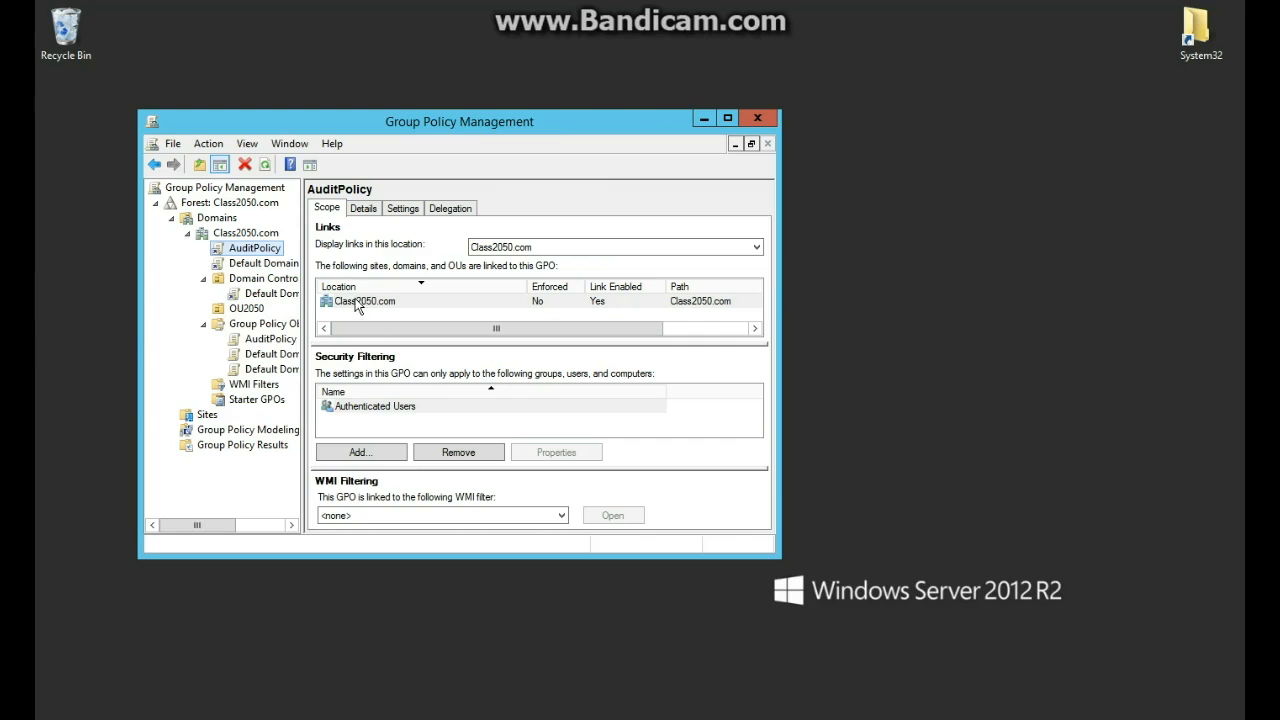
Set the AuditPolicy link to Enforced.
right_click(250, 260)
left_click(290, 280)
left_click(288, 573)
left_click(274, 663)
Launch Command Prompt from Start search and run gpupdate /force.
key("super")
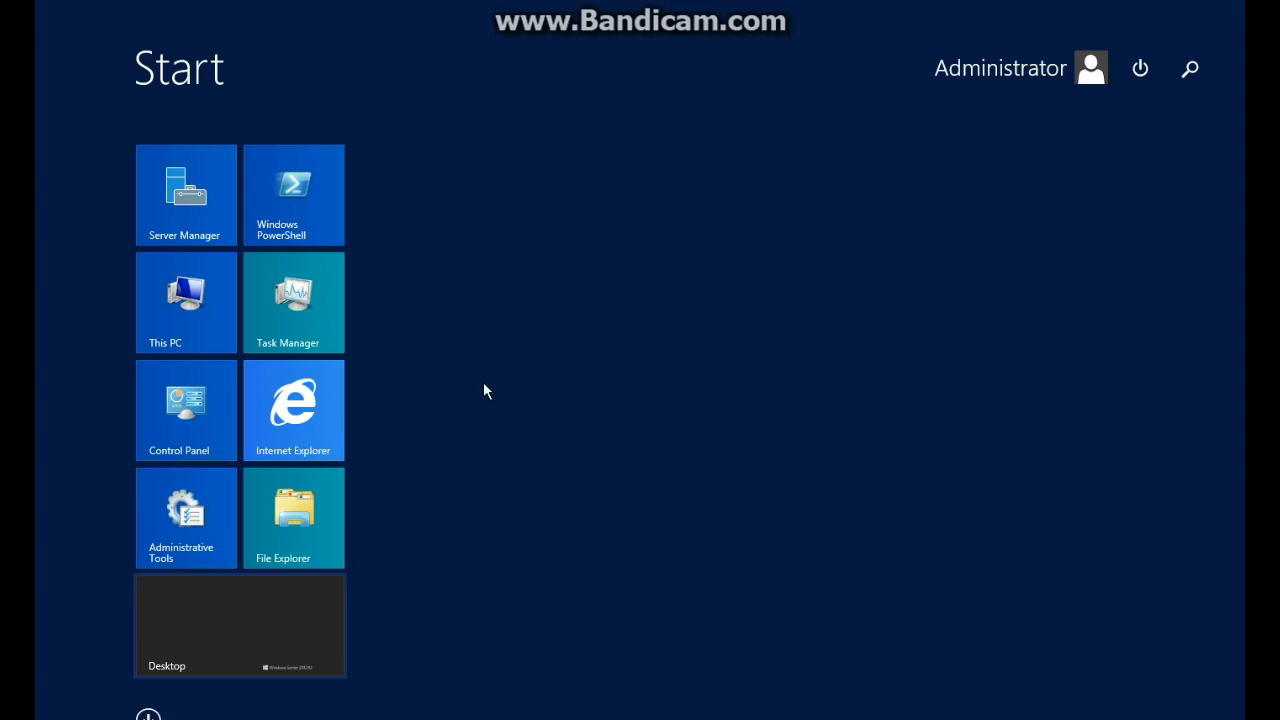
left_click(1189, 68)
type("command Prompt")
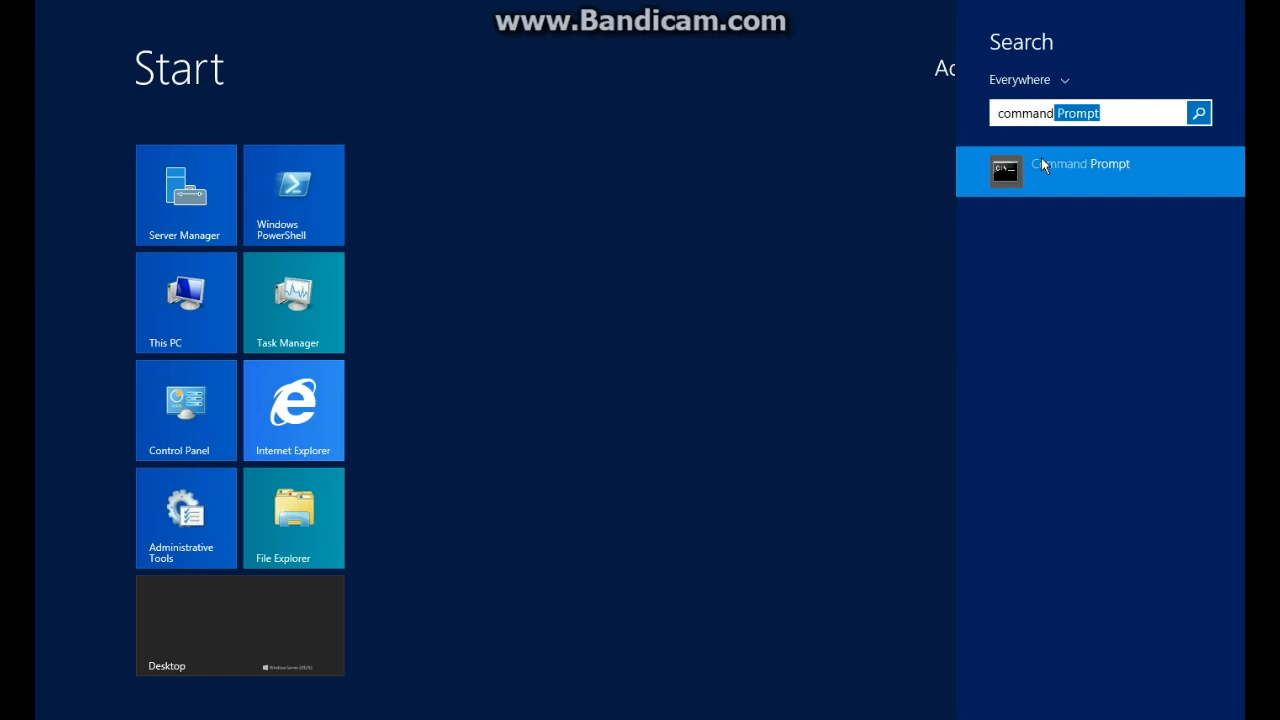
left_click(1009, 182)
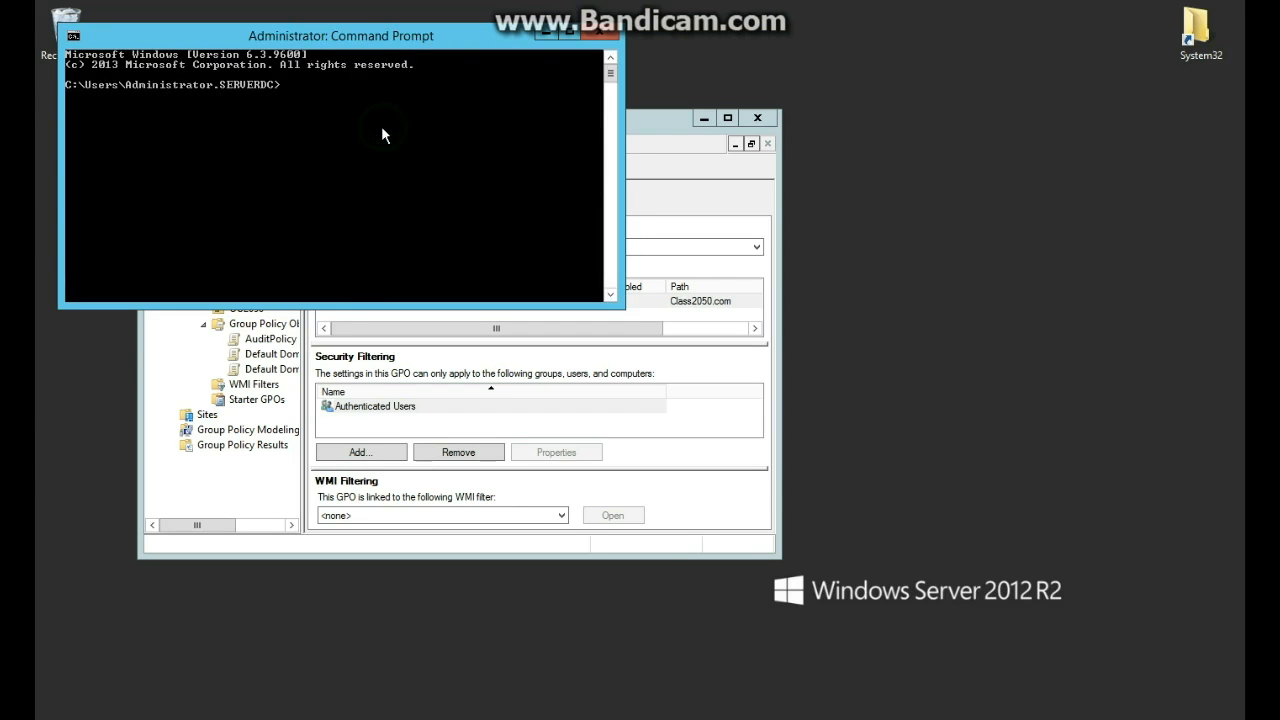
type("gpupdate /force")
key("Return")
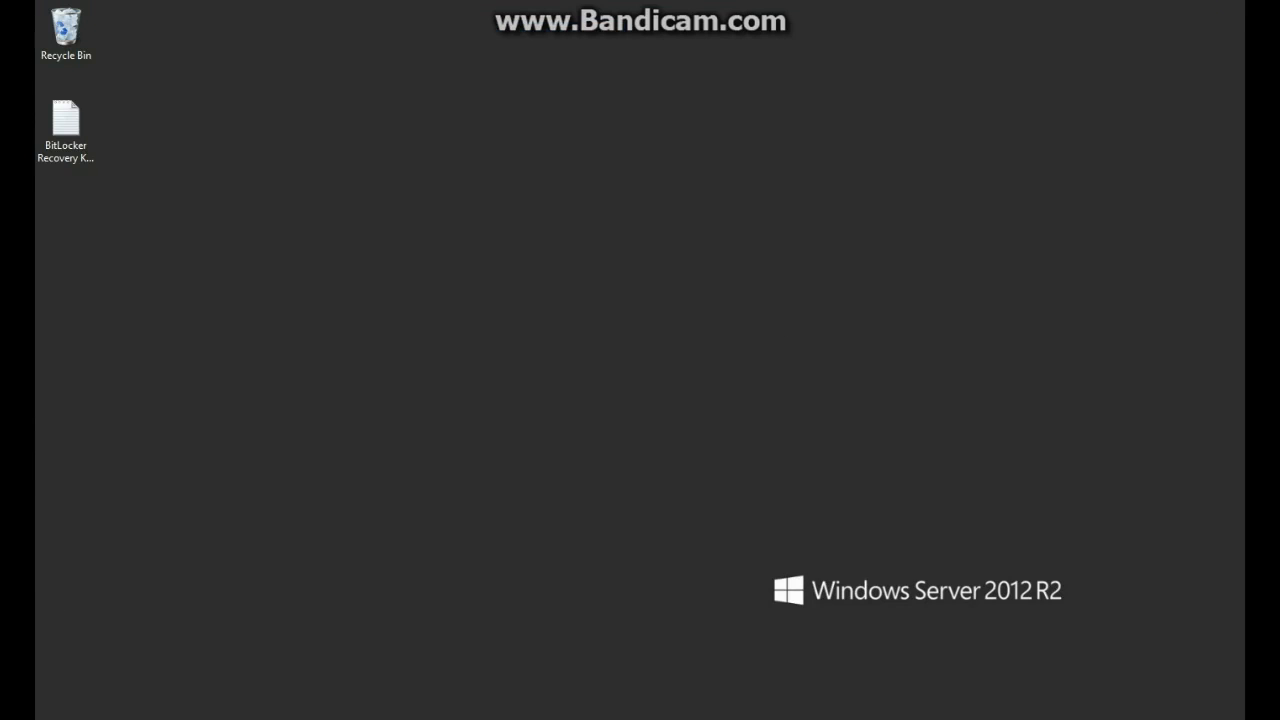
Open Local Disk (C:) in File Explorer and create a new folder.
left_click(202, 718)
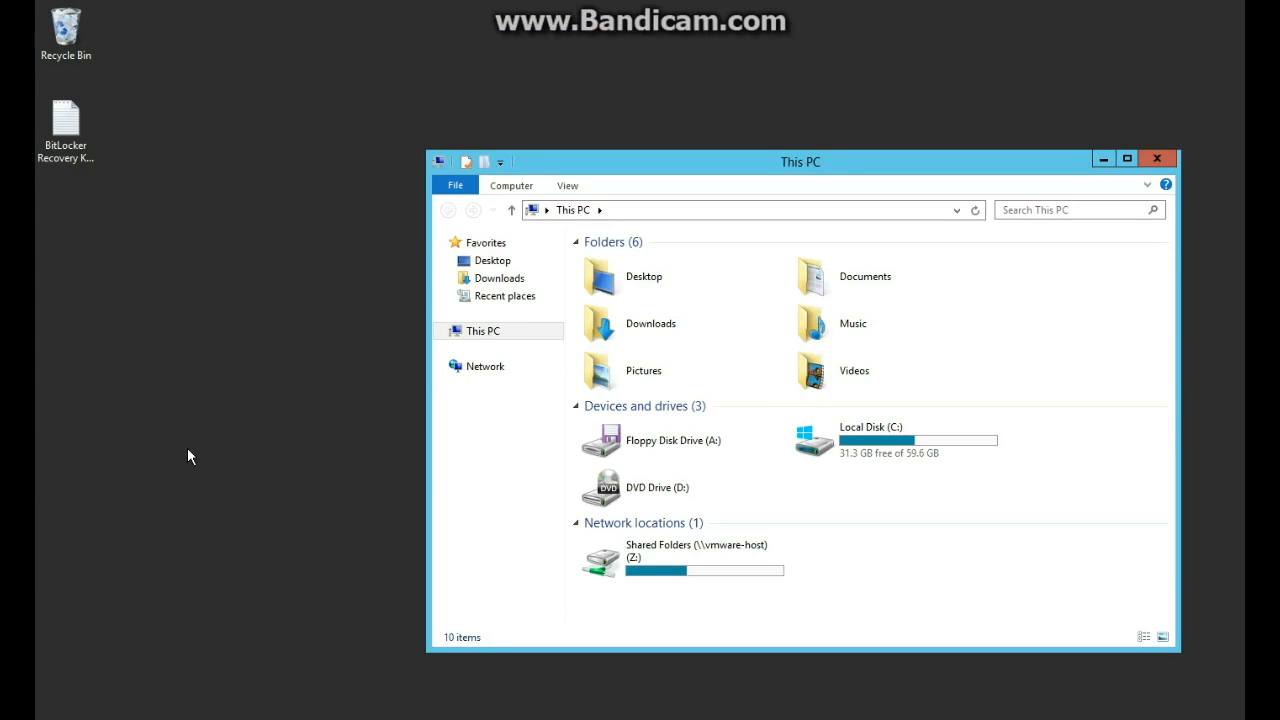
double_click(865, 455)
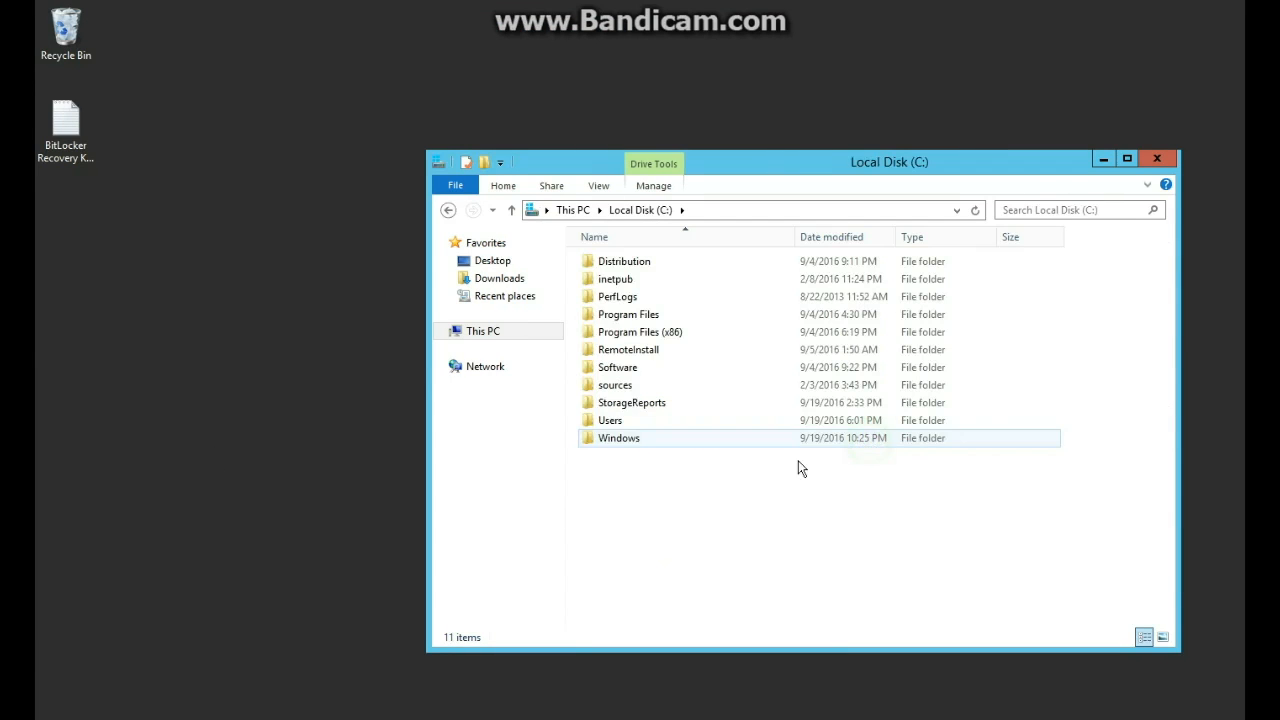
right_click(700, 483)
mouse_move(750, 630)
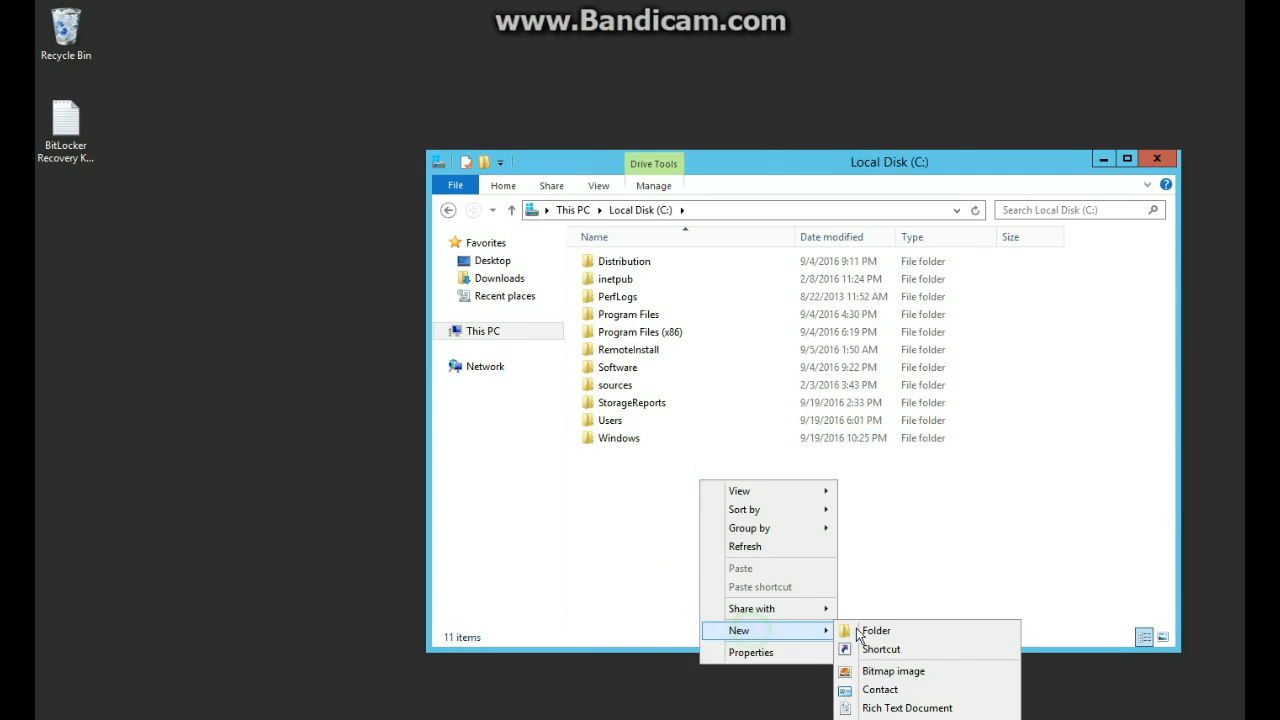
left_click(866, 628)
Name the new folder ShareAUDIT.
key("BackSpace")
type("Ah")
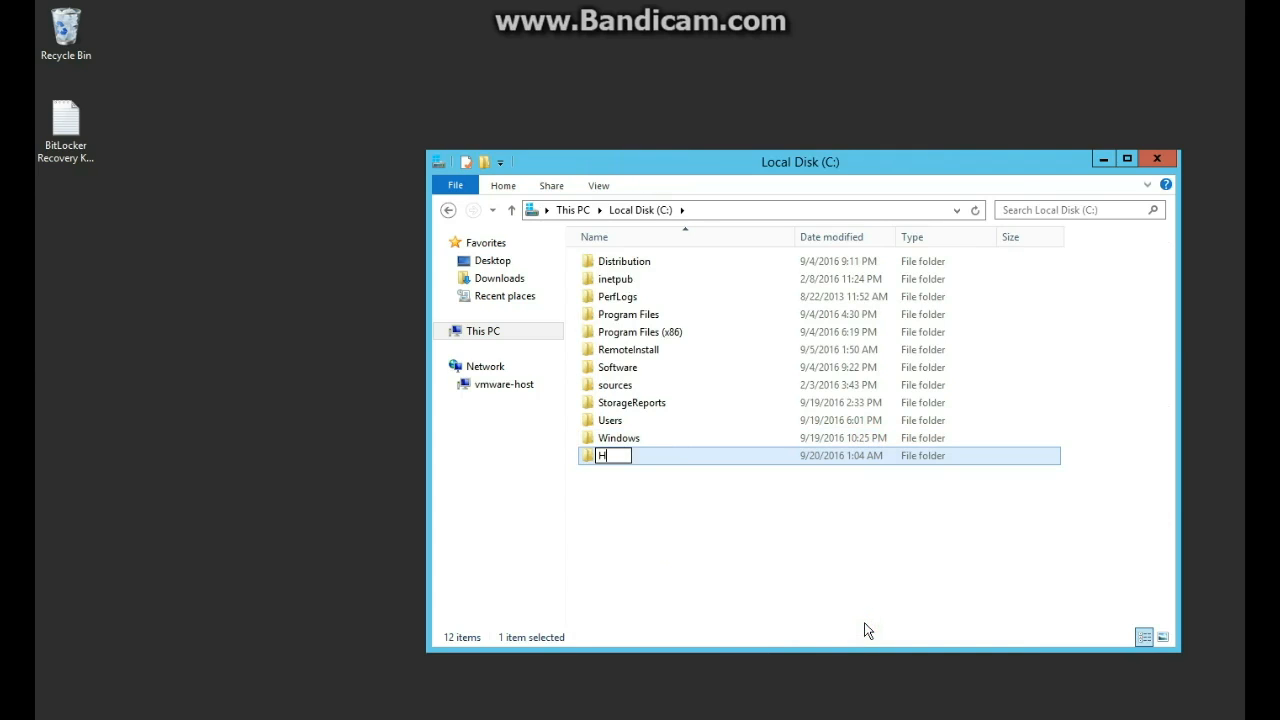
key("BackSpace")
key("BackSpace")
type("Ah")
key("BackSpace")
key("BackSpace")
type("ShareAUdit")
key("BackSpace")
type("DIT")
key("Return")
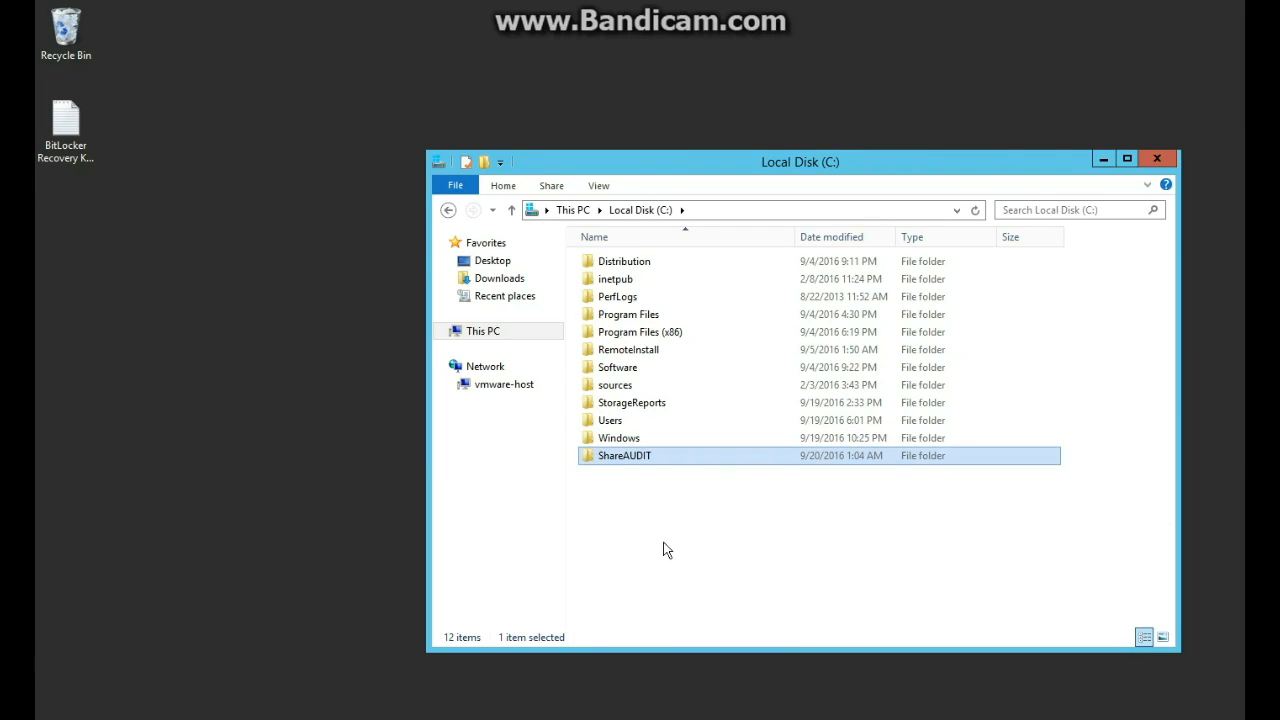
Turn on Advanced Sharing for ShareAUDIT and apply it.
right_click(643, 456)
left_click(700, 702)
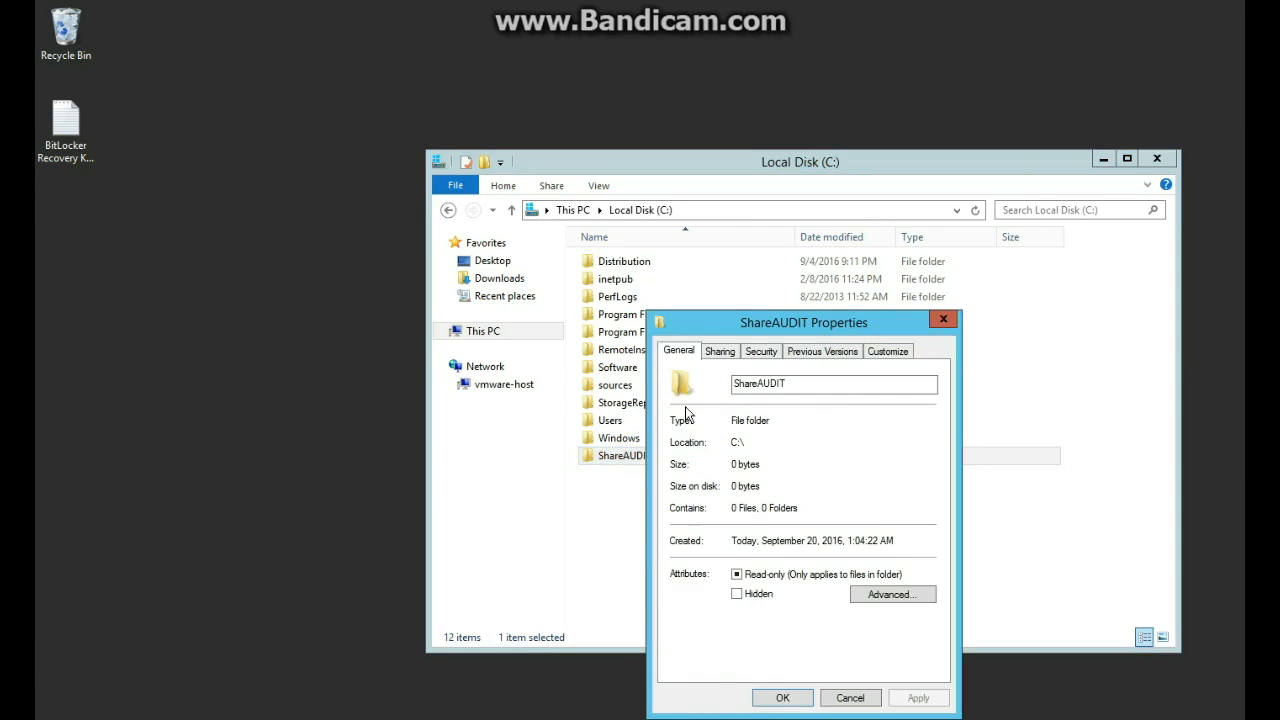
left_click(720, 351)
left_click(743, 553)
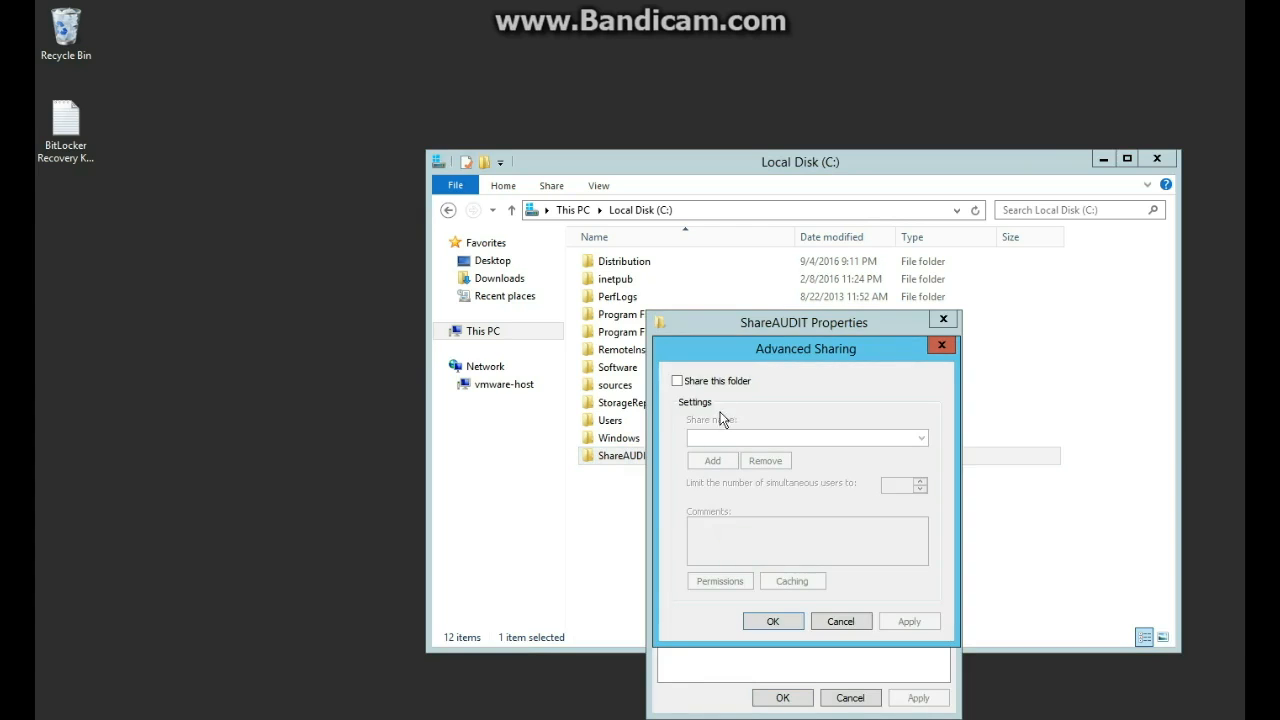
left_click(686, 380)
left_click(909, 621)
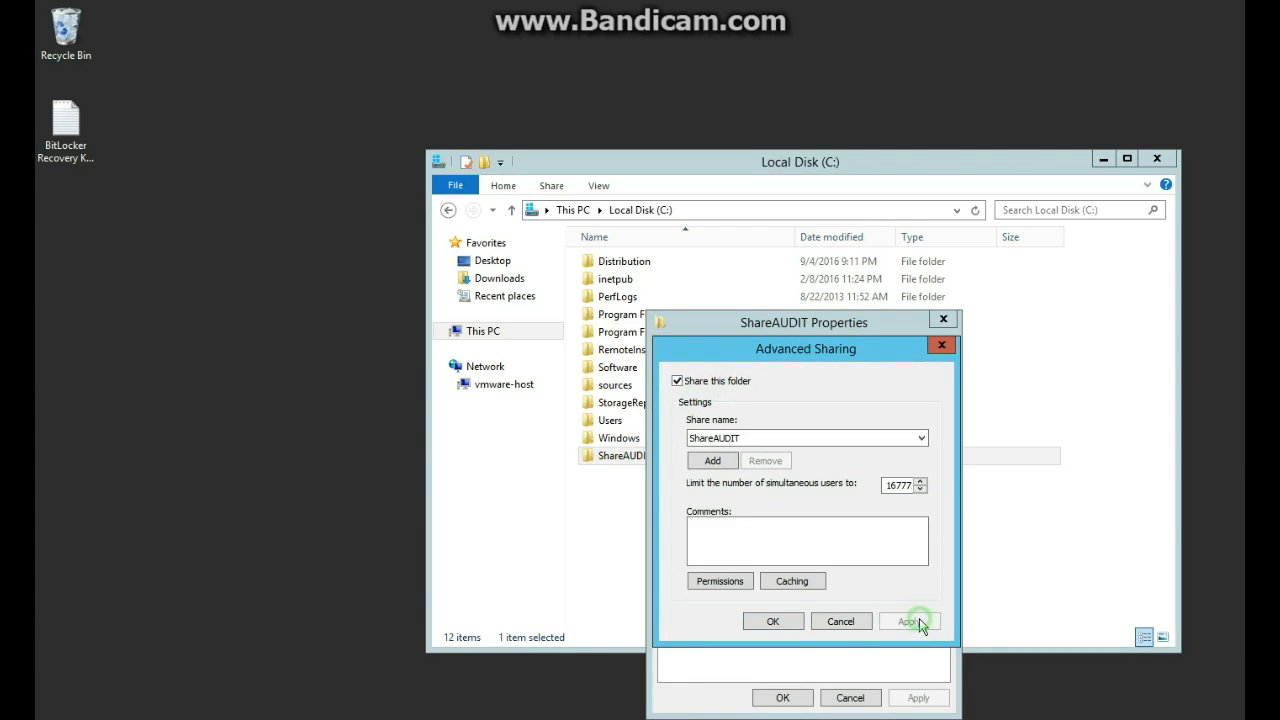
Allow Everyone Full Control in the share permissions and confirm the advanced sharing settings.
left_click(720, 581)
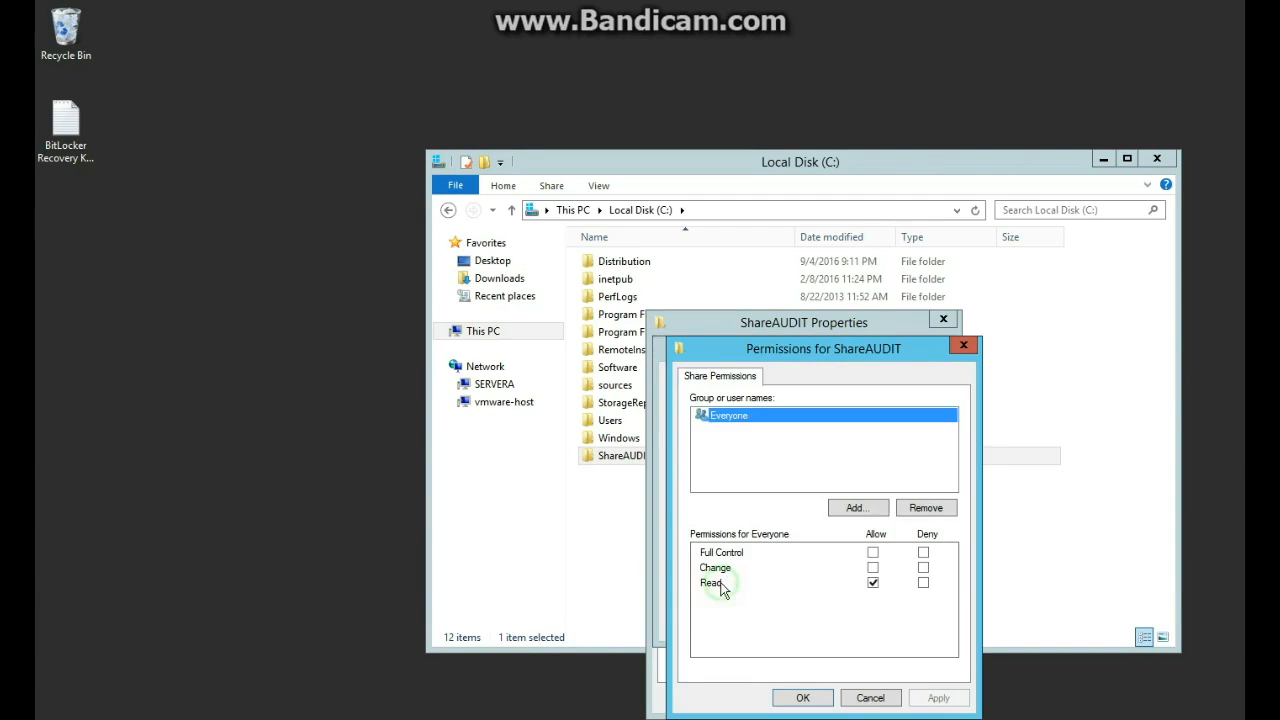
left_click(873, 553)
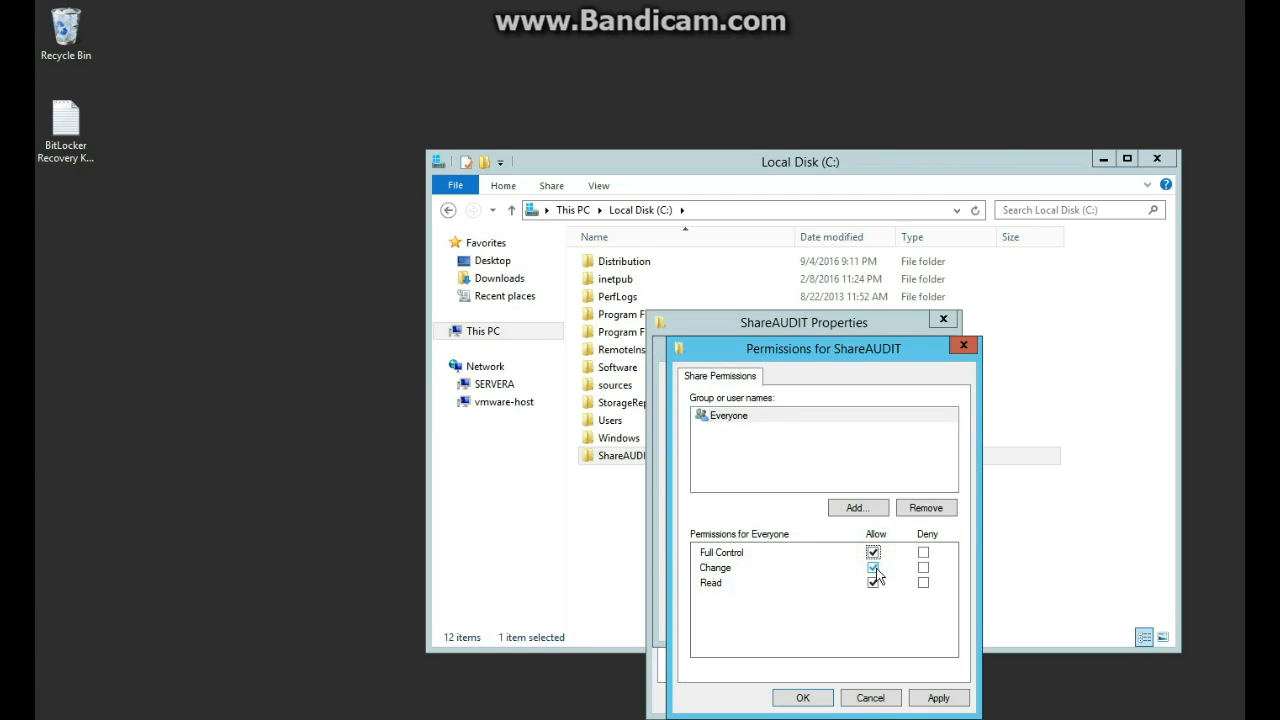
left_click(939, 697)
left_click(803, 697)
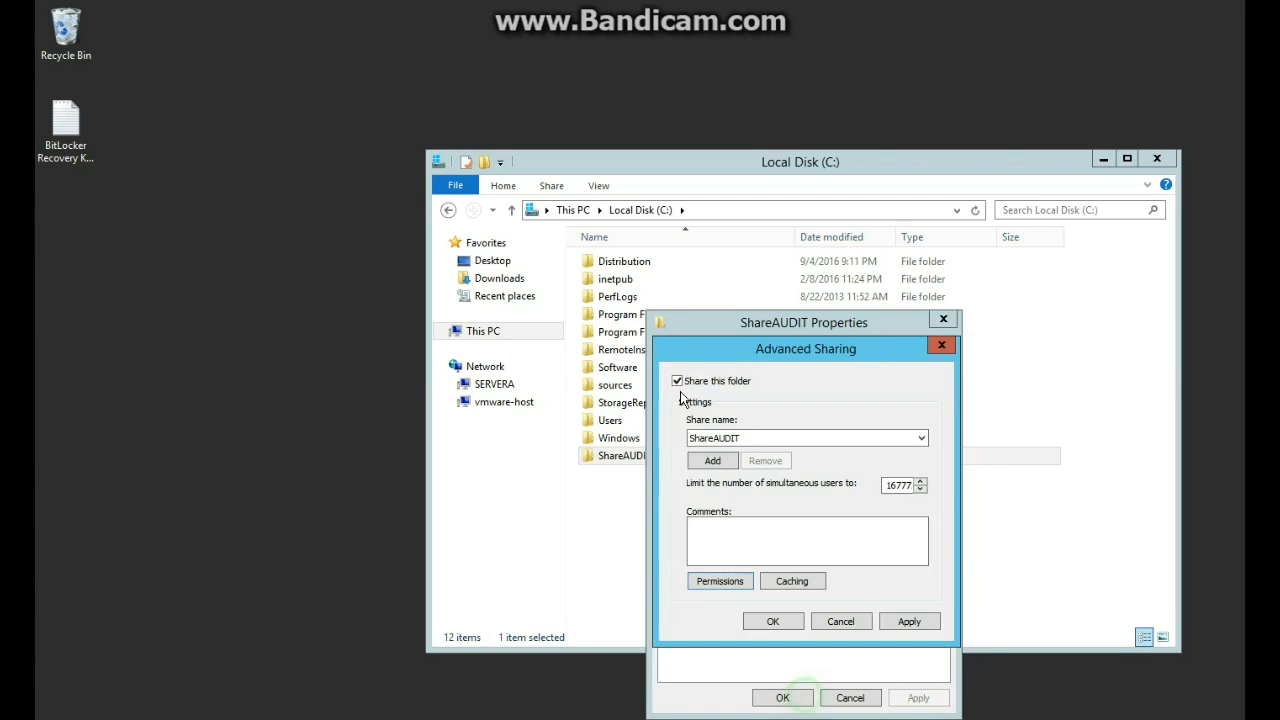
left_click(918, 622)
left_click(778, 620)
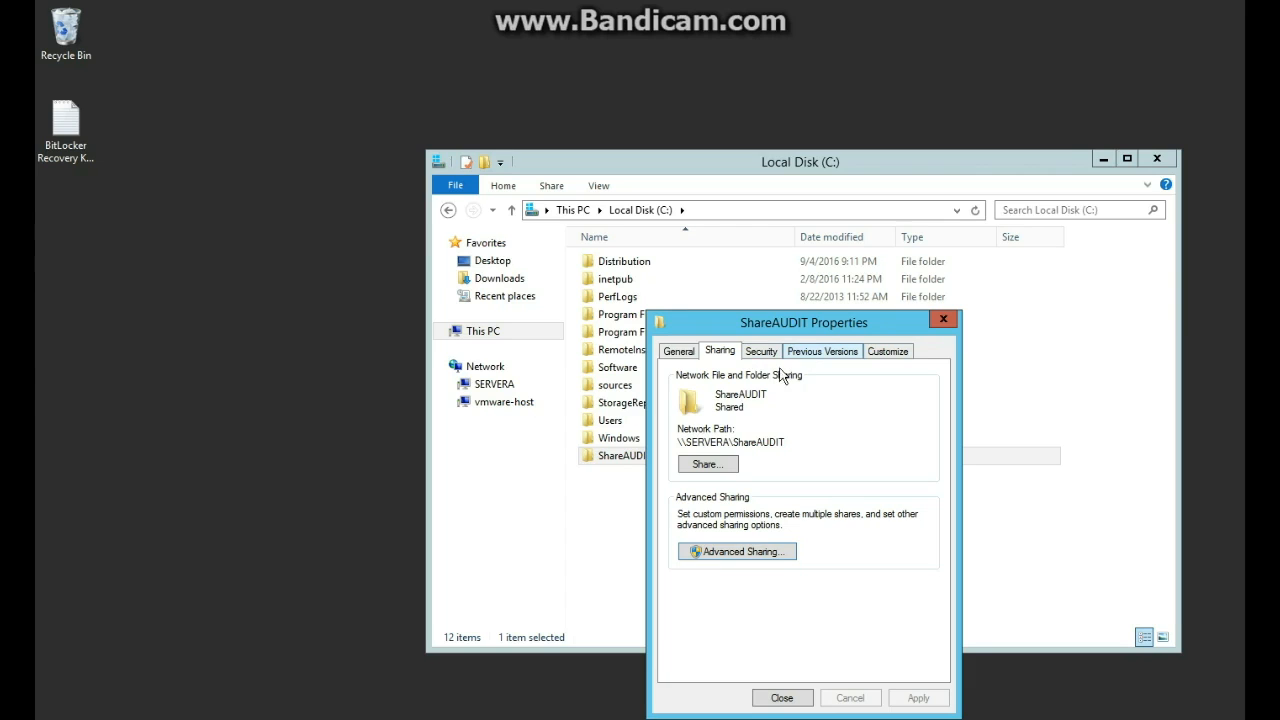
Review the folder's advanced attributes without changes, close Properties, and reopen ShareAUDIT Properties.
left_click(679, 352)
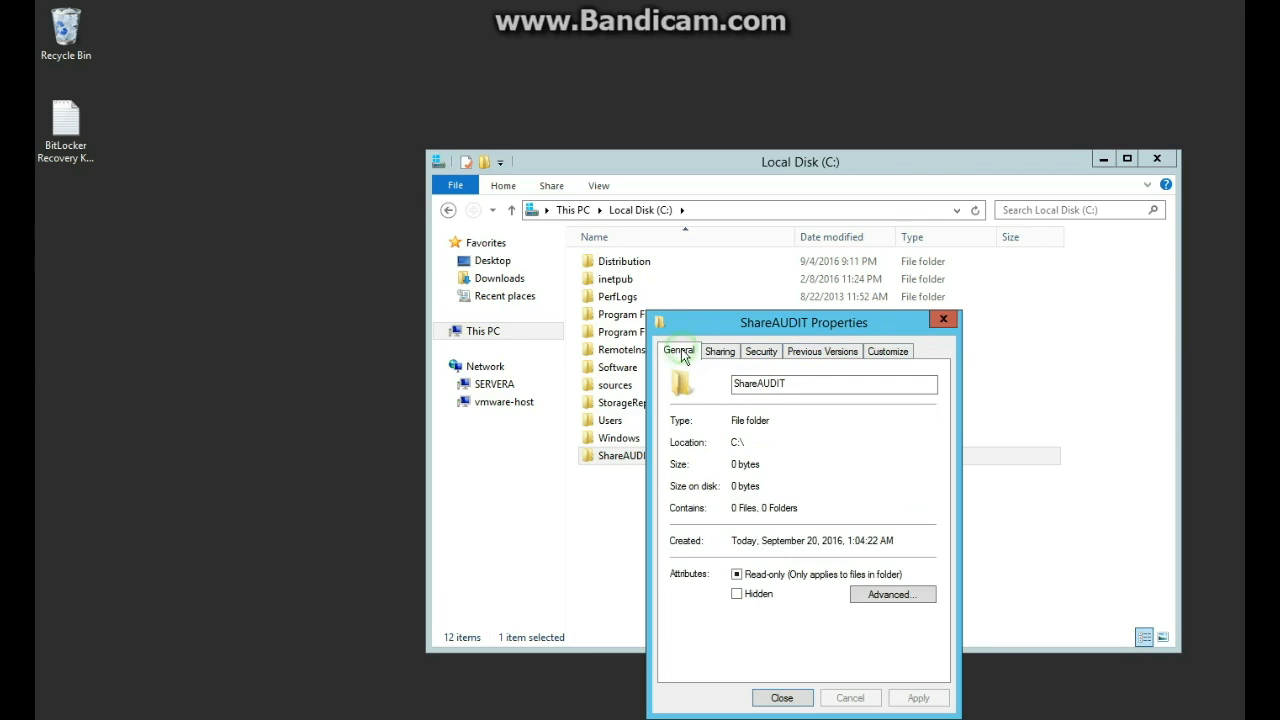
left_click(897, 595)
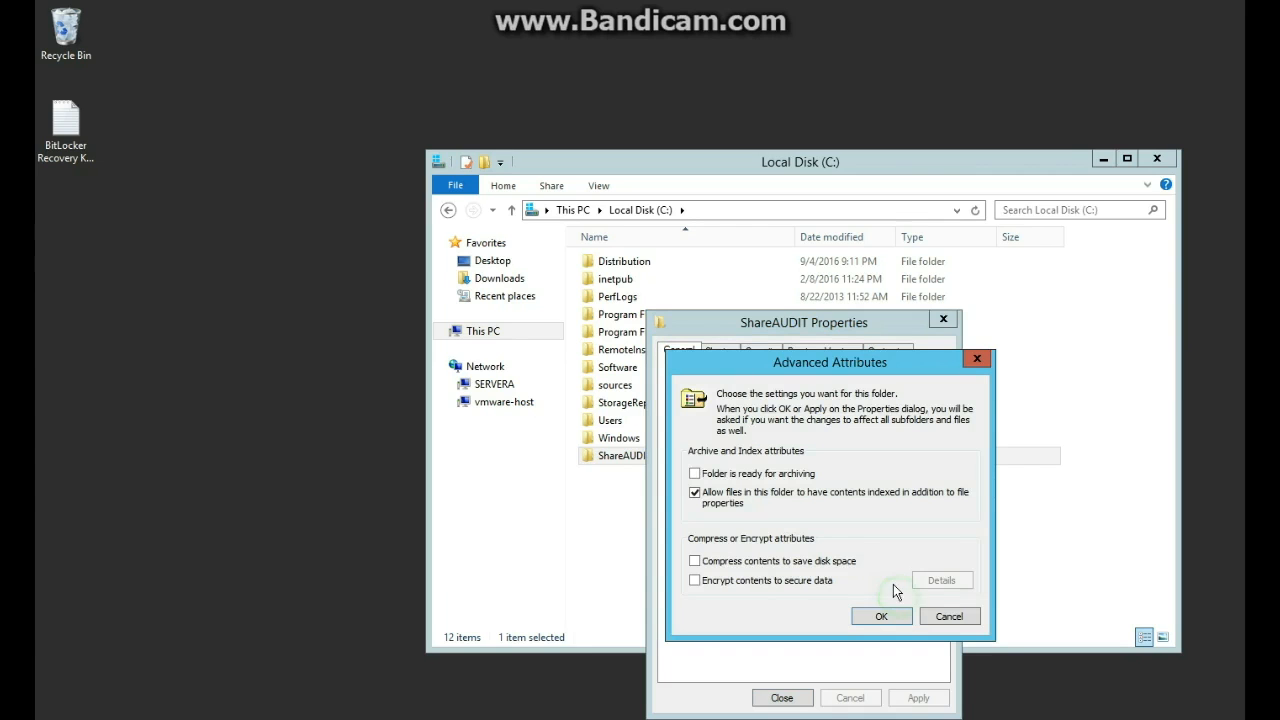
left_click(972, 620)
left_click(778, 697)
right_click(691, 455)
left_click(800, 697)
Allow the Users group Write permission on ShareAUDIT's Security settings and apply it.
left_click(805, 355)
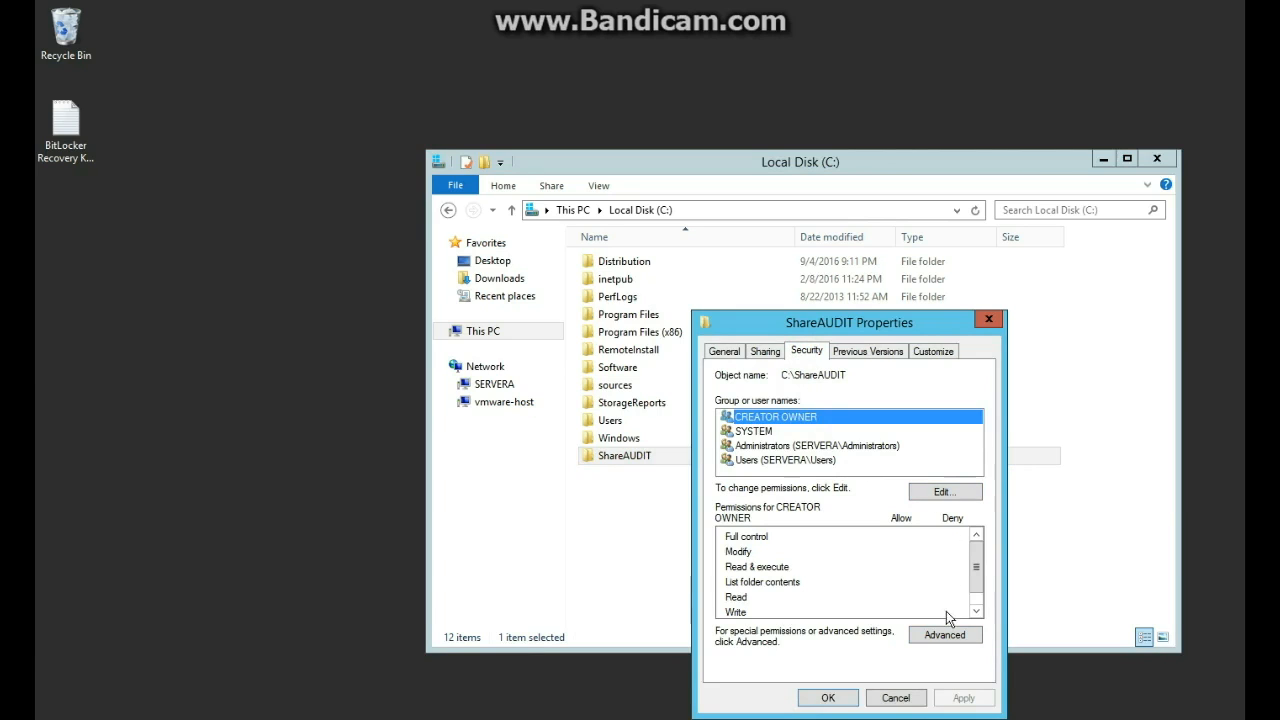
left_click(958, 491)
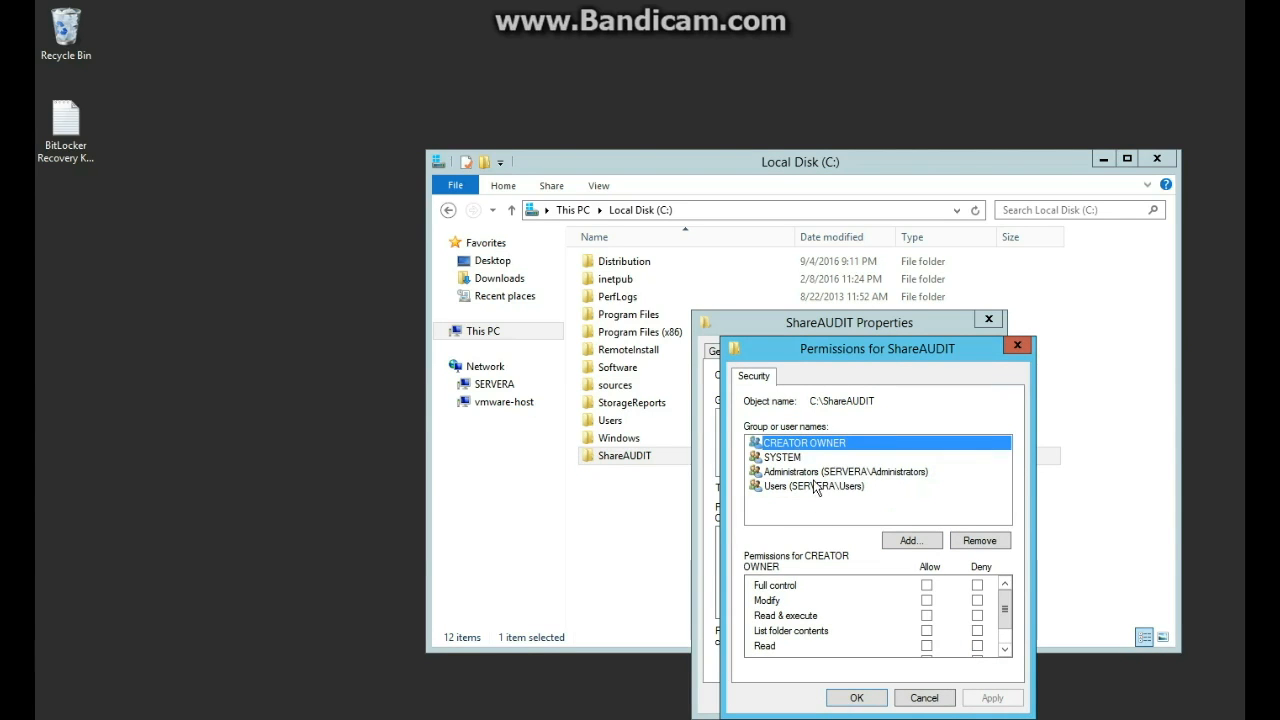
left_click(818, 486)
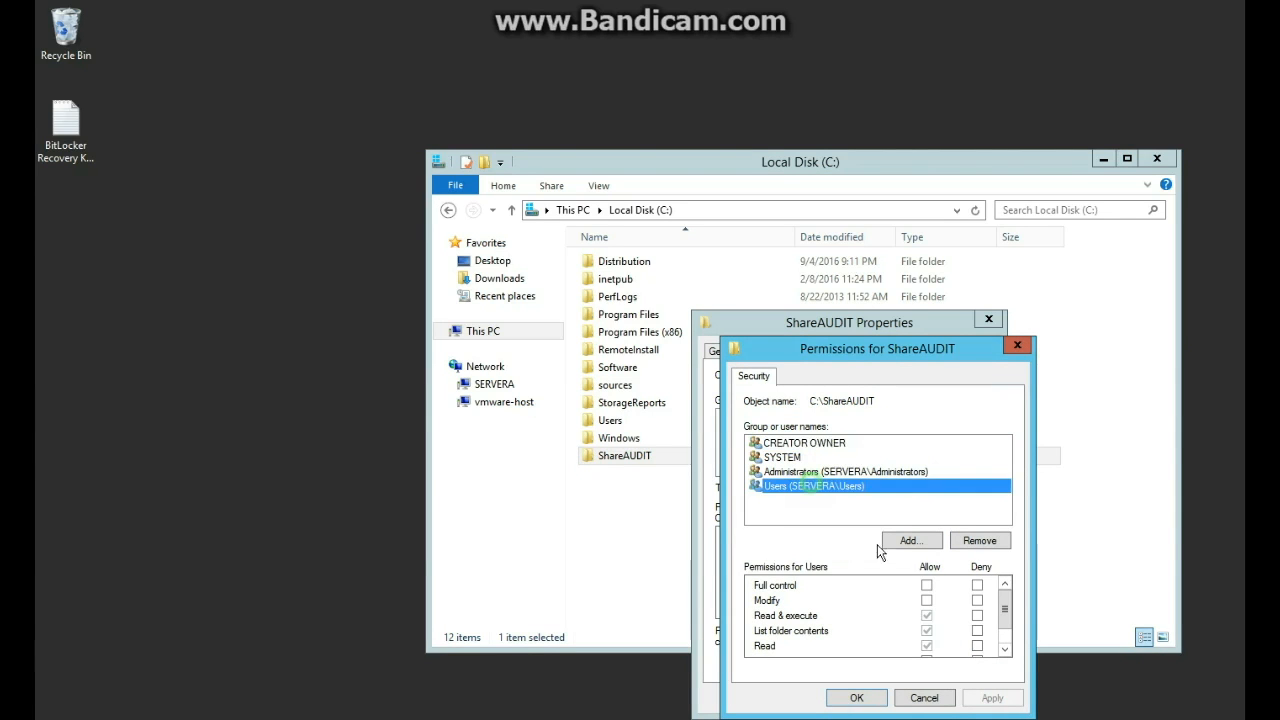
left_click(926, 586)
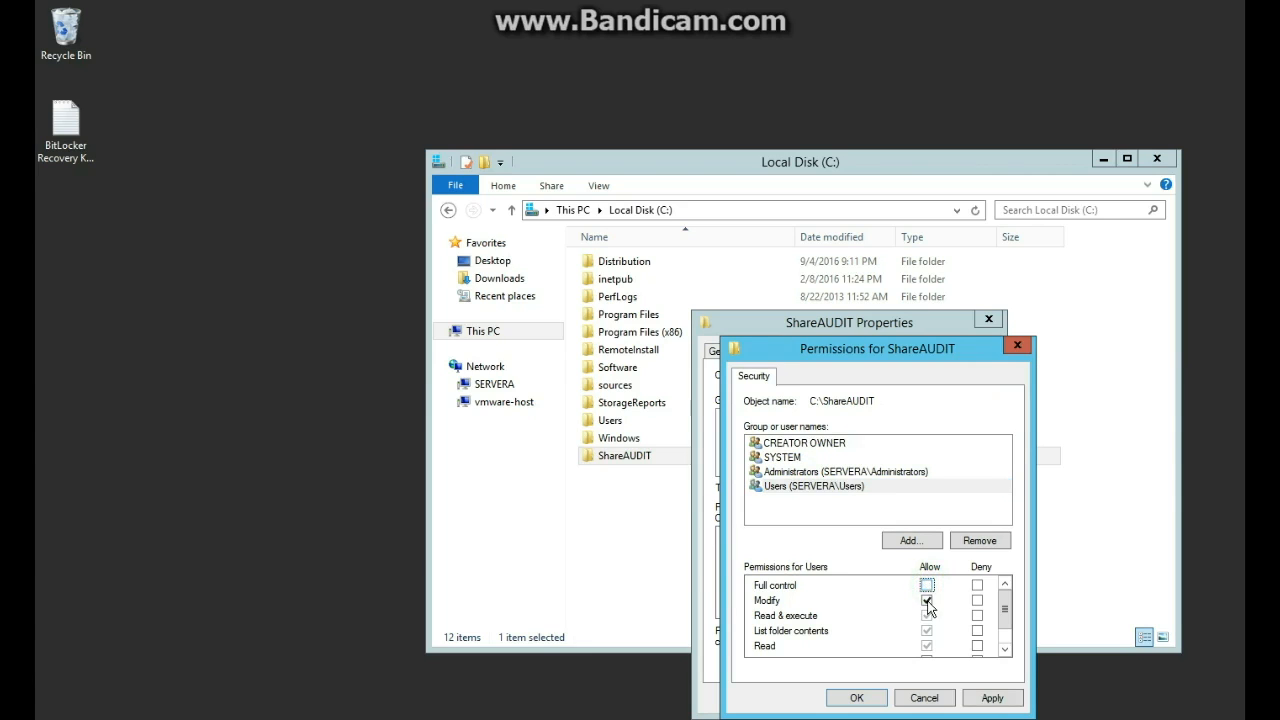
scroll(930, 625, "down", 1)
left_click(927, 633)
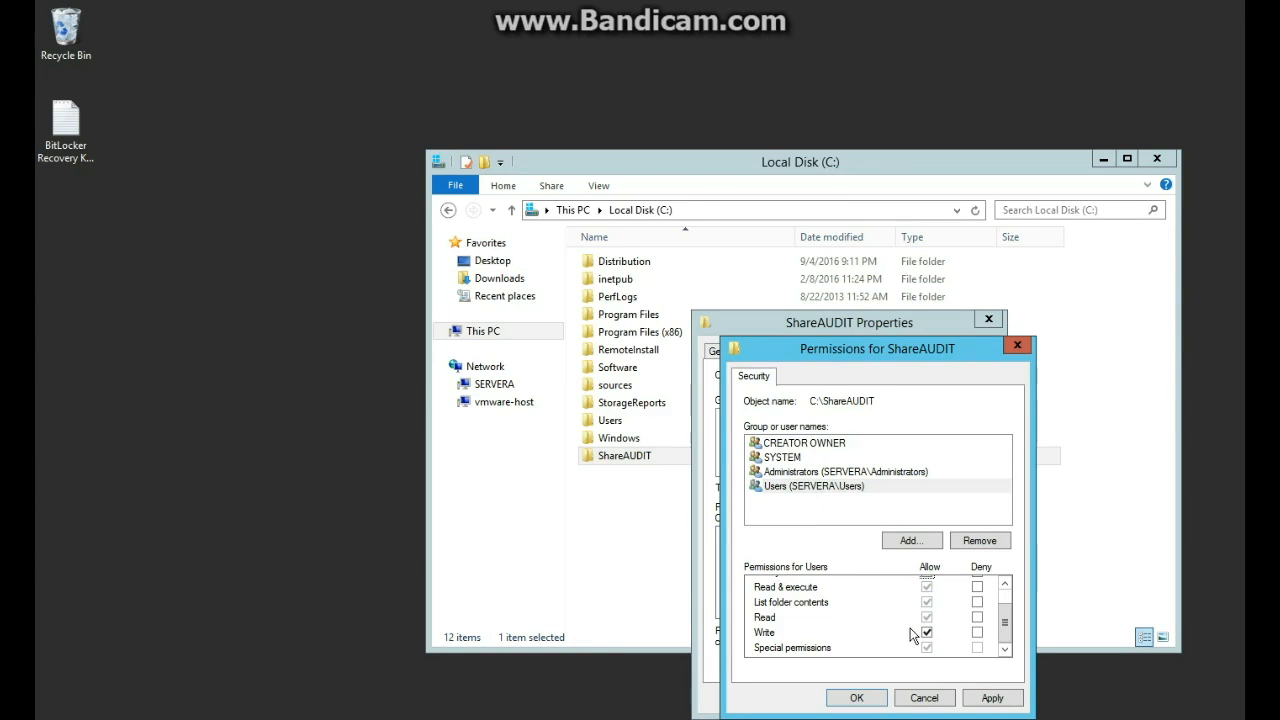
left_click(980, 702)
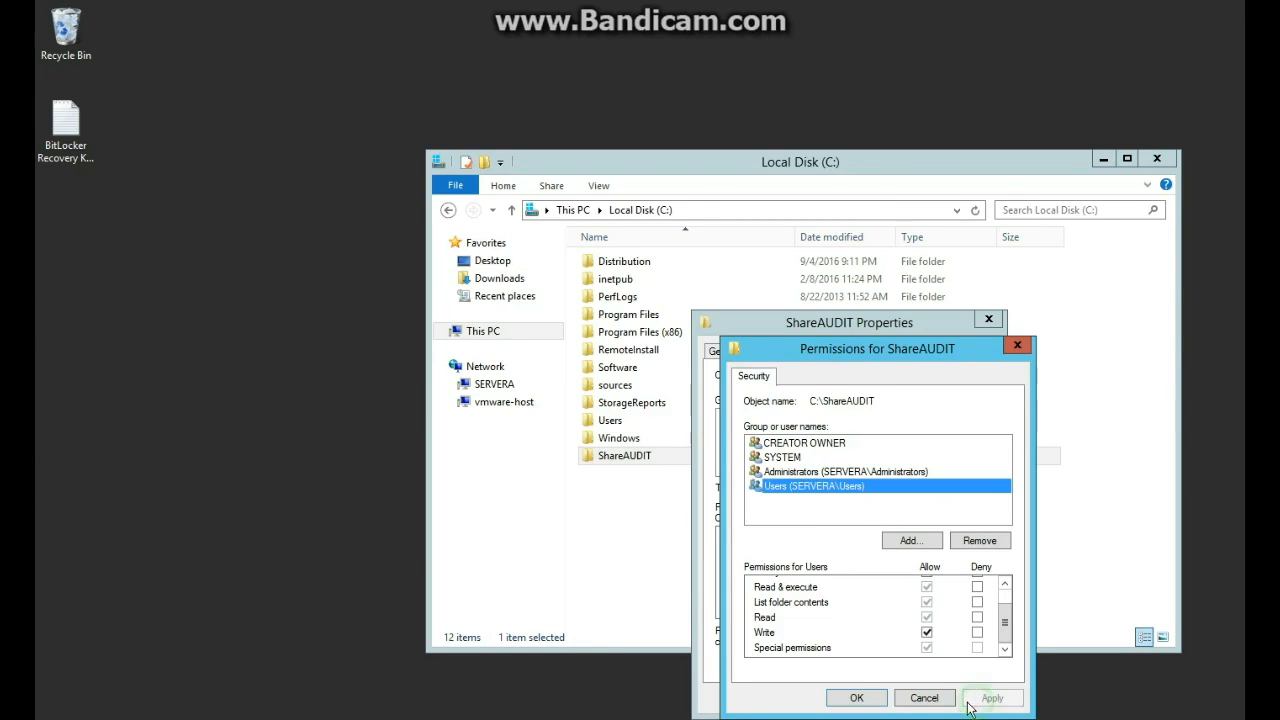
left_click(862, 700)
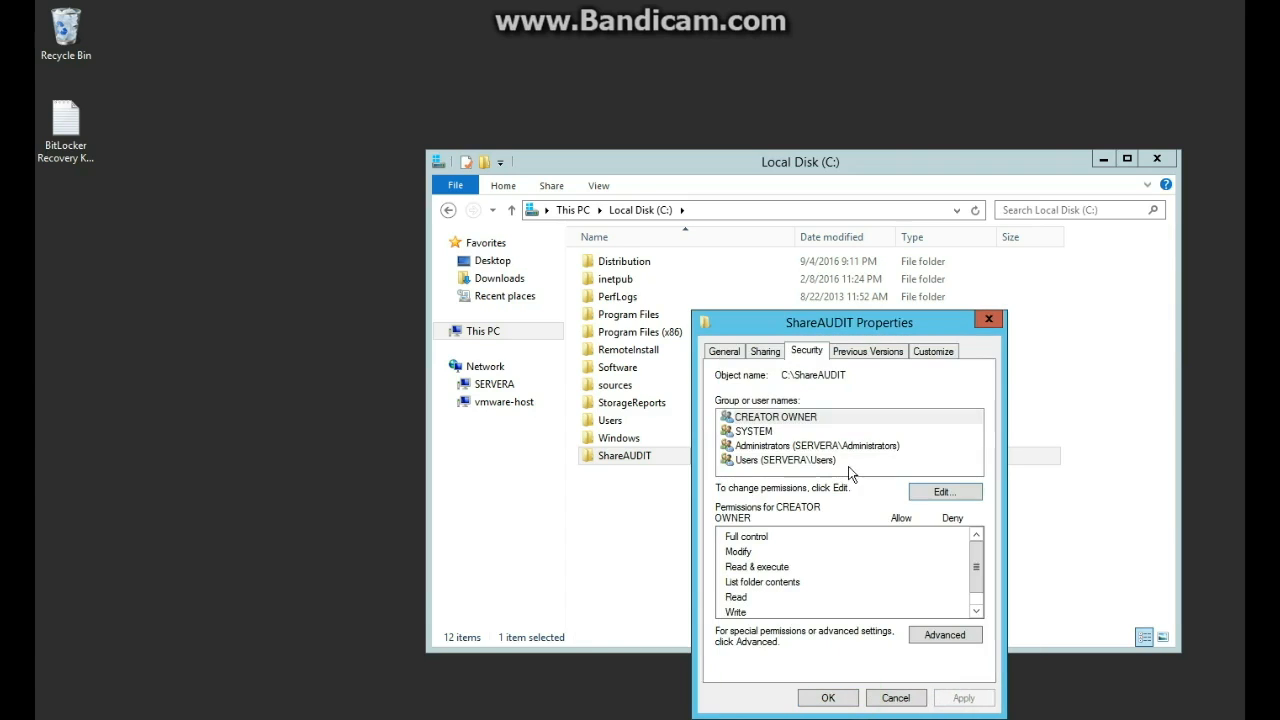
Recheck the Users permissions and inspect their special permission entry in Advanced security settings.
left_click(833, 460)
left_click(922, 494)
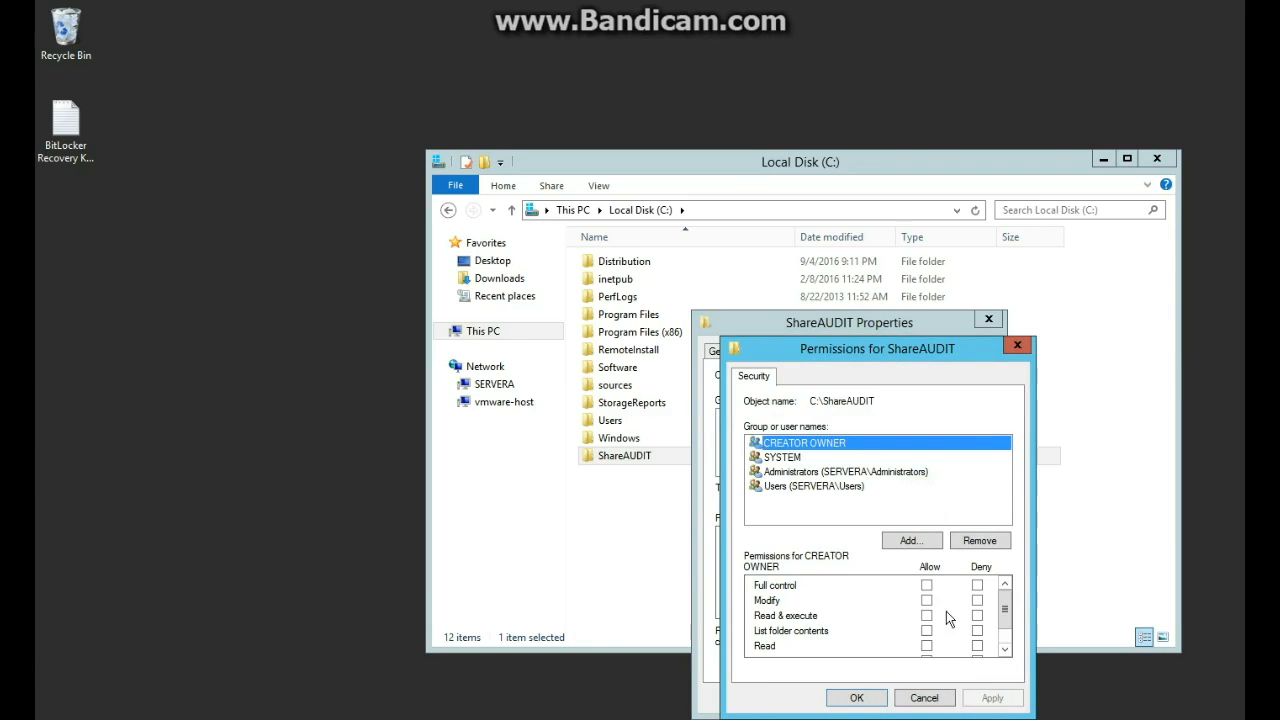
left_click(854, 485)
scroll(1005, 625, "down", 1)
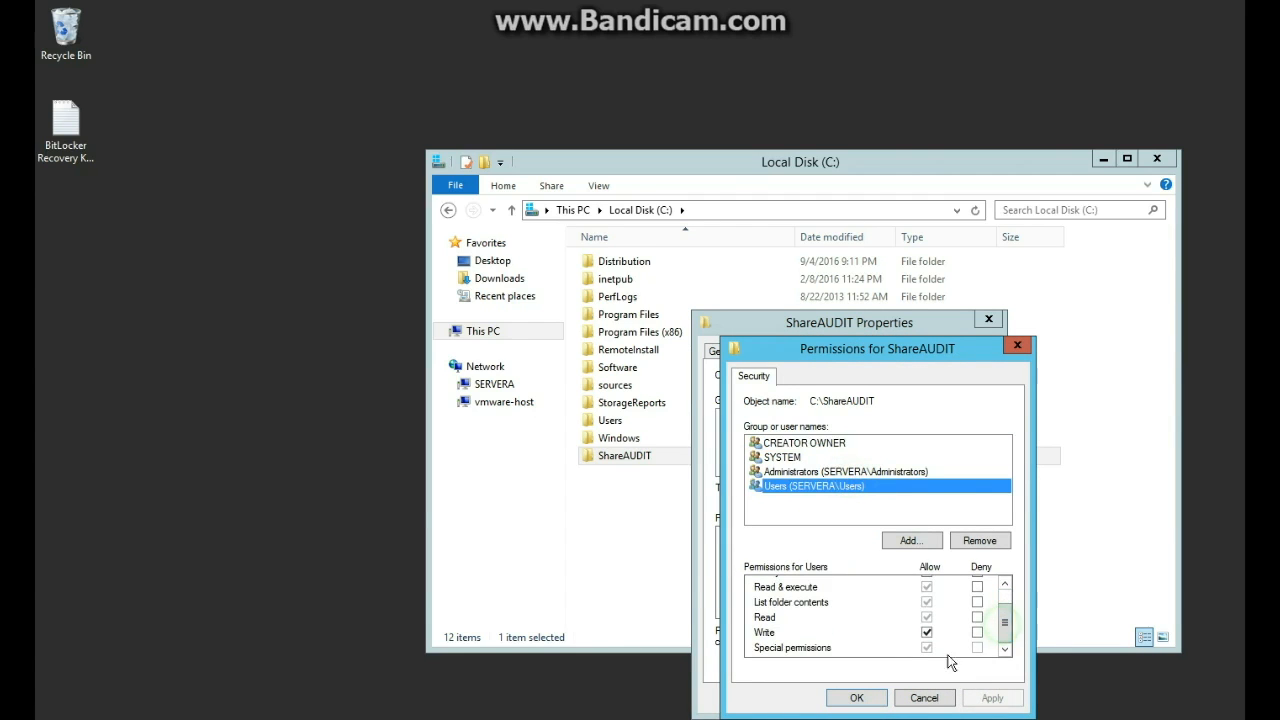
left_click(857, 697)
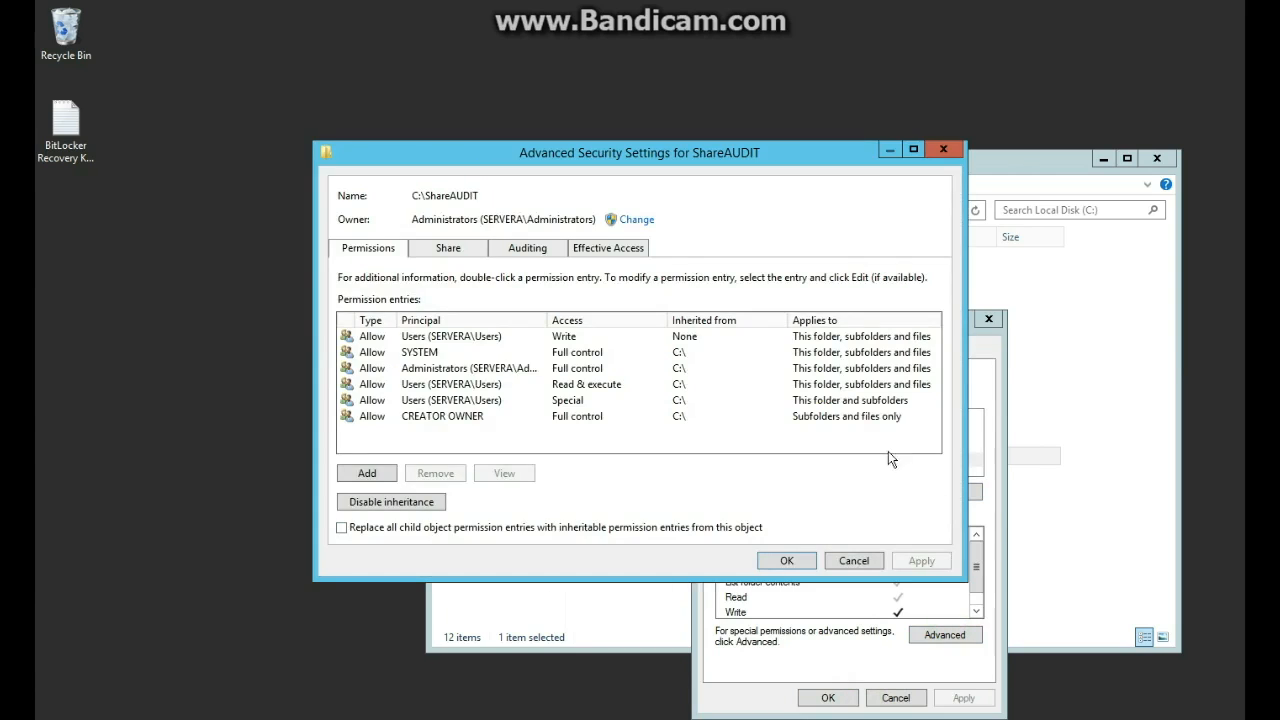
left_click(462, 400)
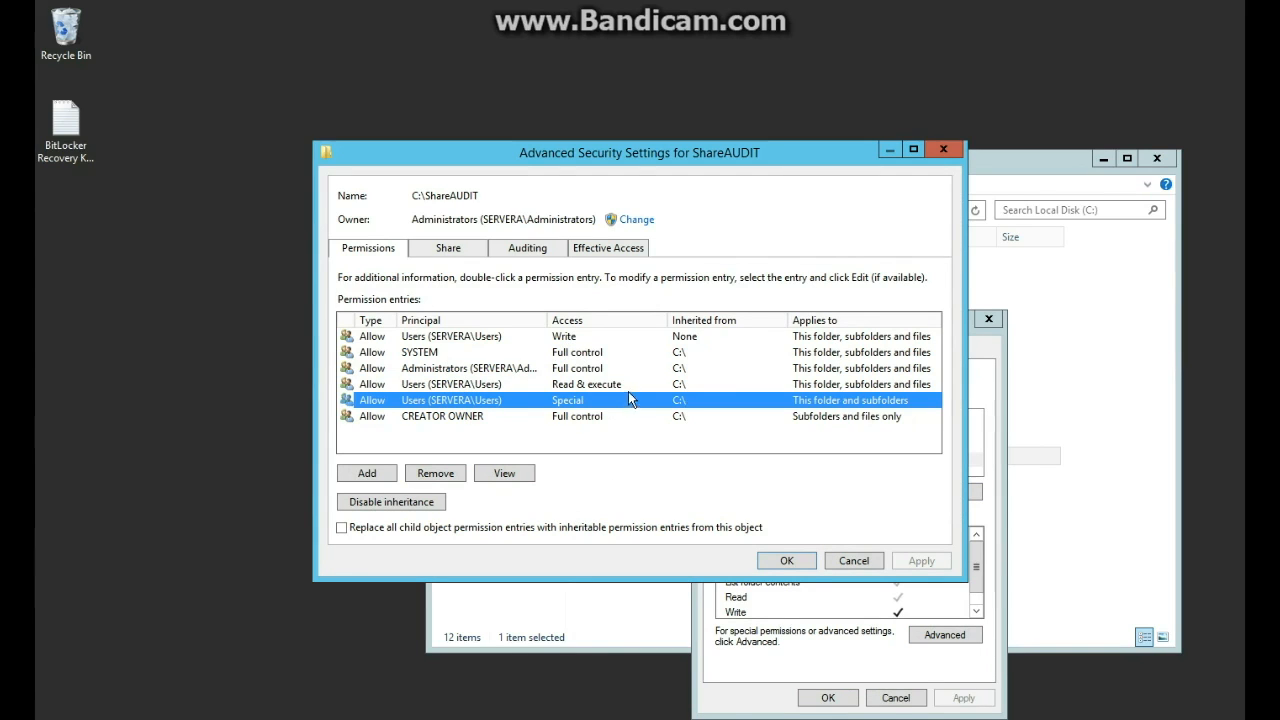
left_click(866, 560)
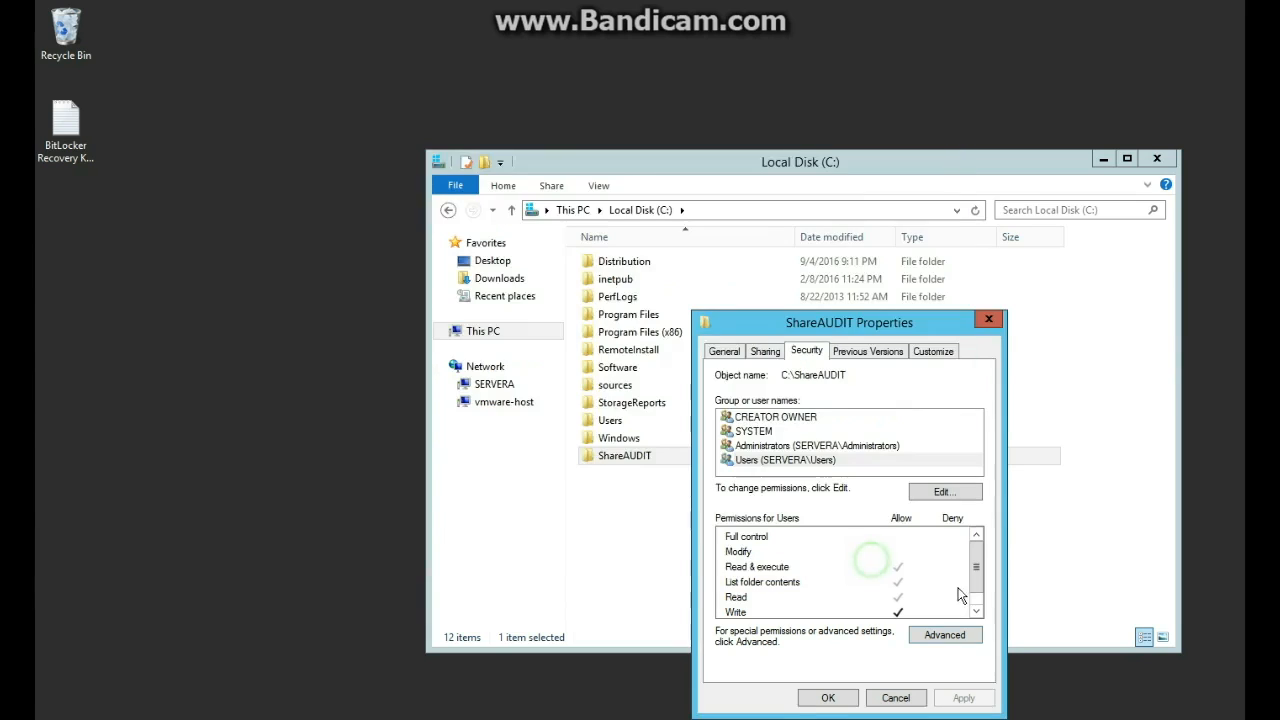
Close the ShareAUDIT Properties window.
left_click(846, 353)
left_click(806, 351)
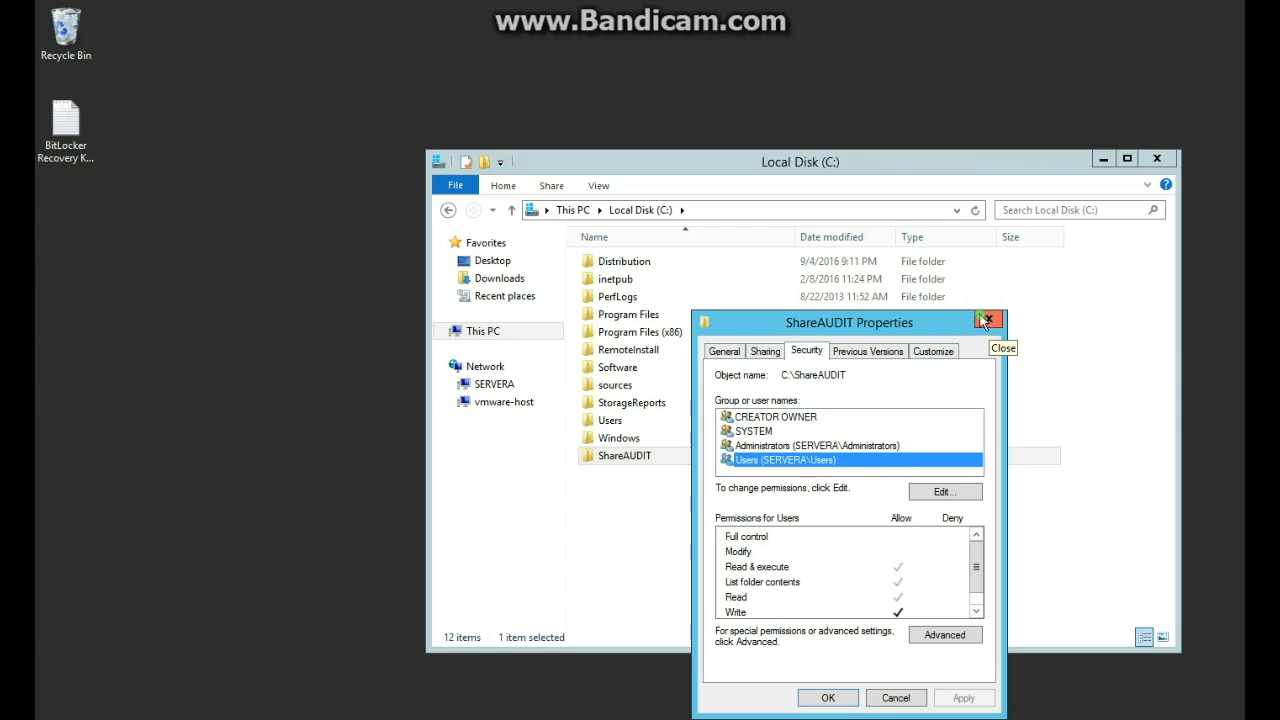
left_click(986, 320)
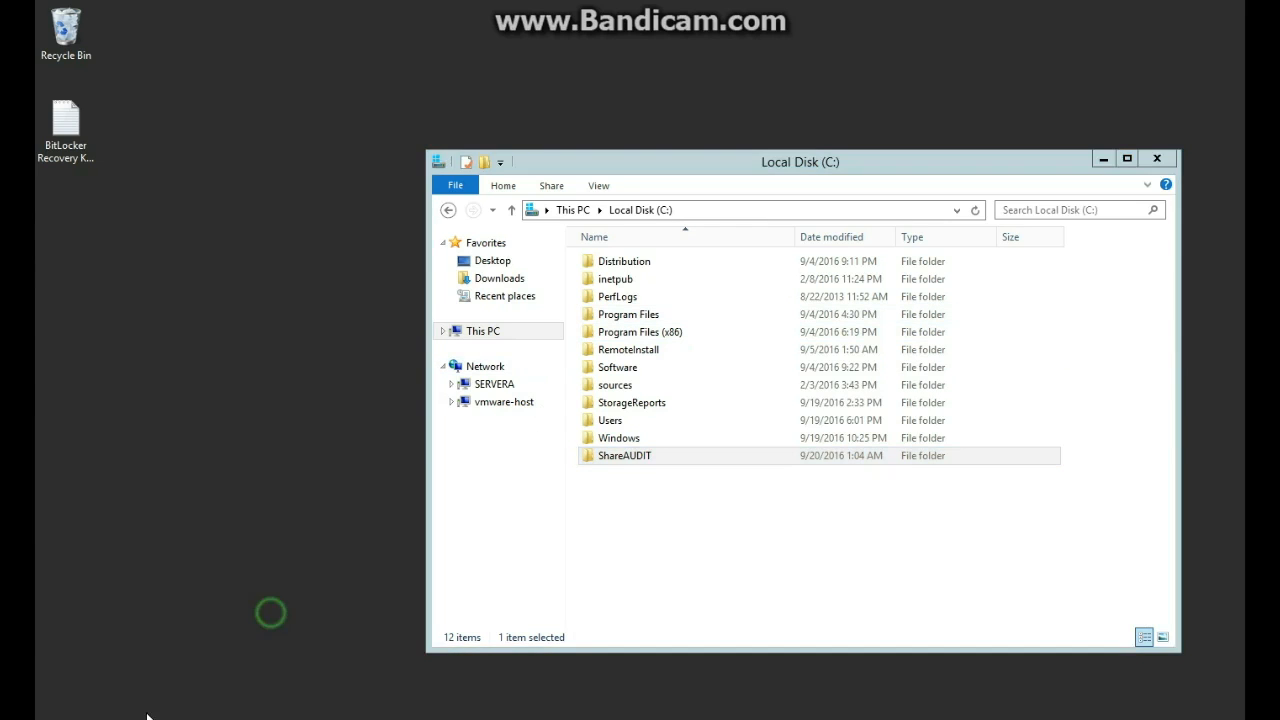
left_click(67, 717)
Open Command Prompt via Start search for 'command' and run gpupdate /force.
left_click(1189, 69)
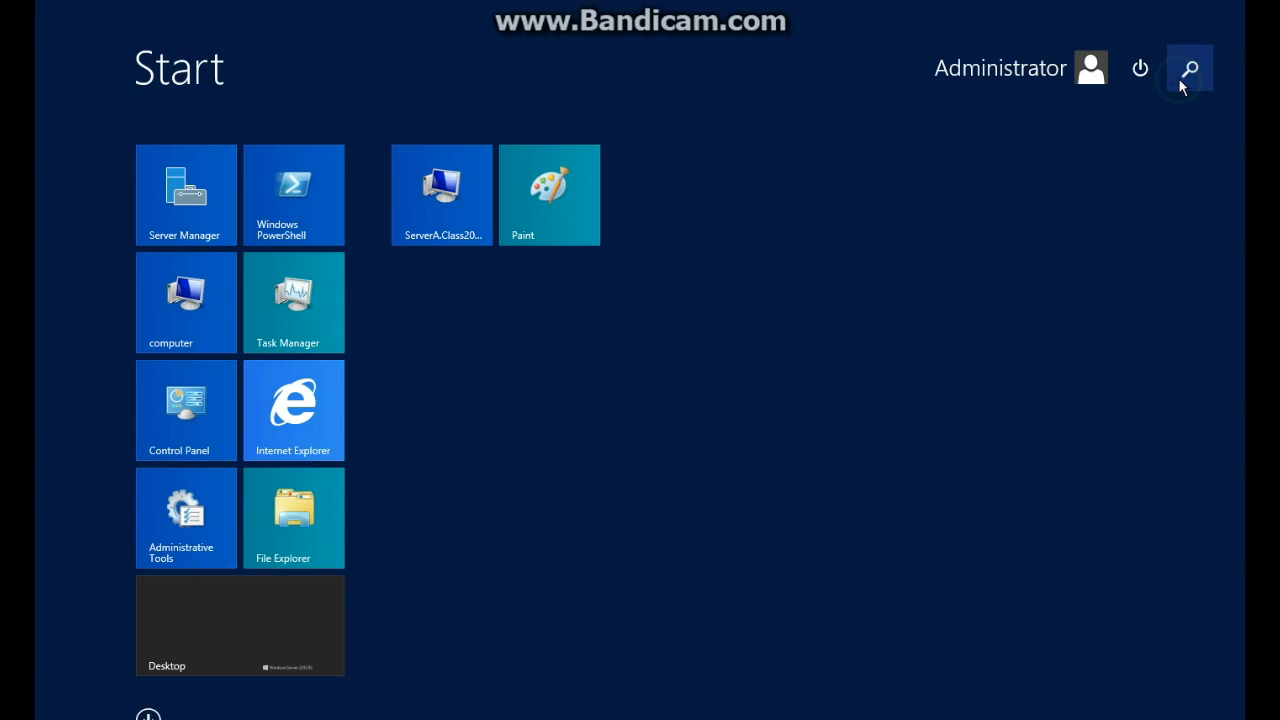
type("command Prompt")
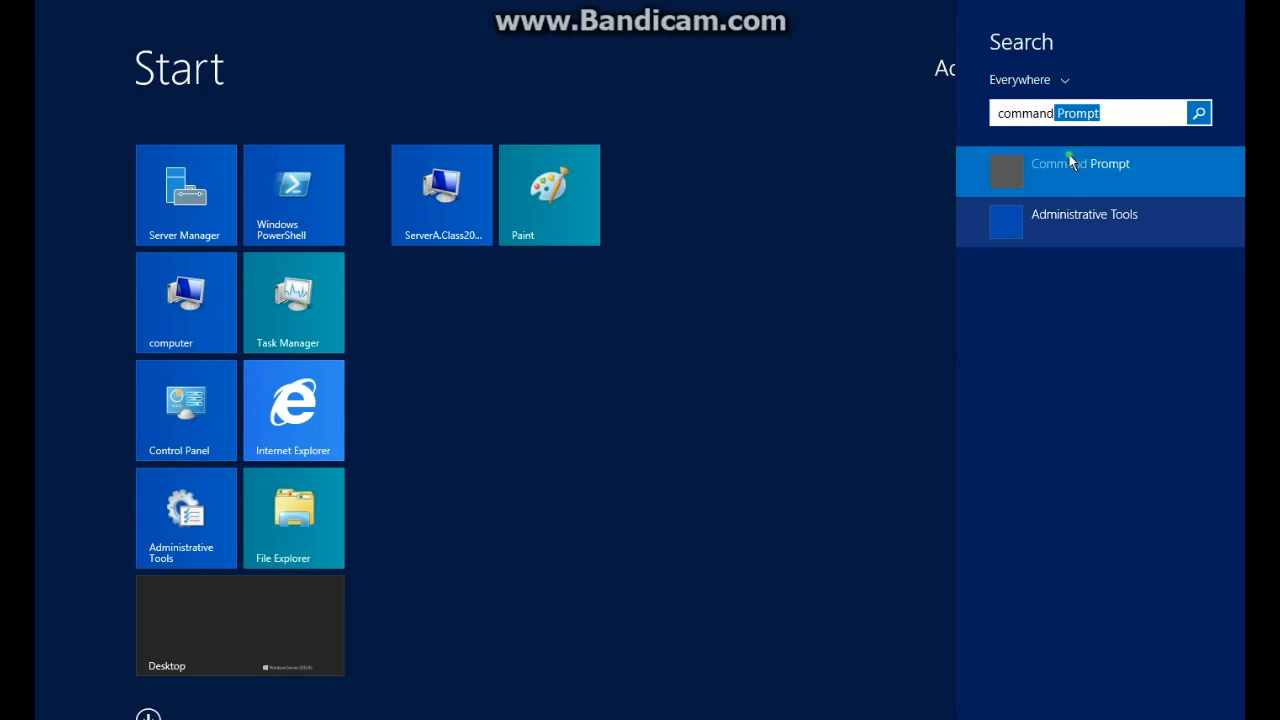
left_click(1069, 157)
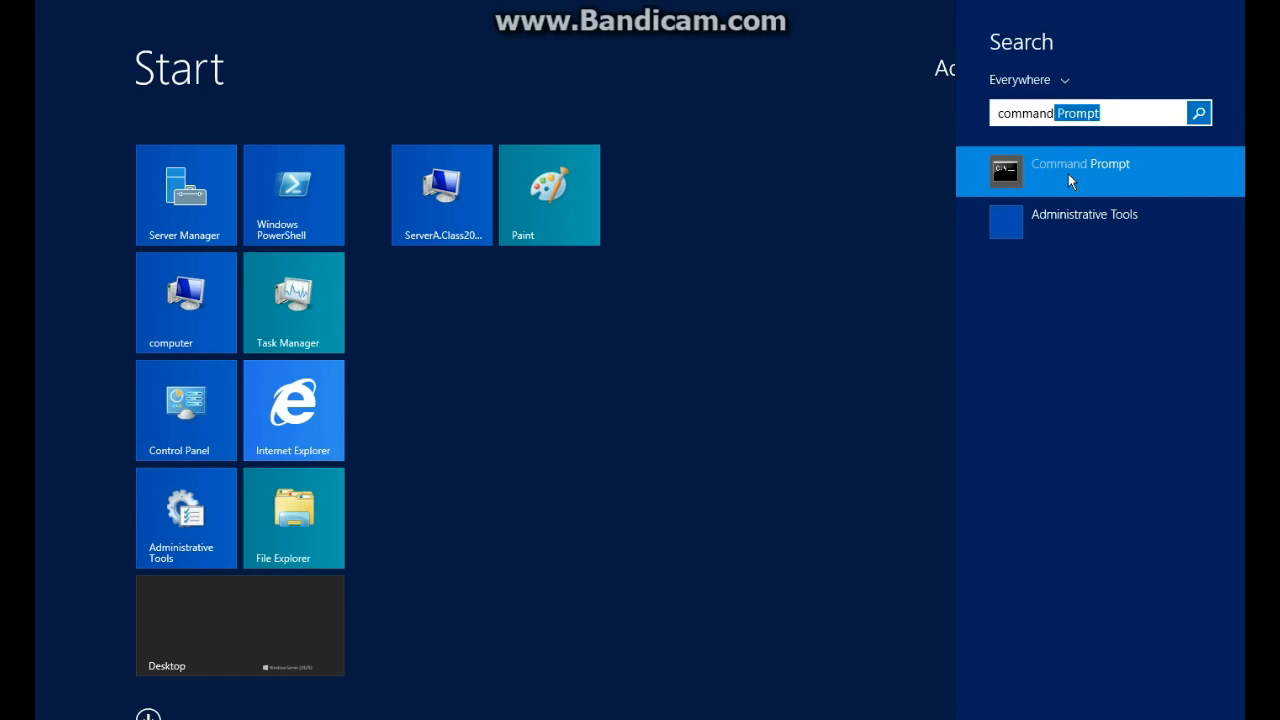
left_click(1049, 162)
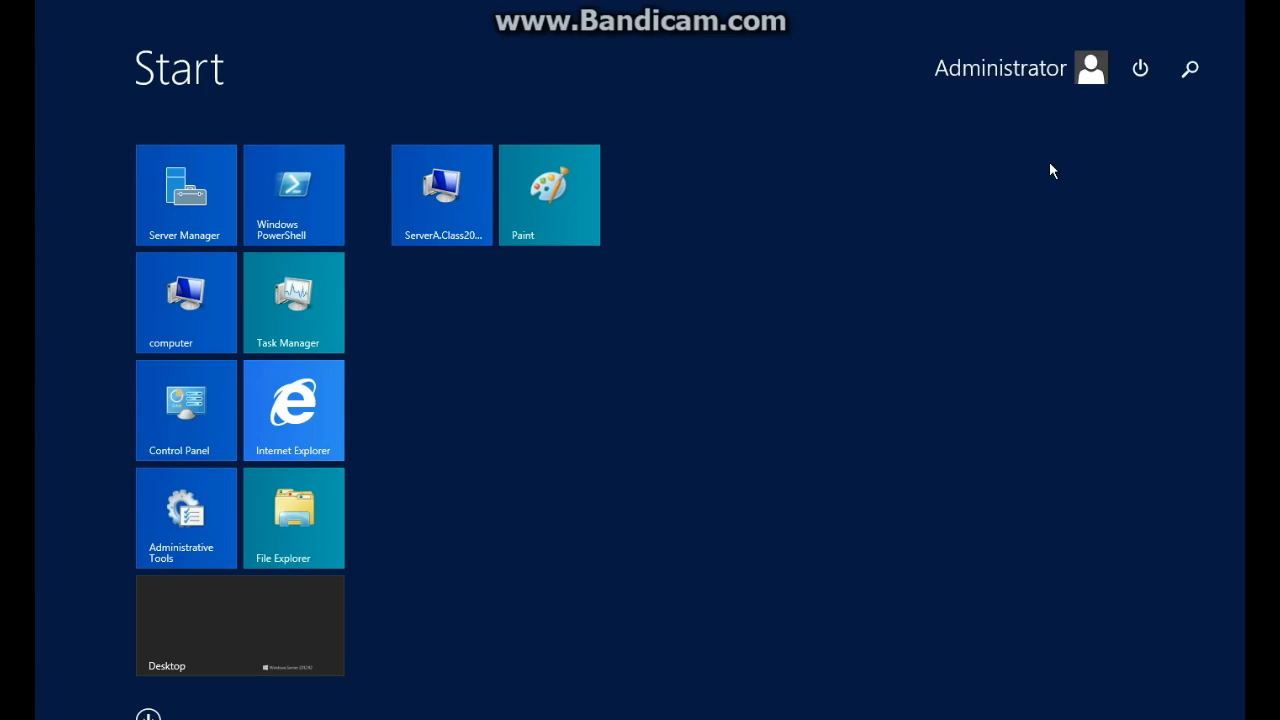
type("gpupdate /fpo")
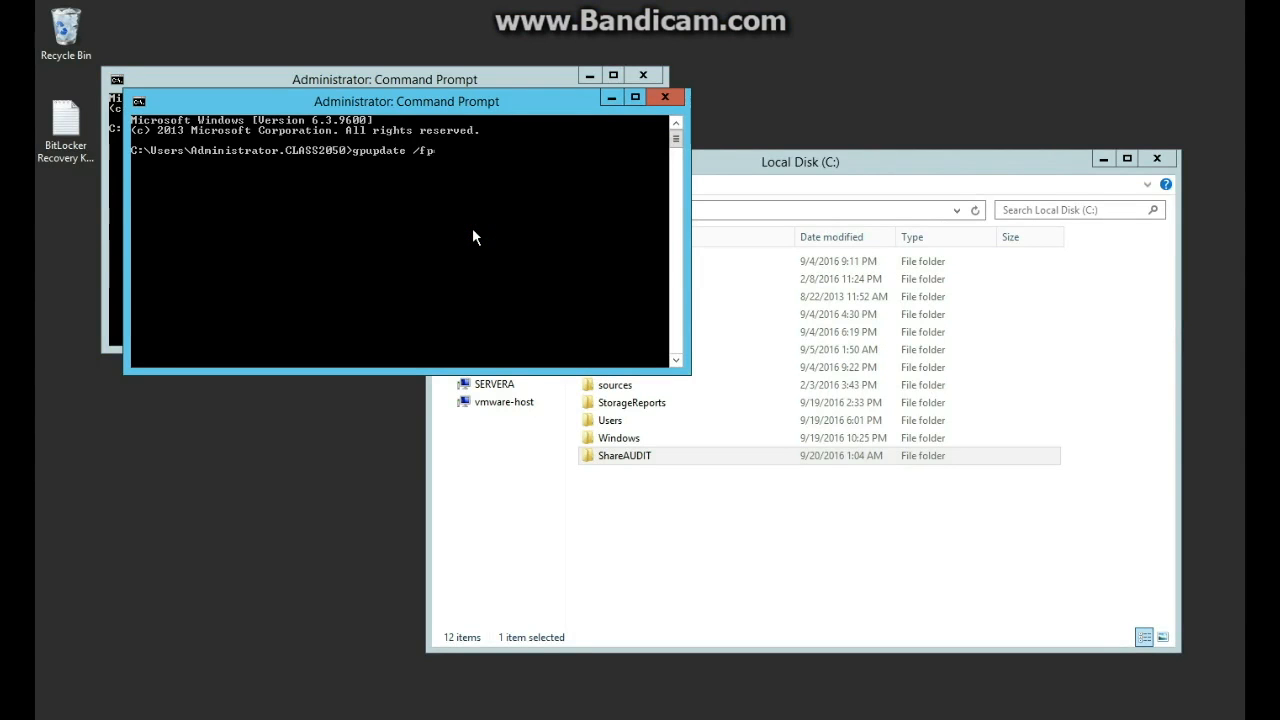
key("BackSpace")
key("BackSpace")
type("e")
key("Return")
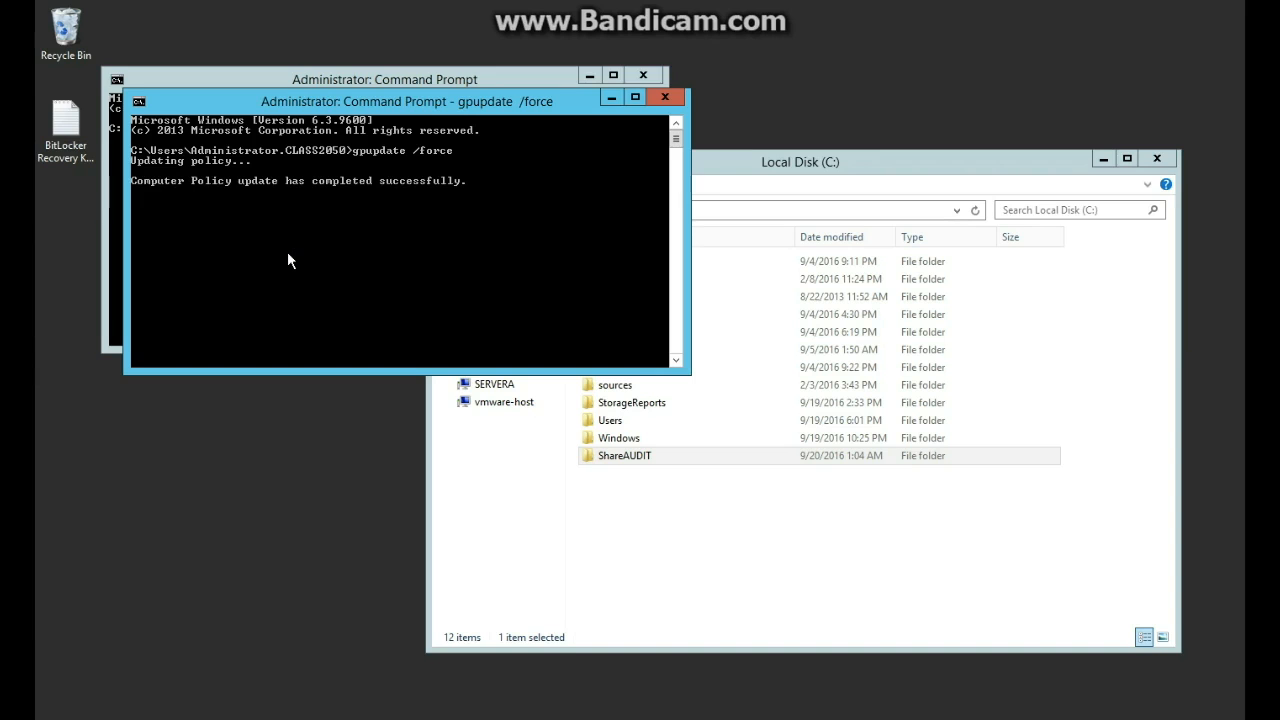
Reopen ShareAUDIT Properties and review its advanced sharing without changes.
left_click(686, 542)
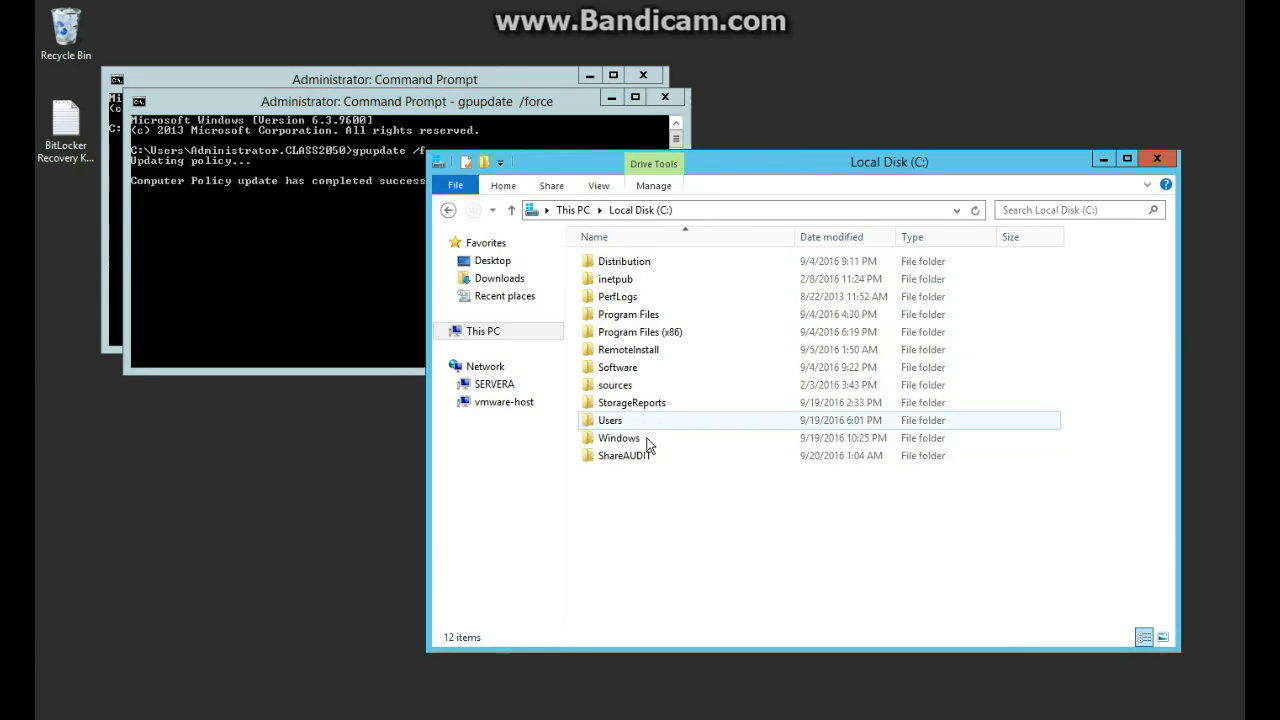
right_click(653, 458)
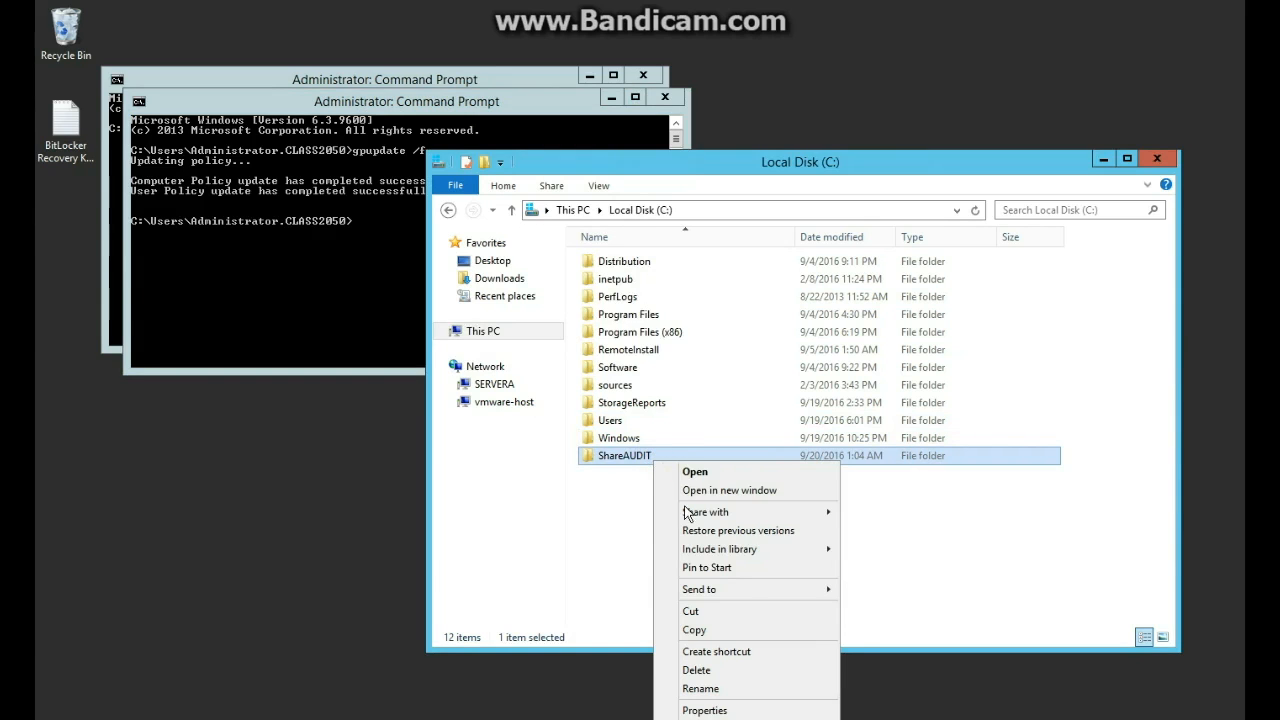
left_click(718, 711)
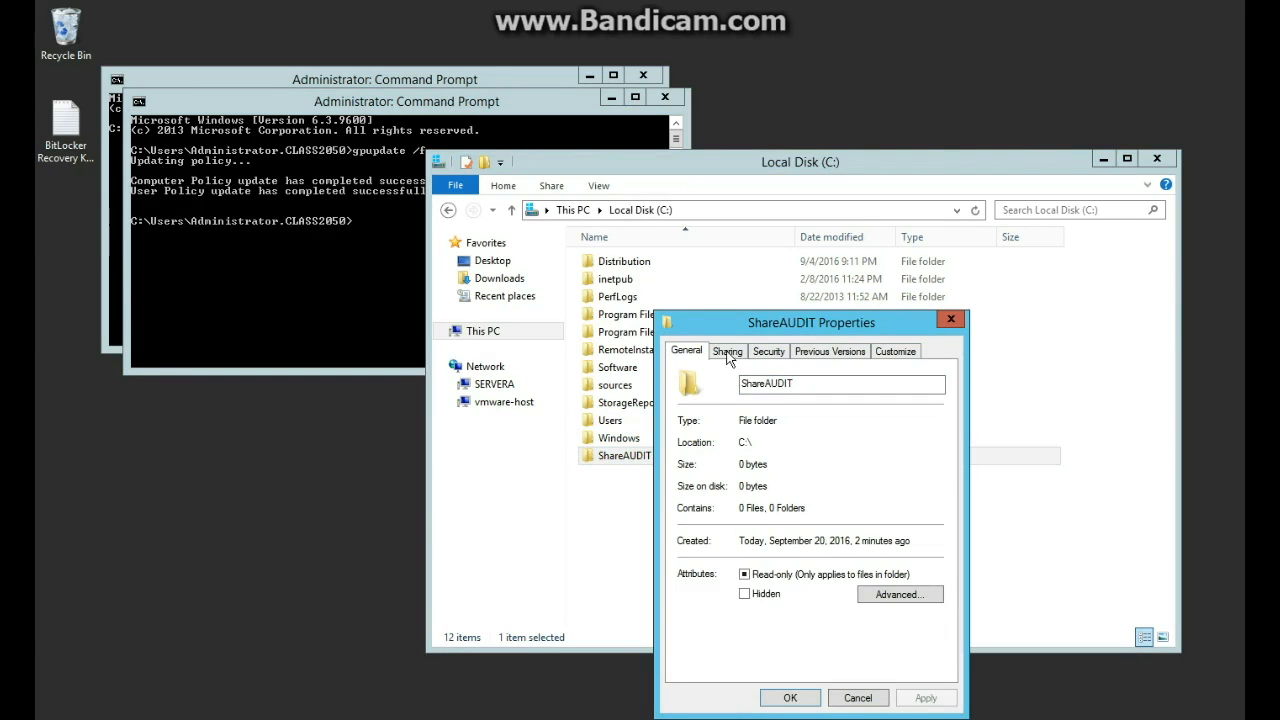
left_click(728, 351)
left_click(768, 553)
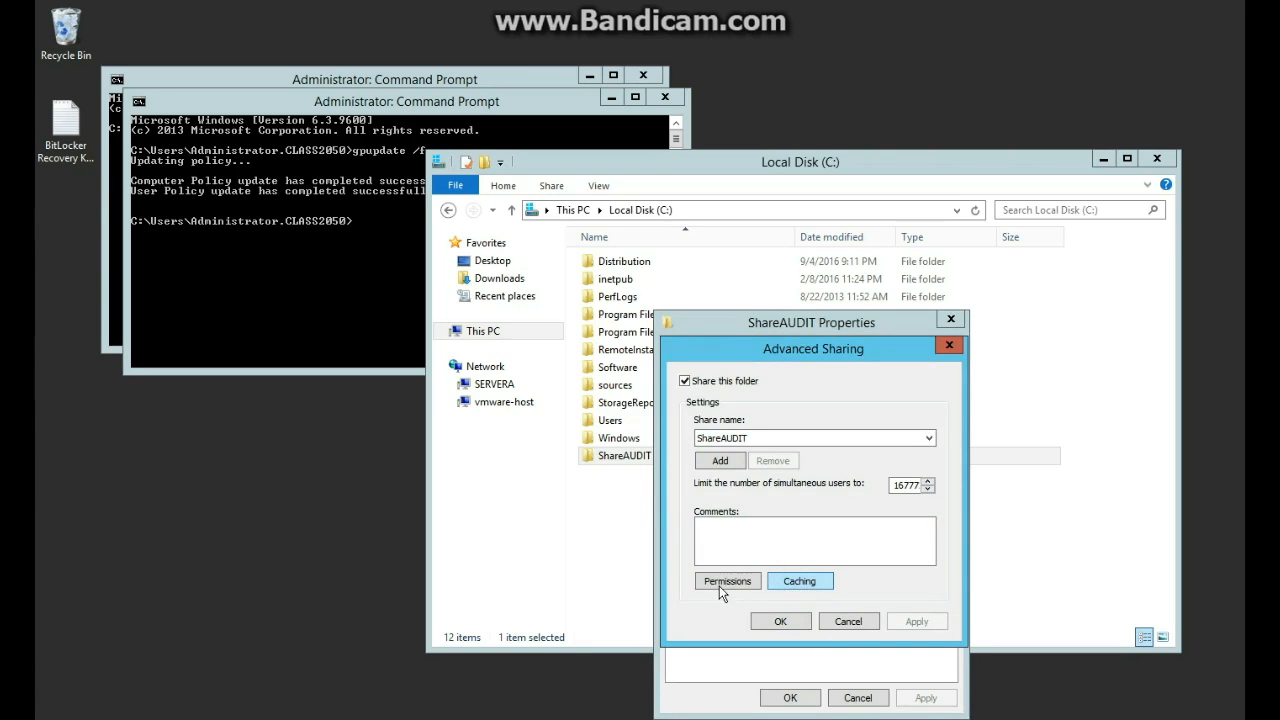
left_click(848, 621)
Add a new auditing entry in ShareAUDIT's Advanced Security with Everyone as principal.
left_click(778, 352)
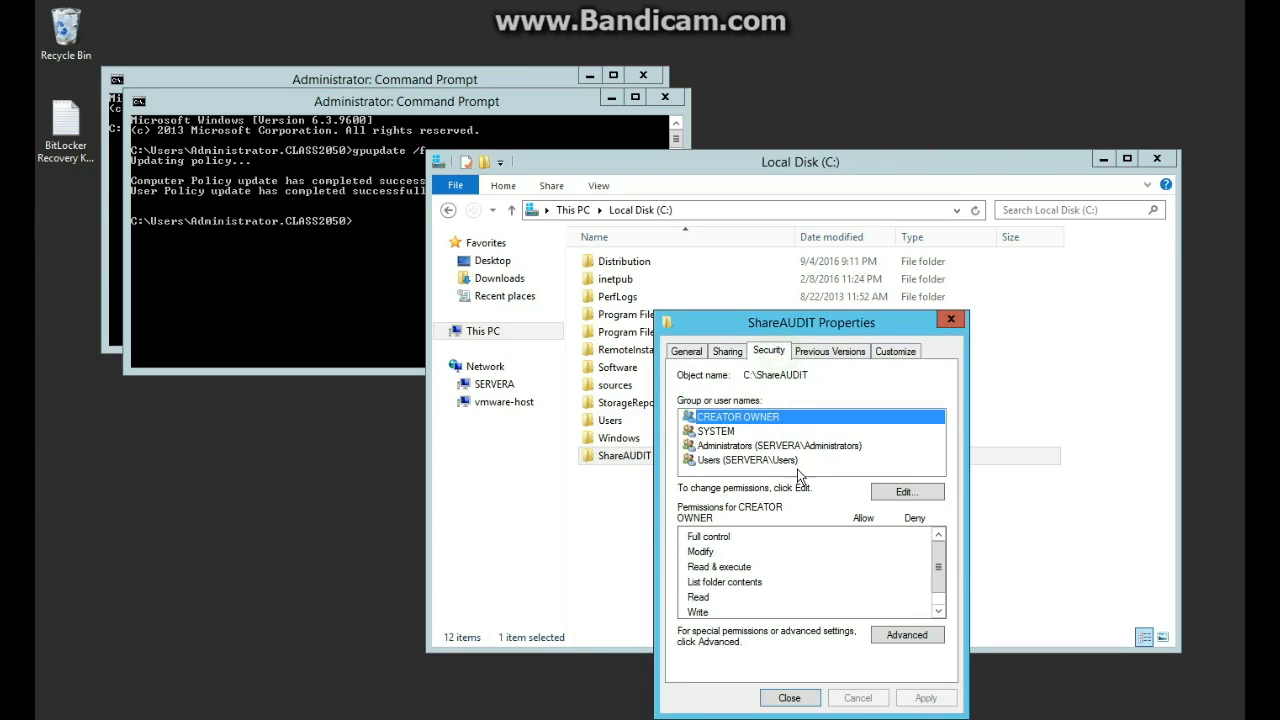
left_click(925, 640)
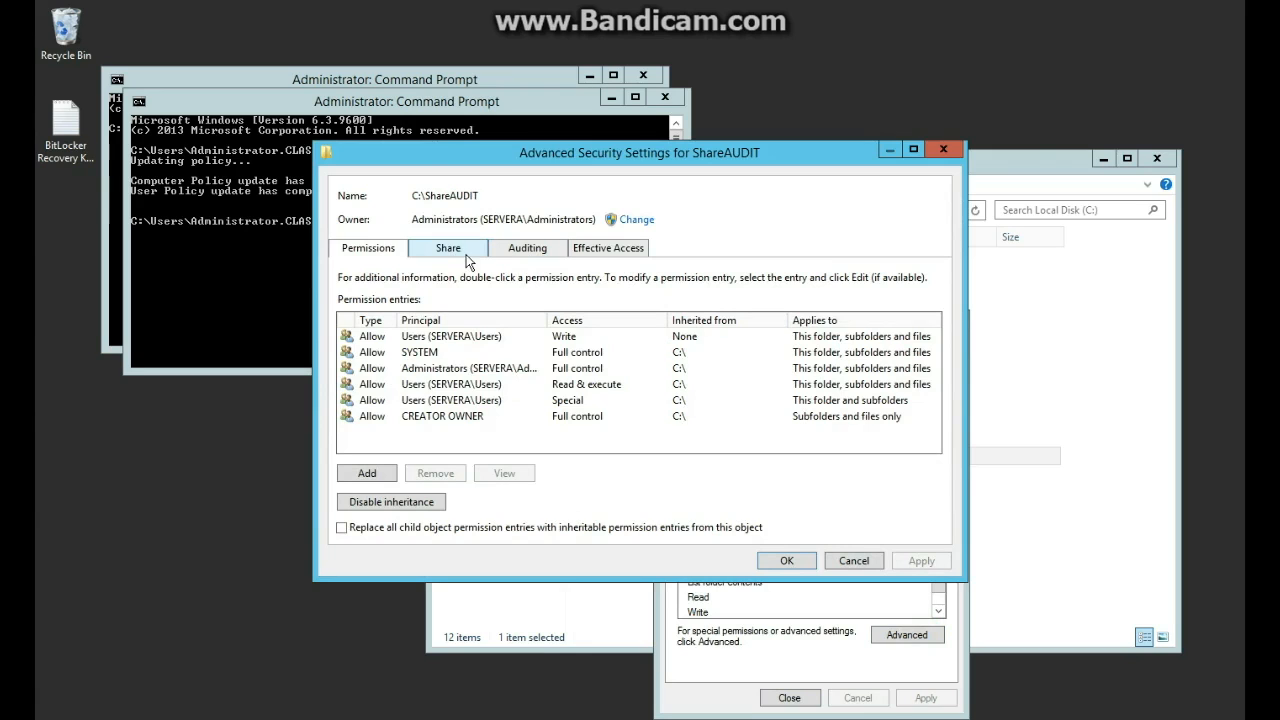
left_click(512, 252)
left_click(389, 473)
left_click(395, 167)
left_click(381, 290)
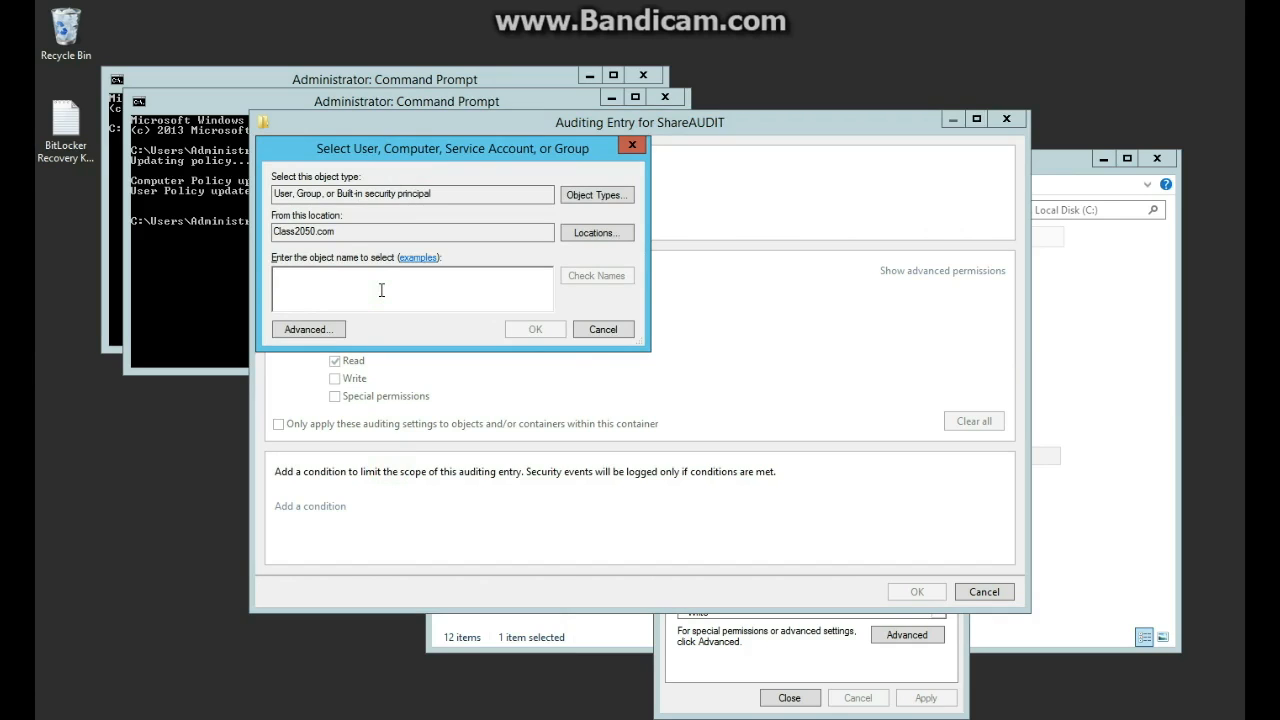
type("ever")
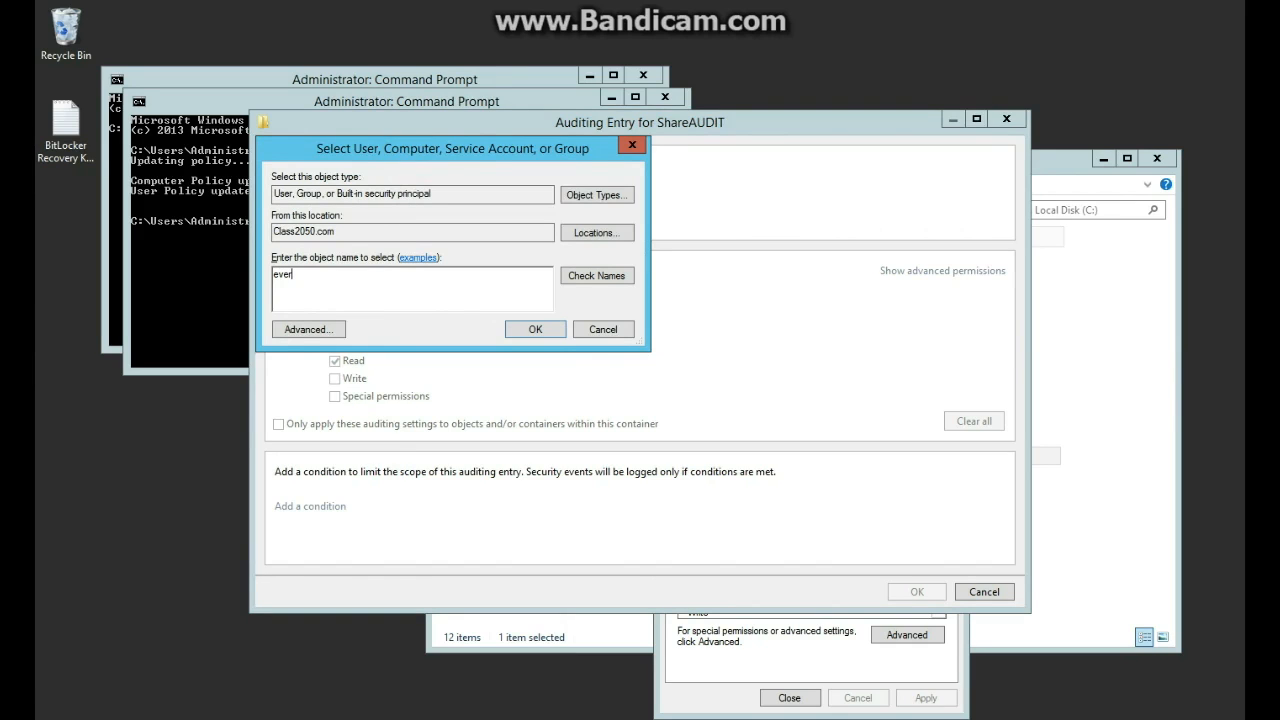
left_click(598, 276)
left_click(533, 329)
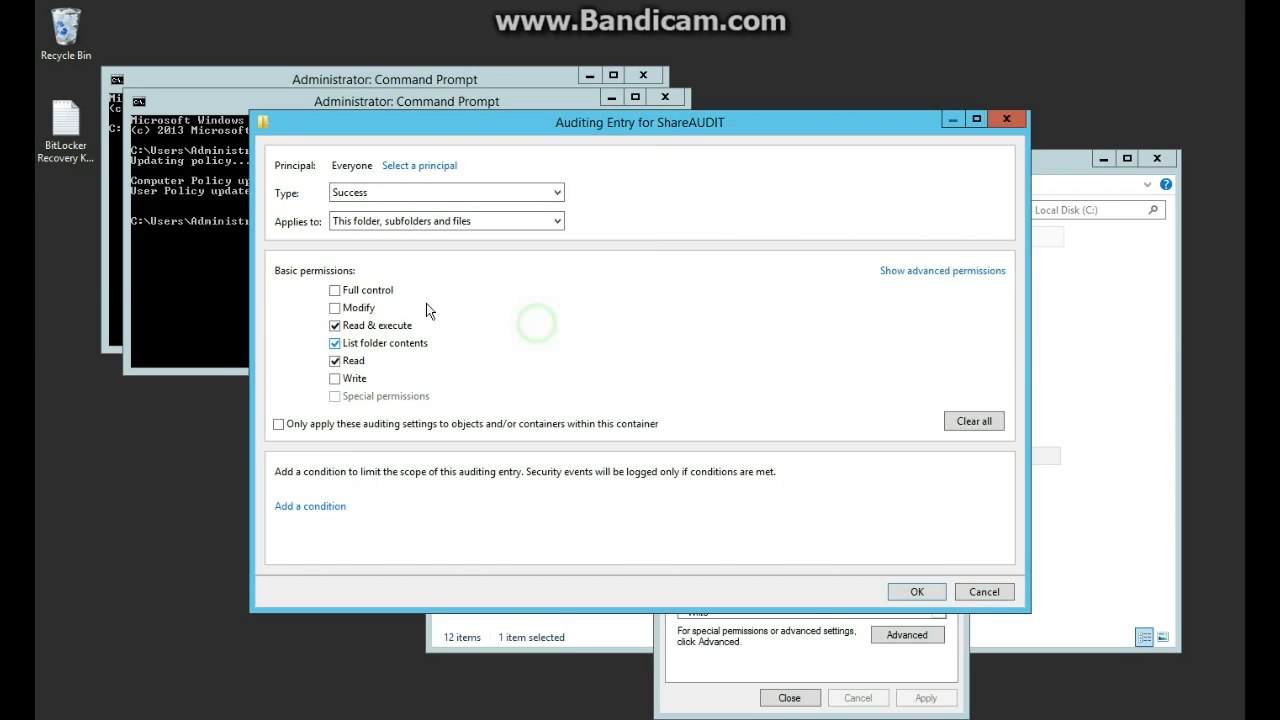
Set the entry to Type All on folder, subfolders and files, add Write, and apply.
left_click(396, 196)
left_click(397, 207)
left_click(398, 222)
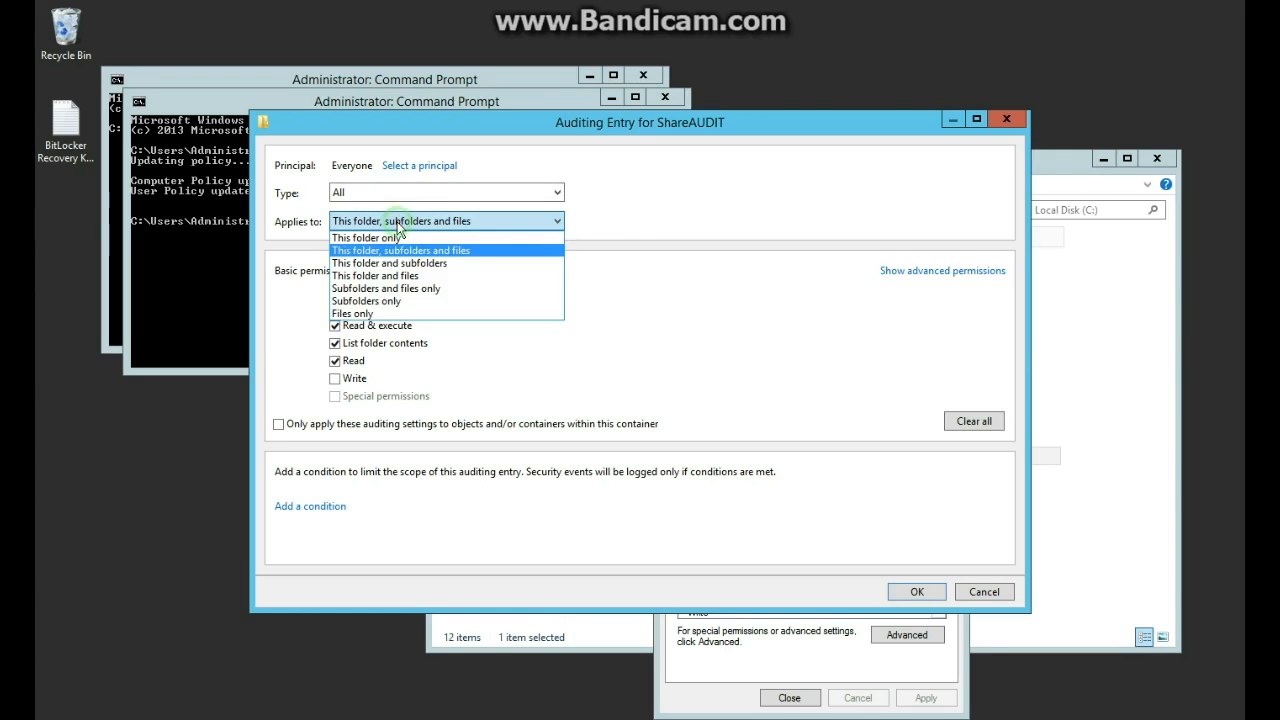
left_click(418, 222)
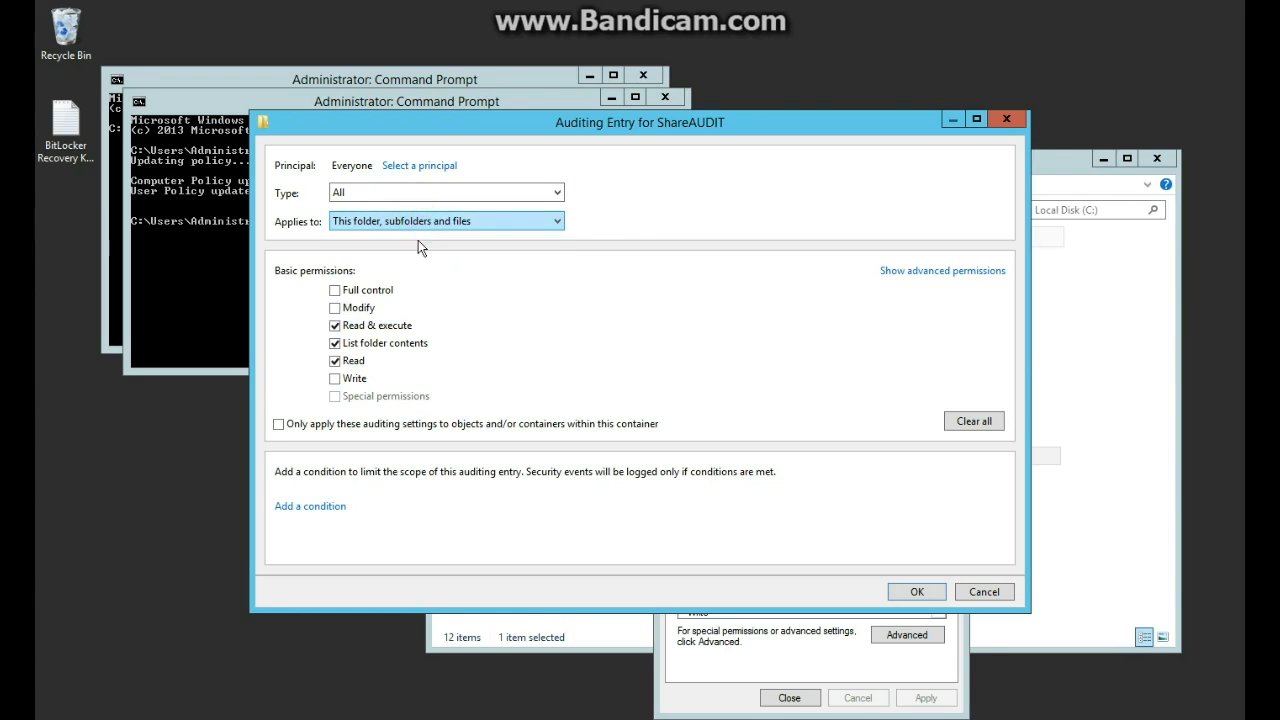
left_click(358, 380)
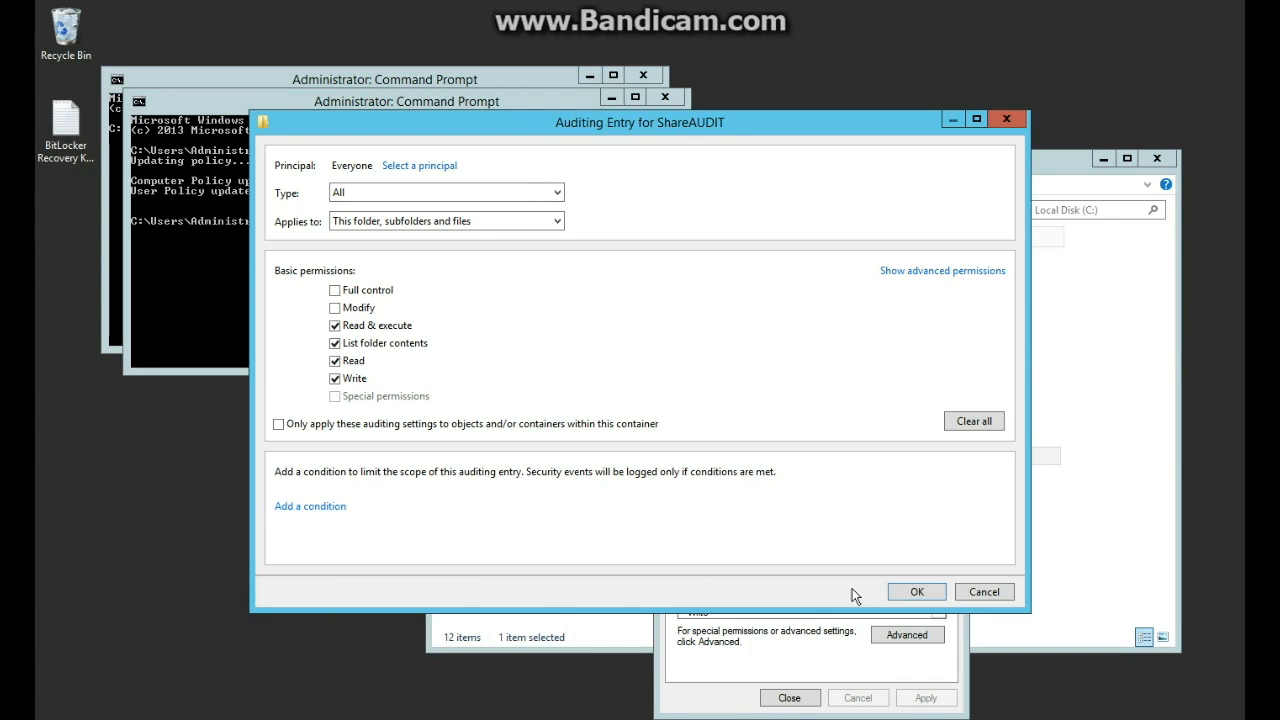
left_click(912, 591)
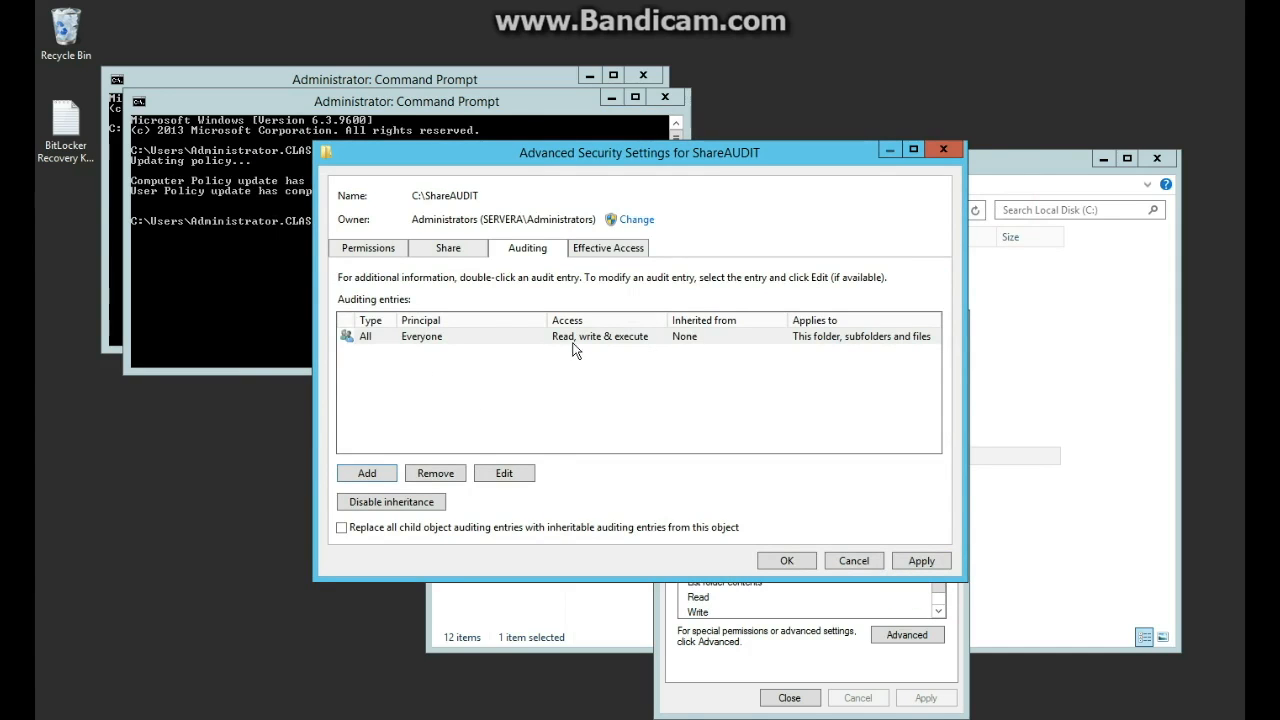
left_click(908, 560)
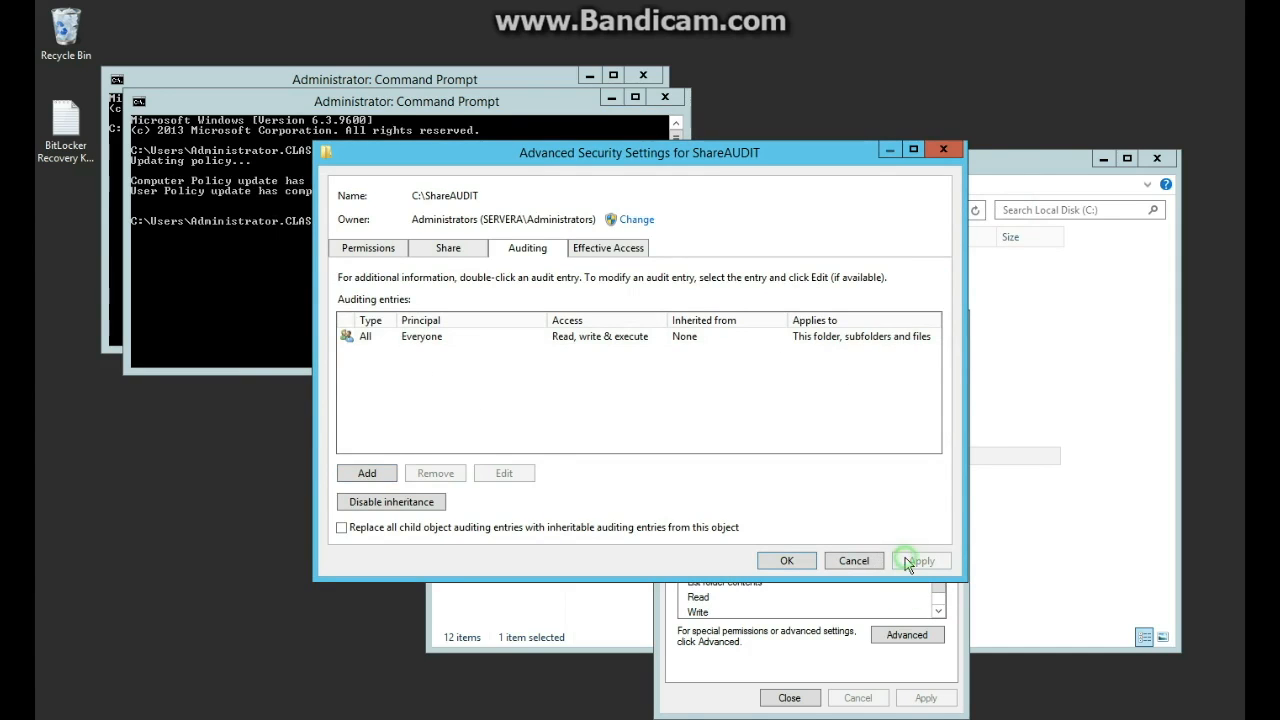
left_click(785, 561)
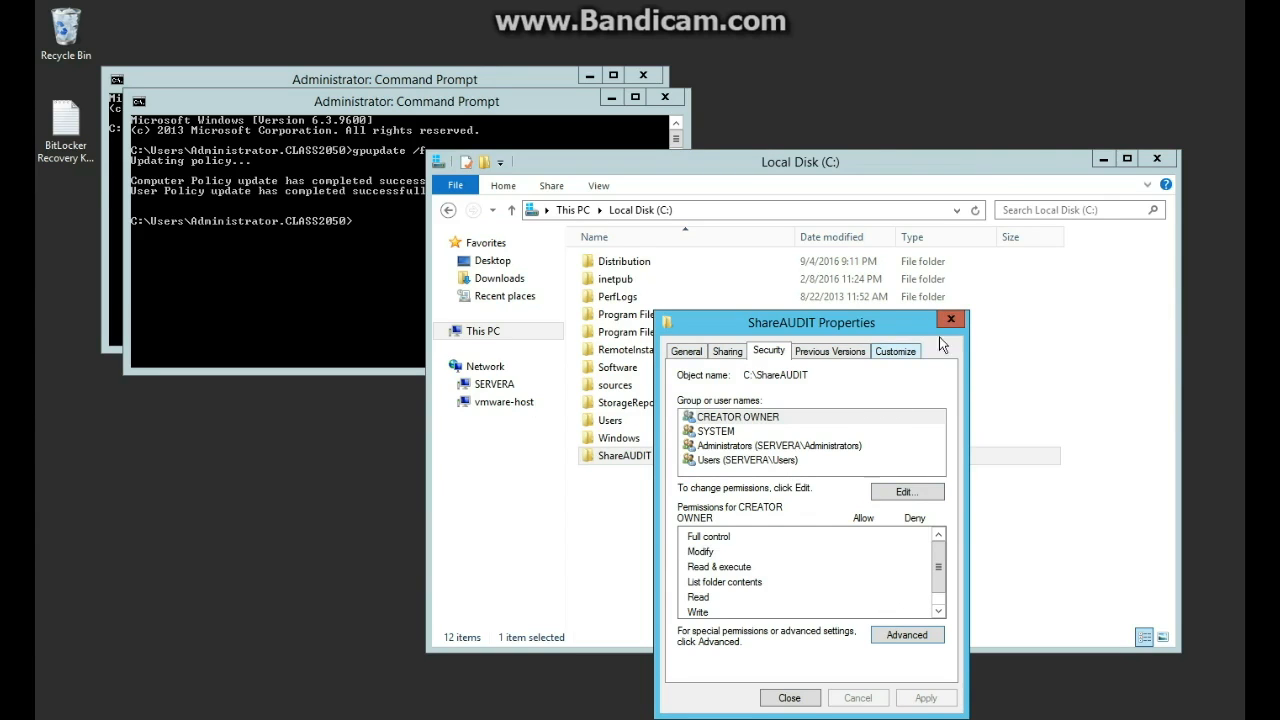
Rerun gpupdate /force from the command history, then open the account menu on Start.
left_click(217, 300)
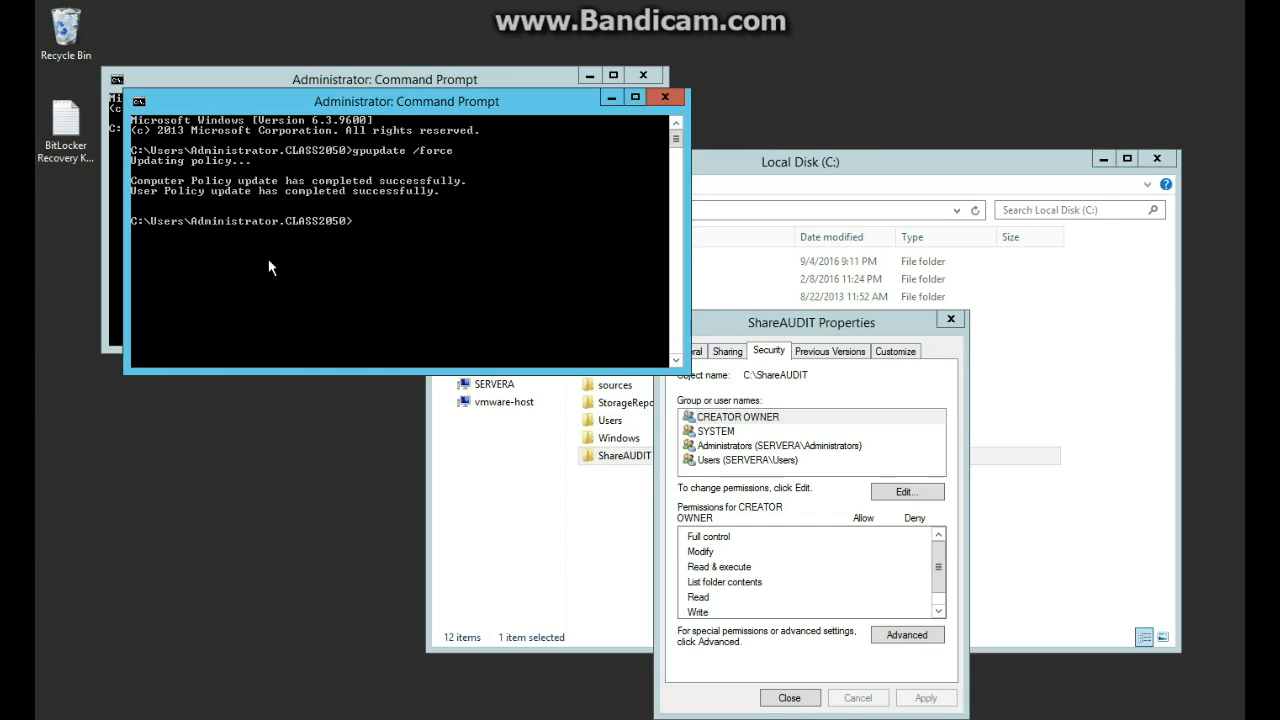
key("Up")
key("Return")
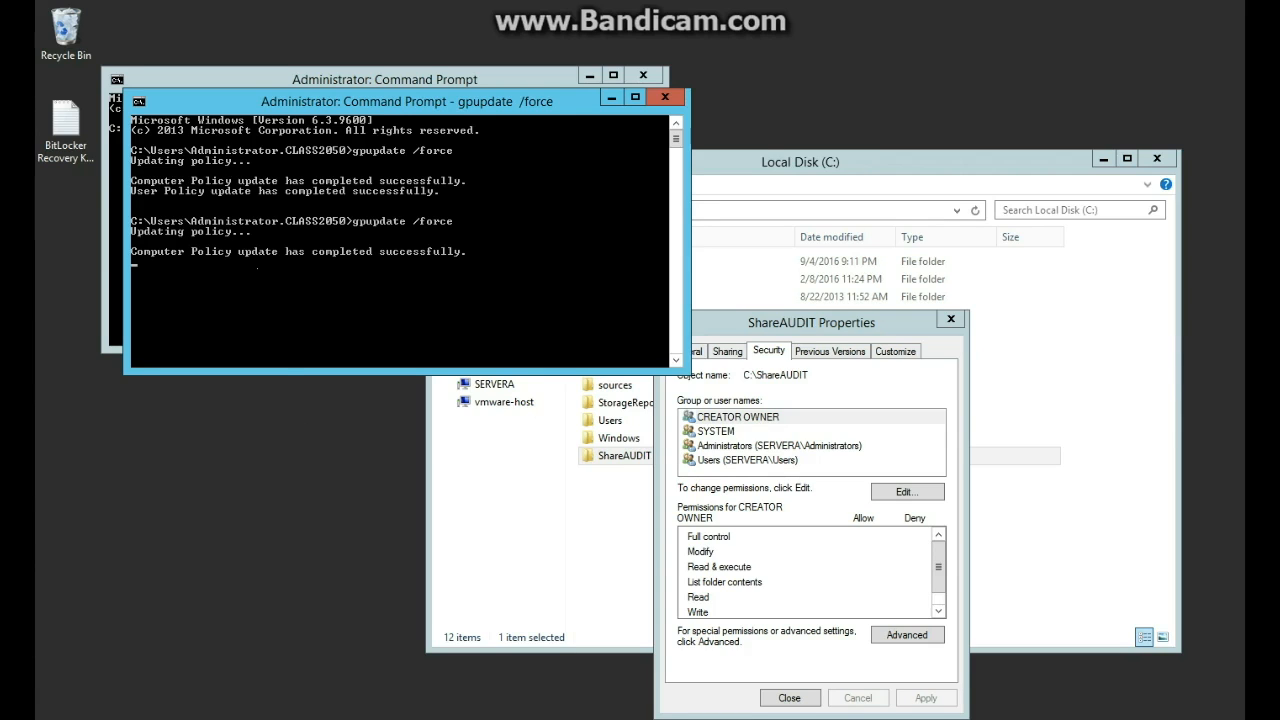
key("super")
left_click(1066, 55)
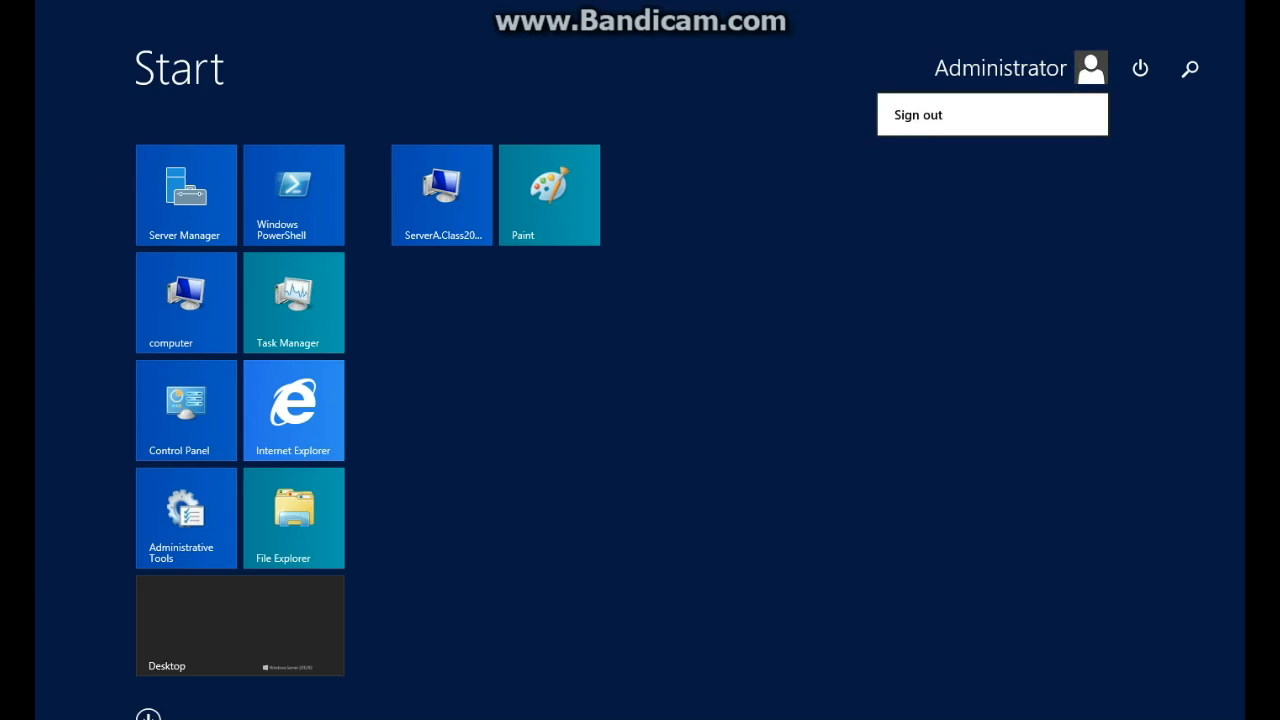
Sign out of Administrator and choose Other user at the sign-in screen.
left_click(951, 120)
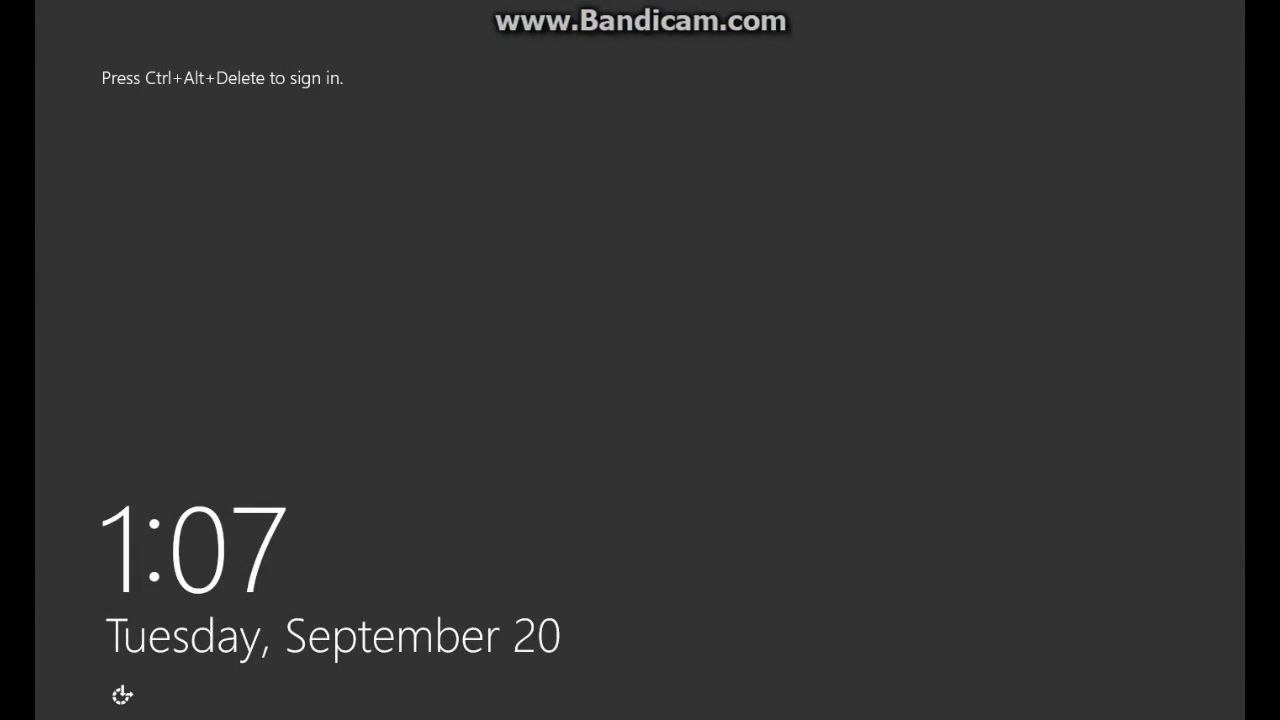
key("ctrl+alt+Delete")
left_click(690, 290)
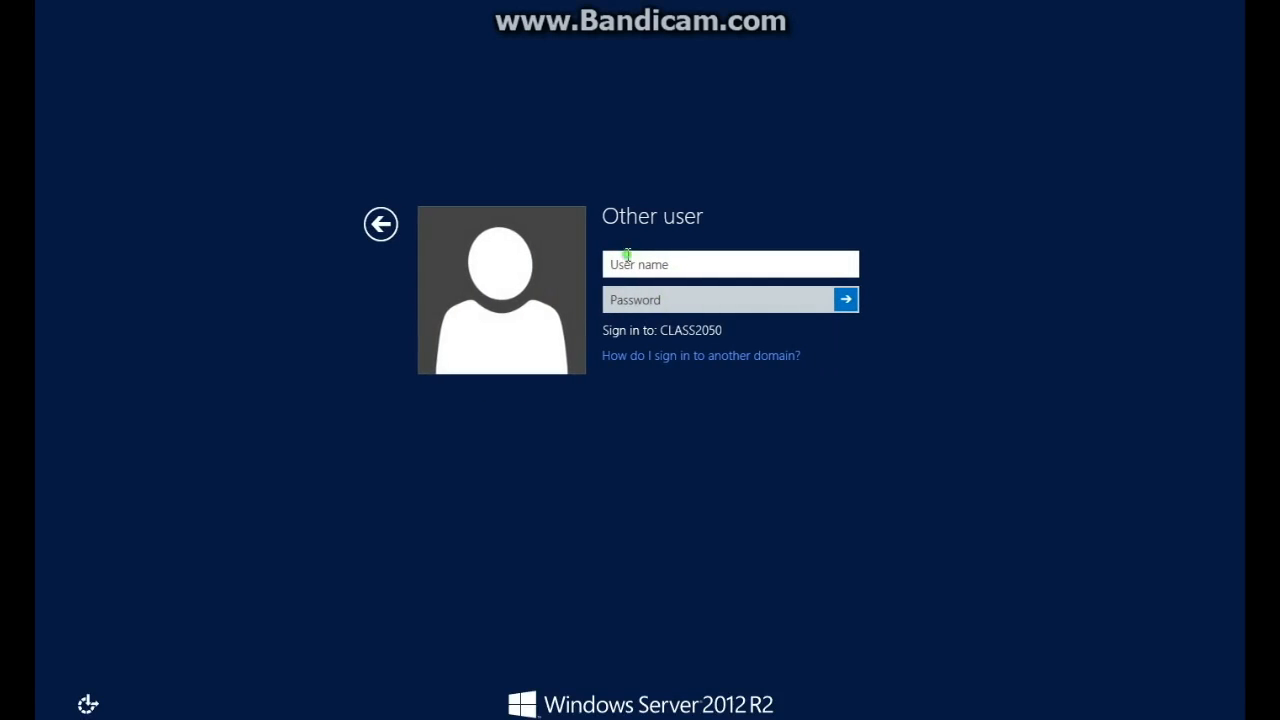
Enter the domain user's name and password and sign in to CLASS2050.
type("Bsmithg")
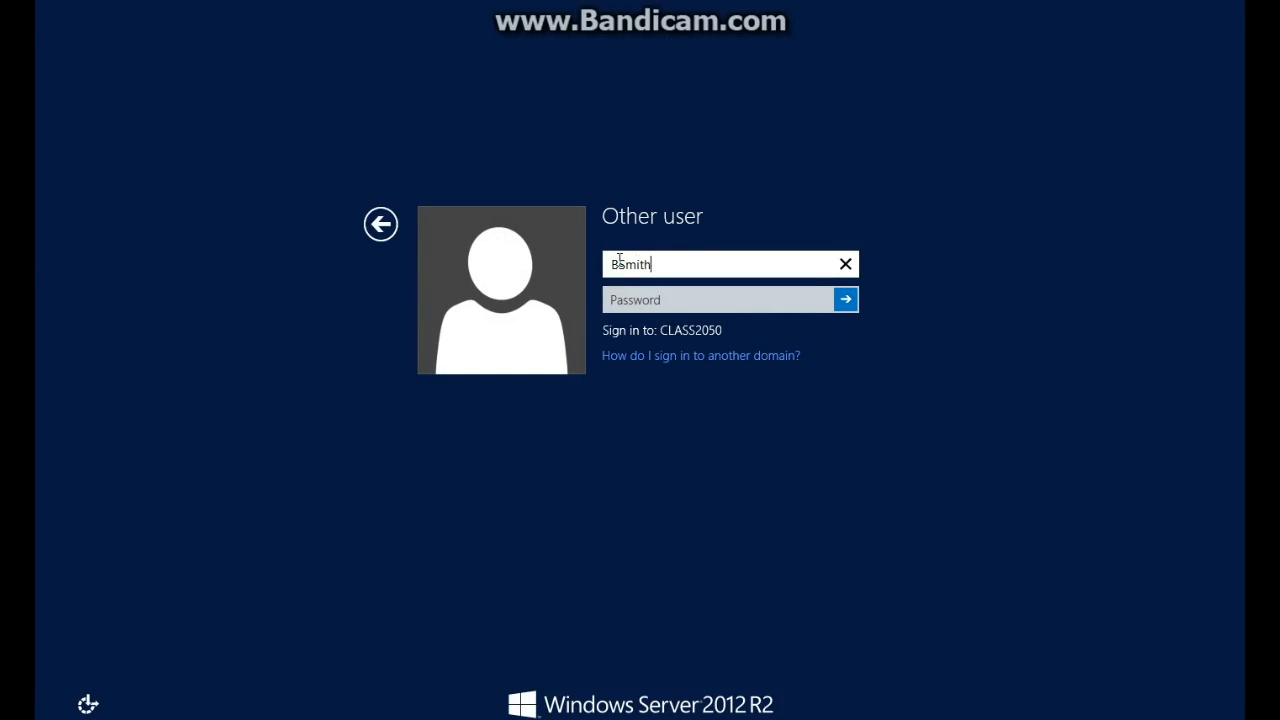
key("BackSpace")
key("Tab")
type("Pa$$w")
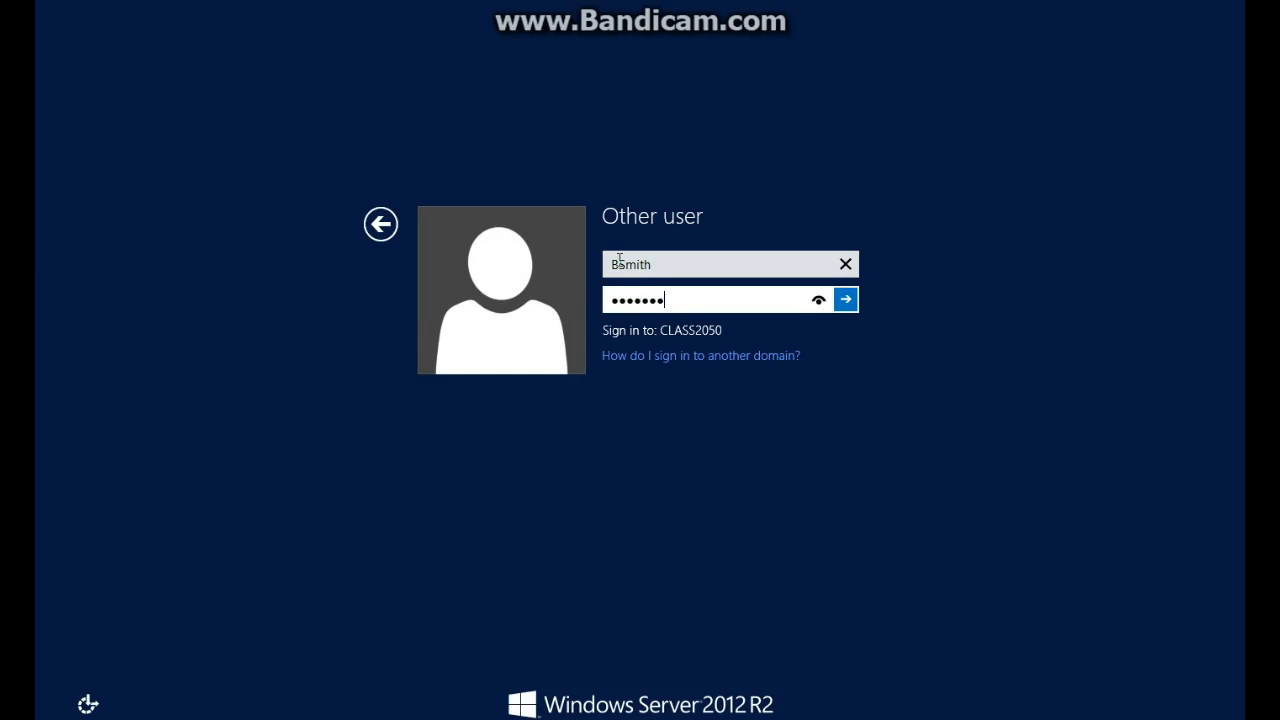
key("Return")
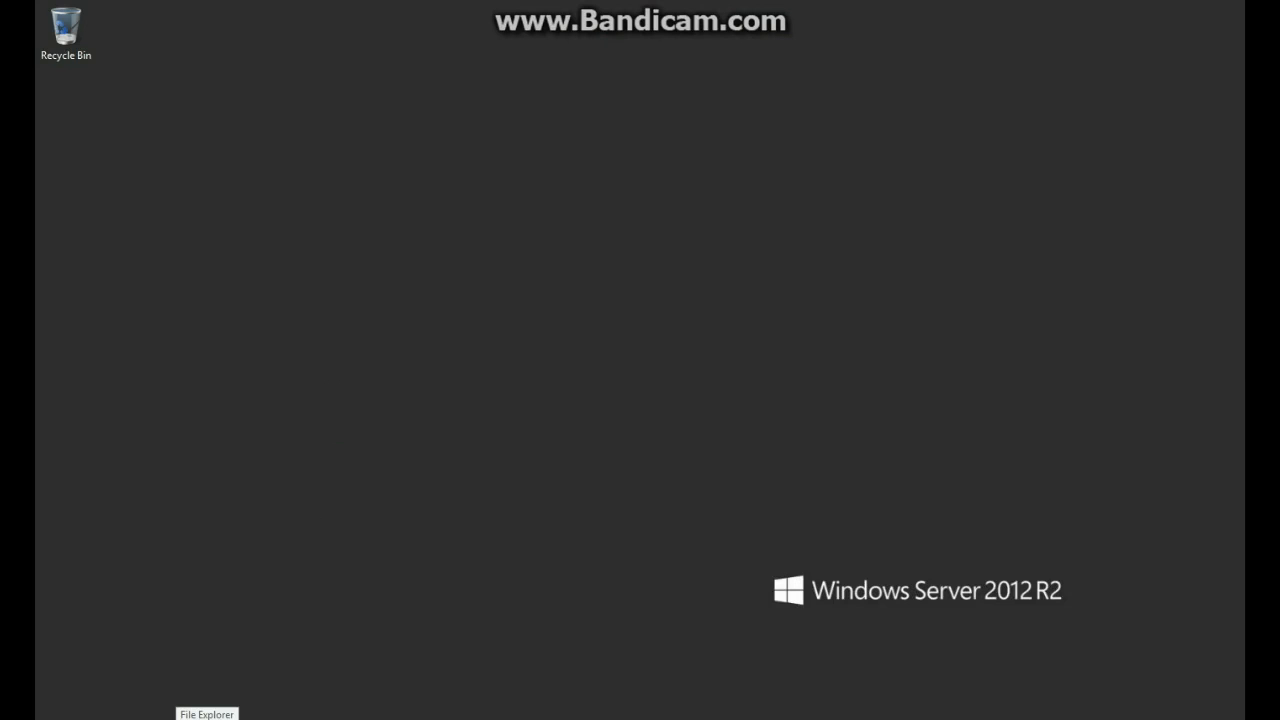
Open C:\ShareAUDIT and create a new text document named 444.
left_click(205, 716)
double_click(508, 412)
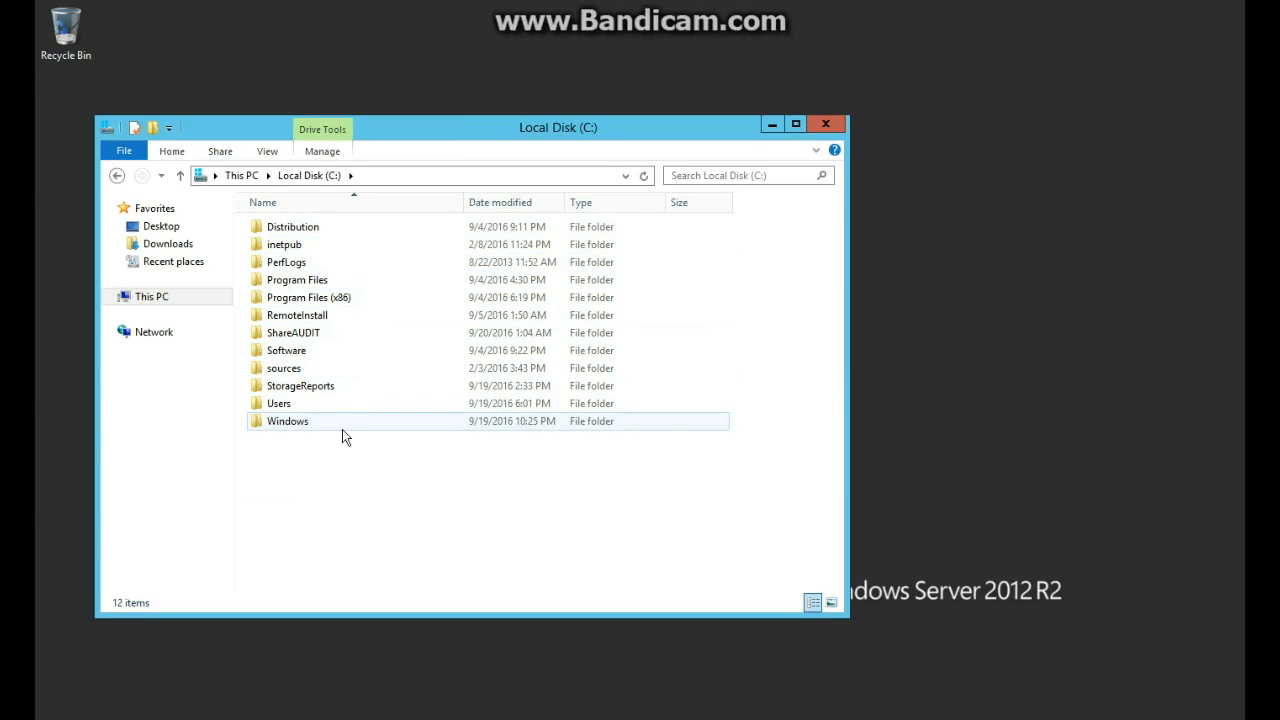
double_click(318, 334)
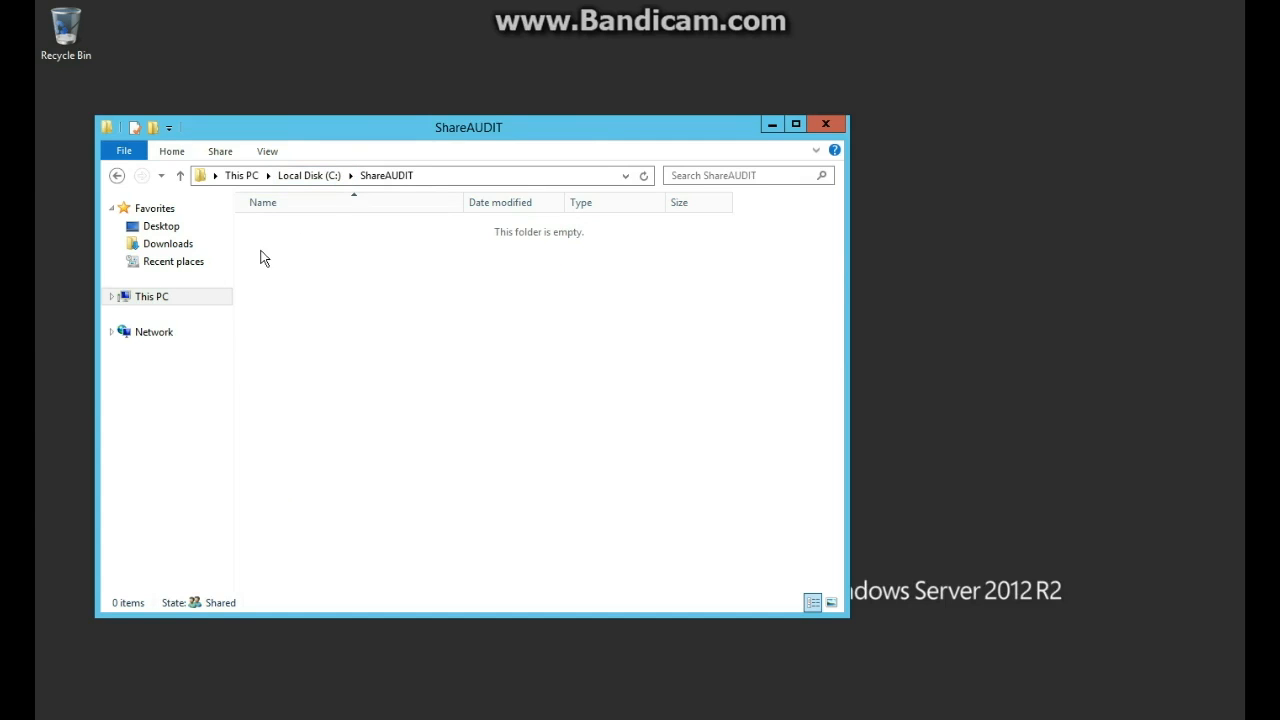
right_click(451, 340)
mouse_move(534, 512)
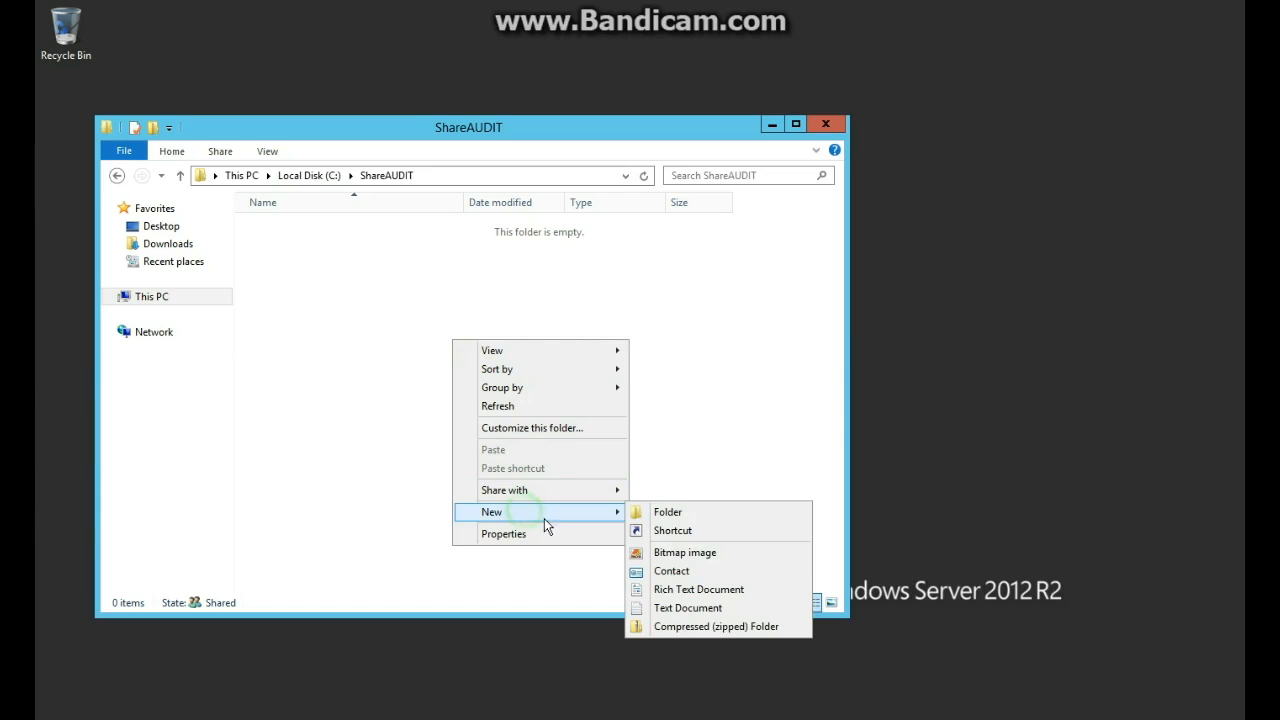
left_click(693, 608)
type("444")
key("Return")
Type 'fff' into 444 in Notepad and save it when closing.
double_click(380, 228)
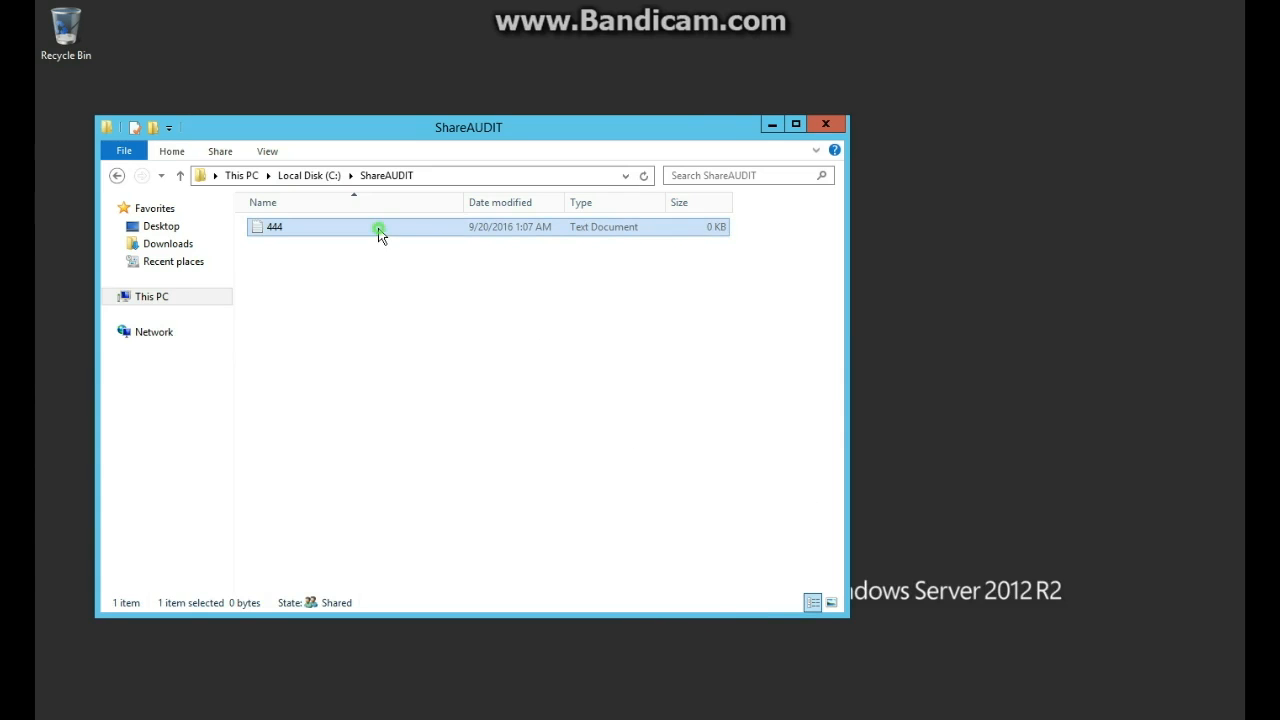
type("fff")
left_click(714, 109)
left_click(594, 378)
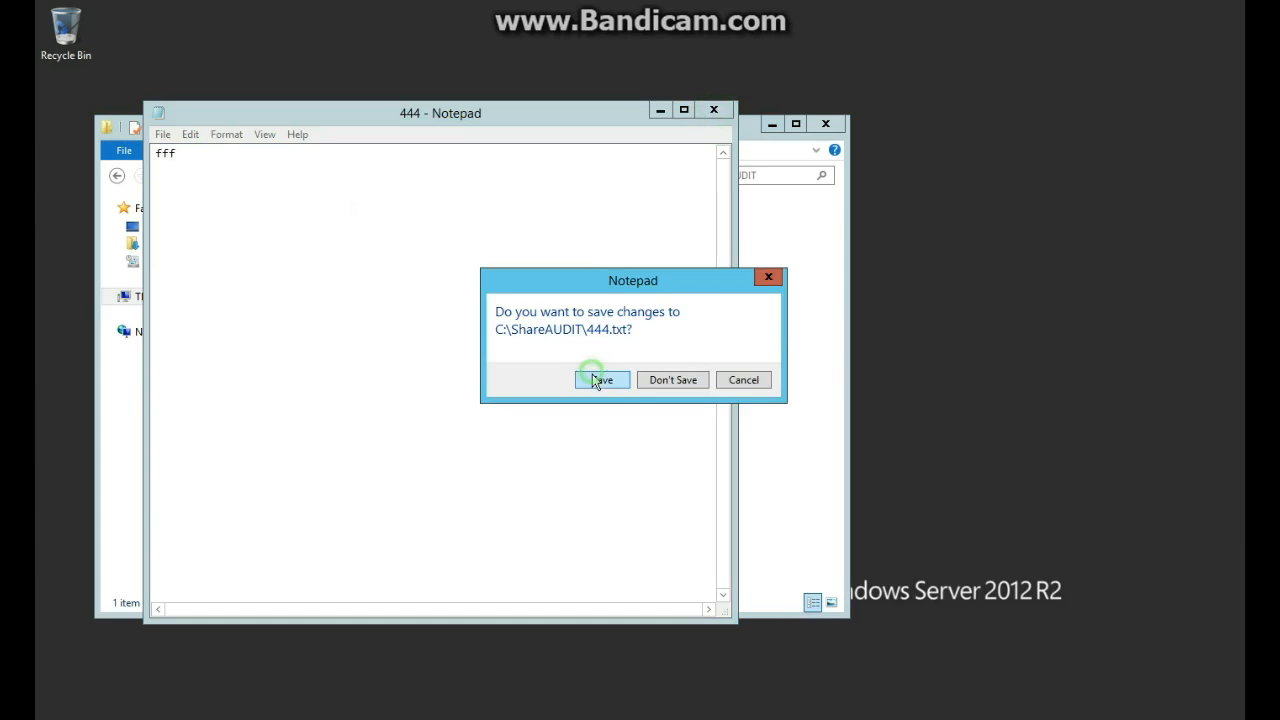
left_click(322, 290)
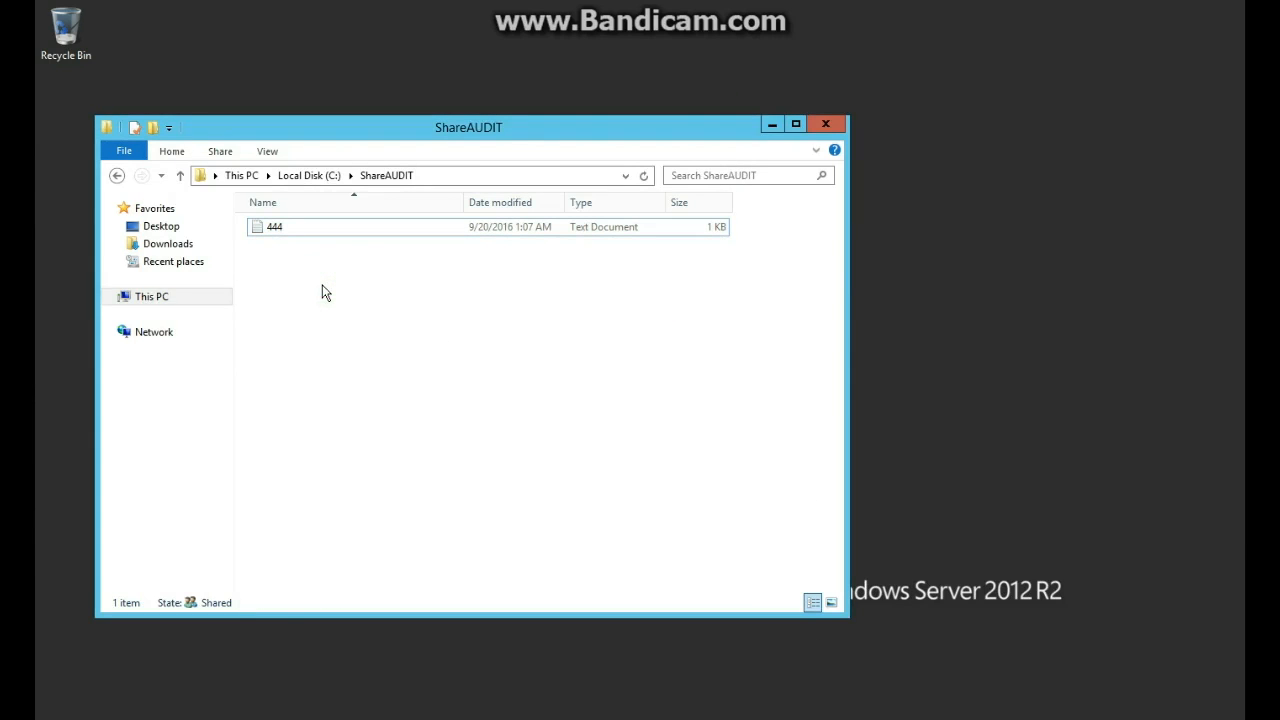
right_click(322, 292)
mouse_move(508, 476)
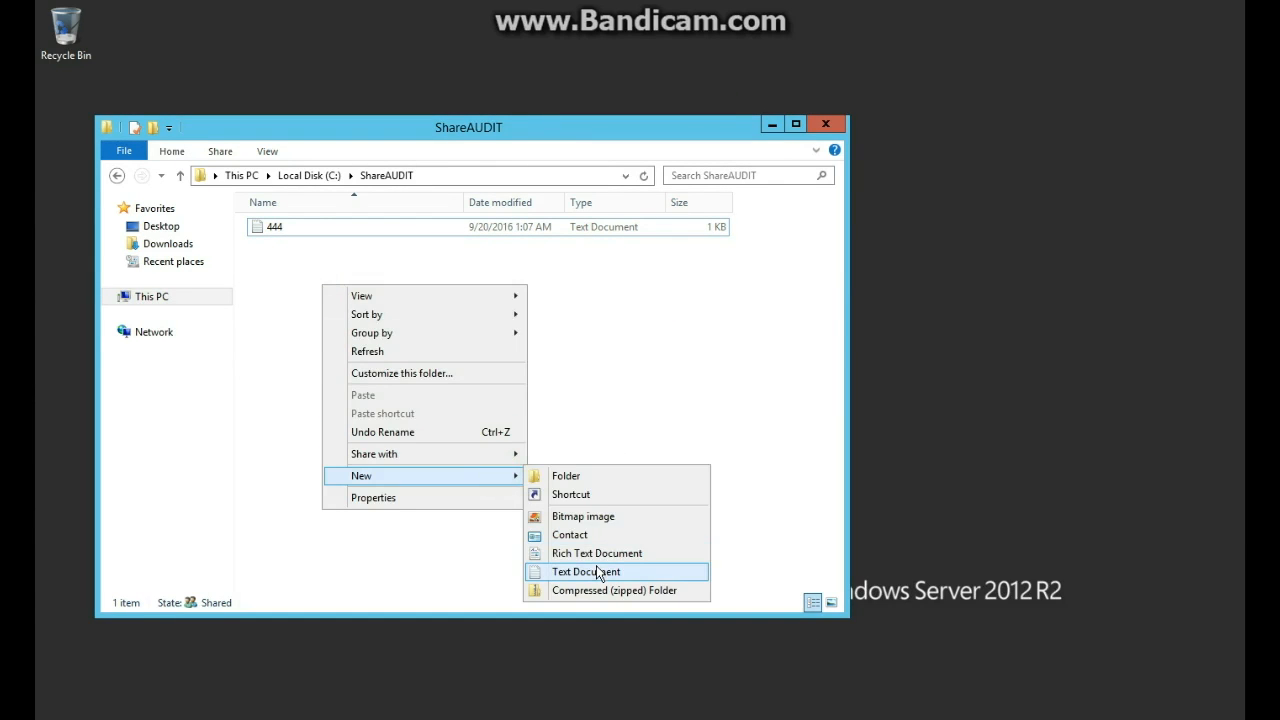
left_click(569, 378)
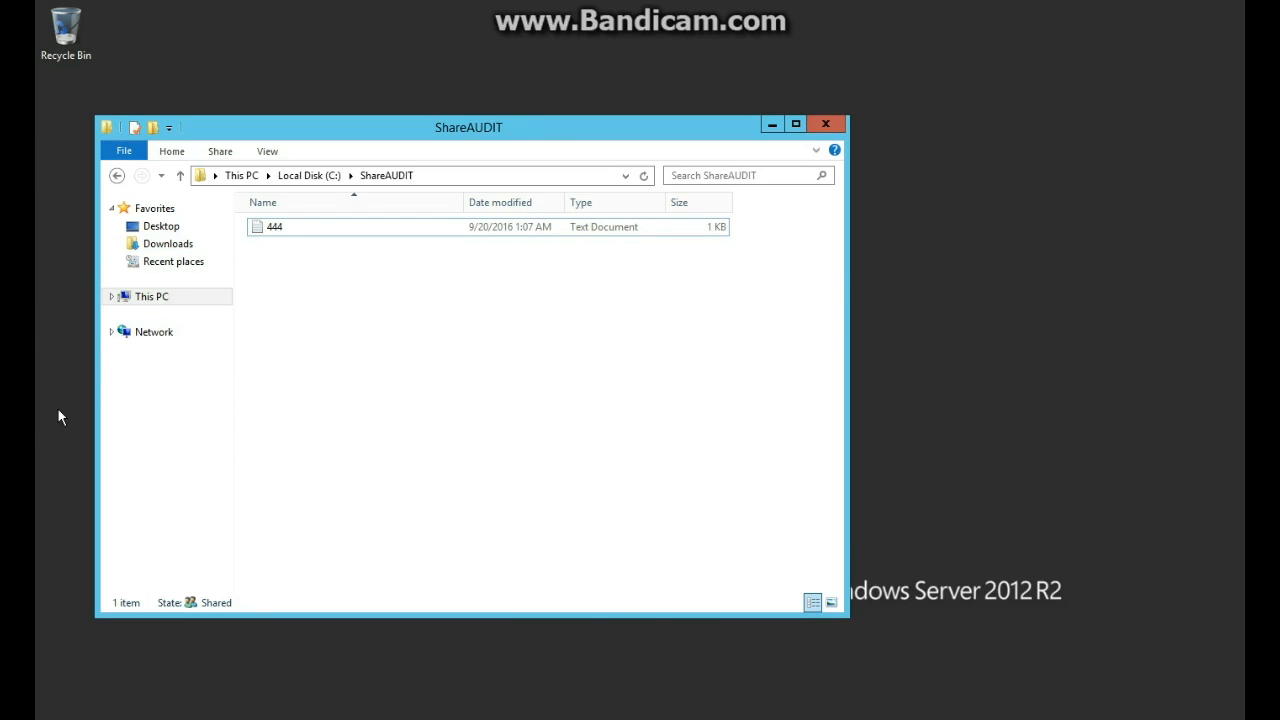
Sign out of the domain user account from the Start screen.
left_click(50, 717)
left_click(1018, 75)
left_click(976, 121)
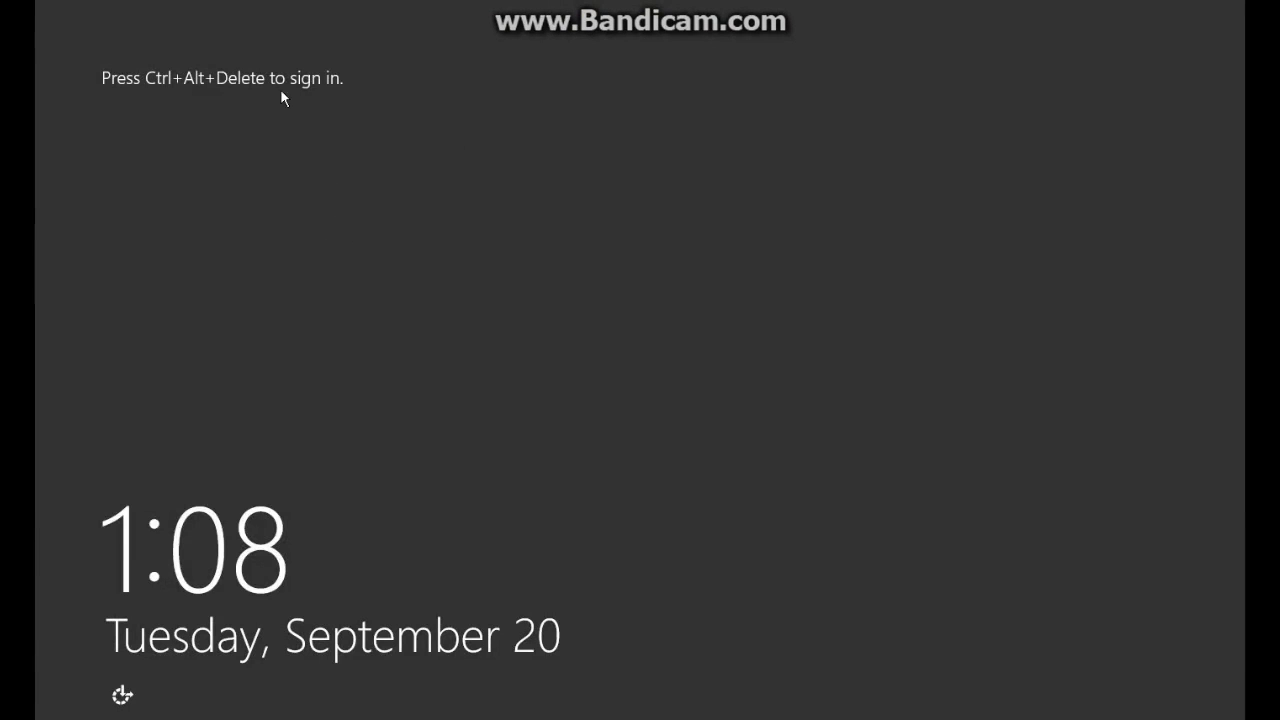
Sign in as another domain user with their password, then browse to Local Disk (C:).
key("ctrl+alt+Delete")
left_click(780, 279)
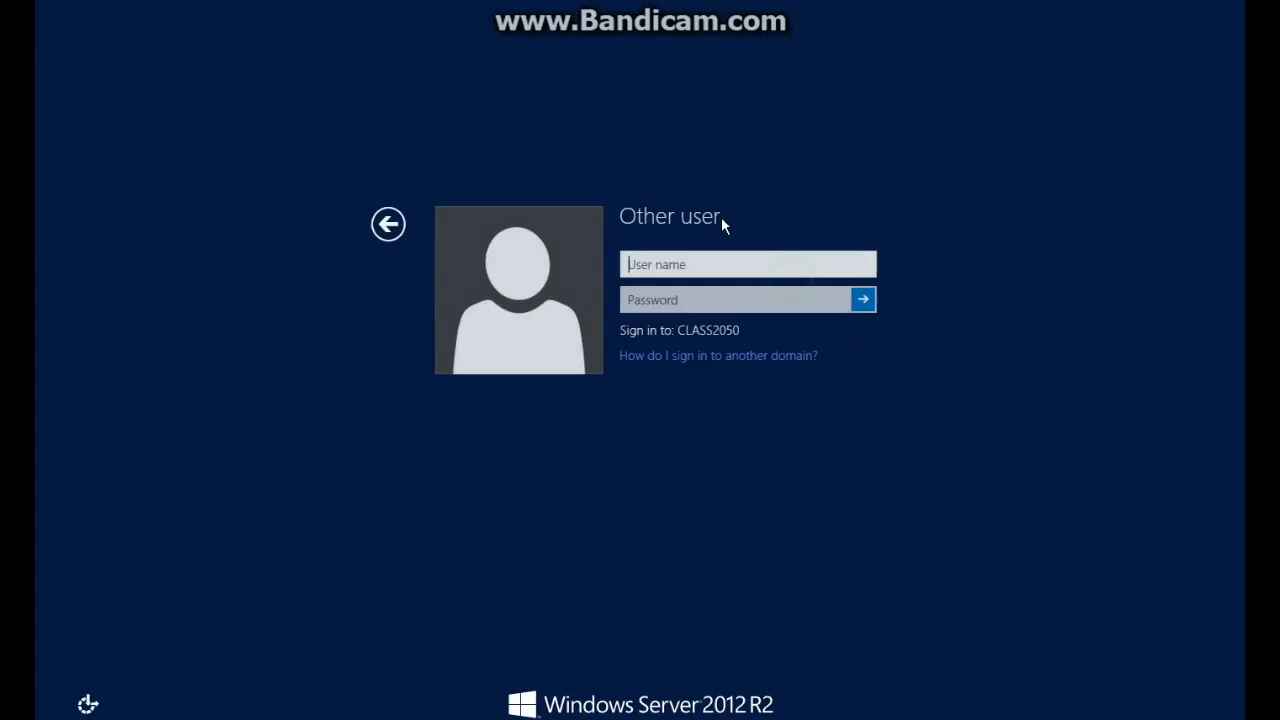
type("JWayne")
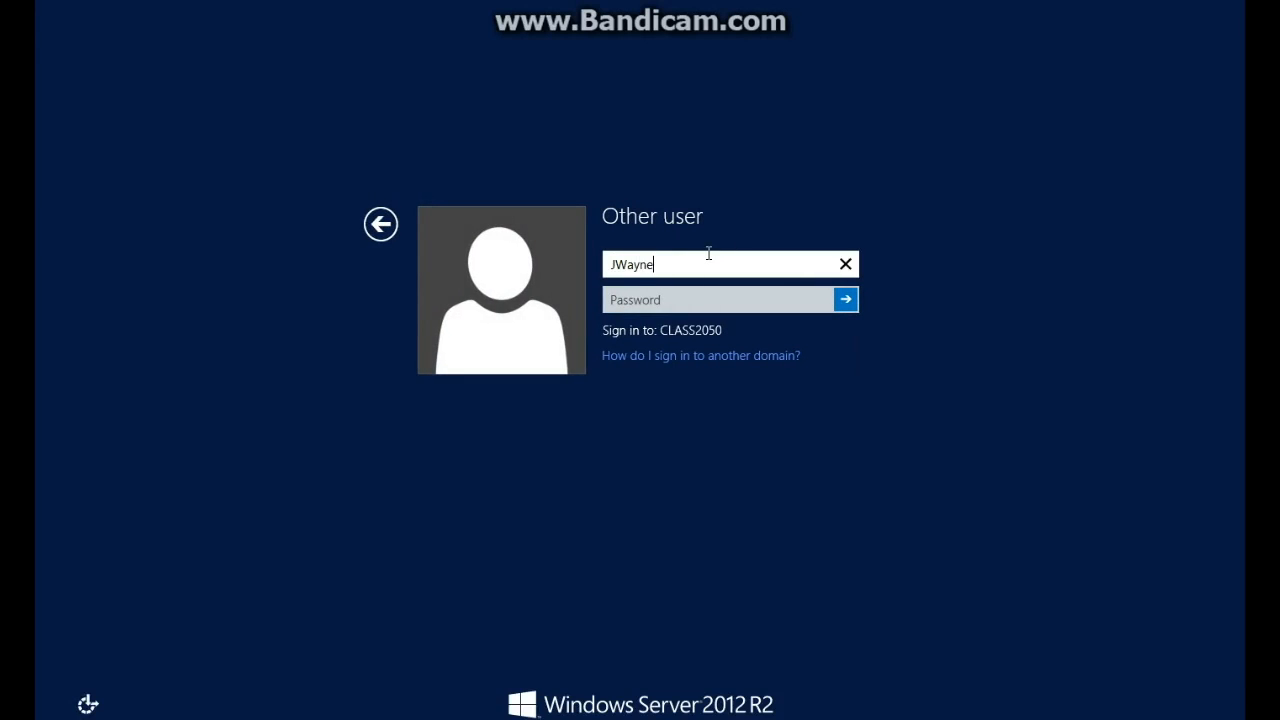
key("Tab")
type("P••••")
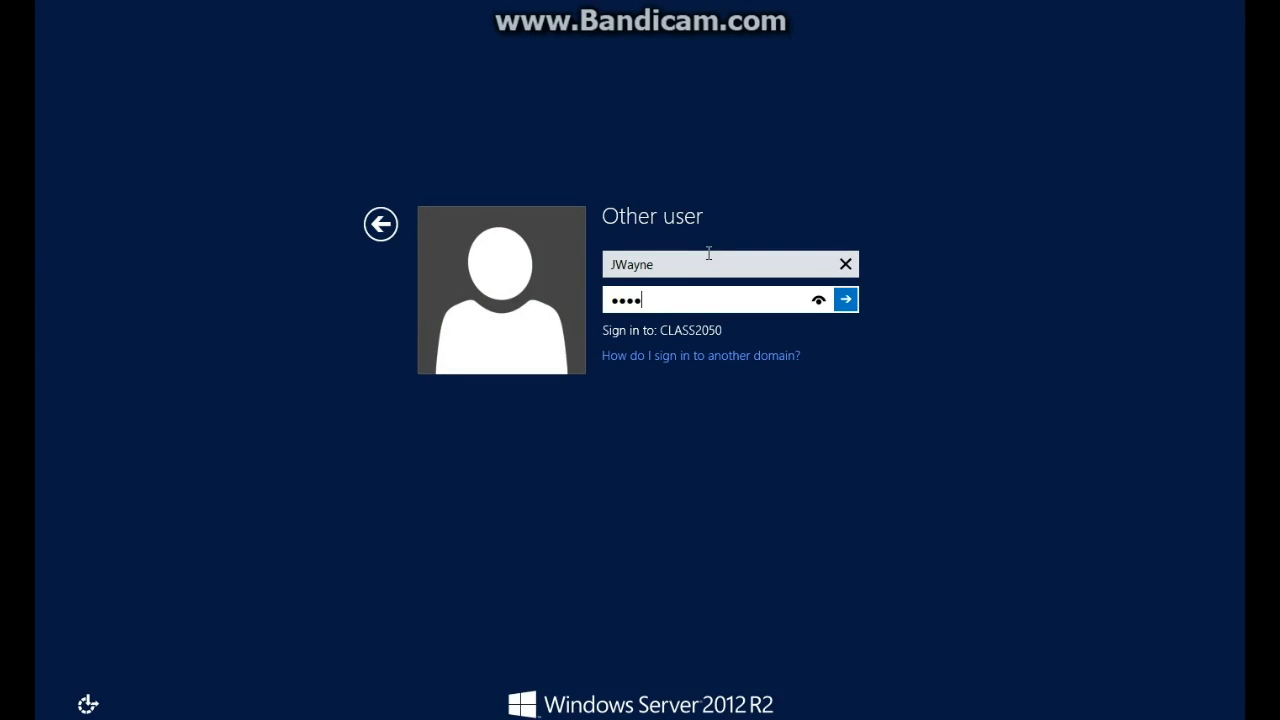
key("Return")
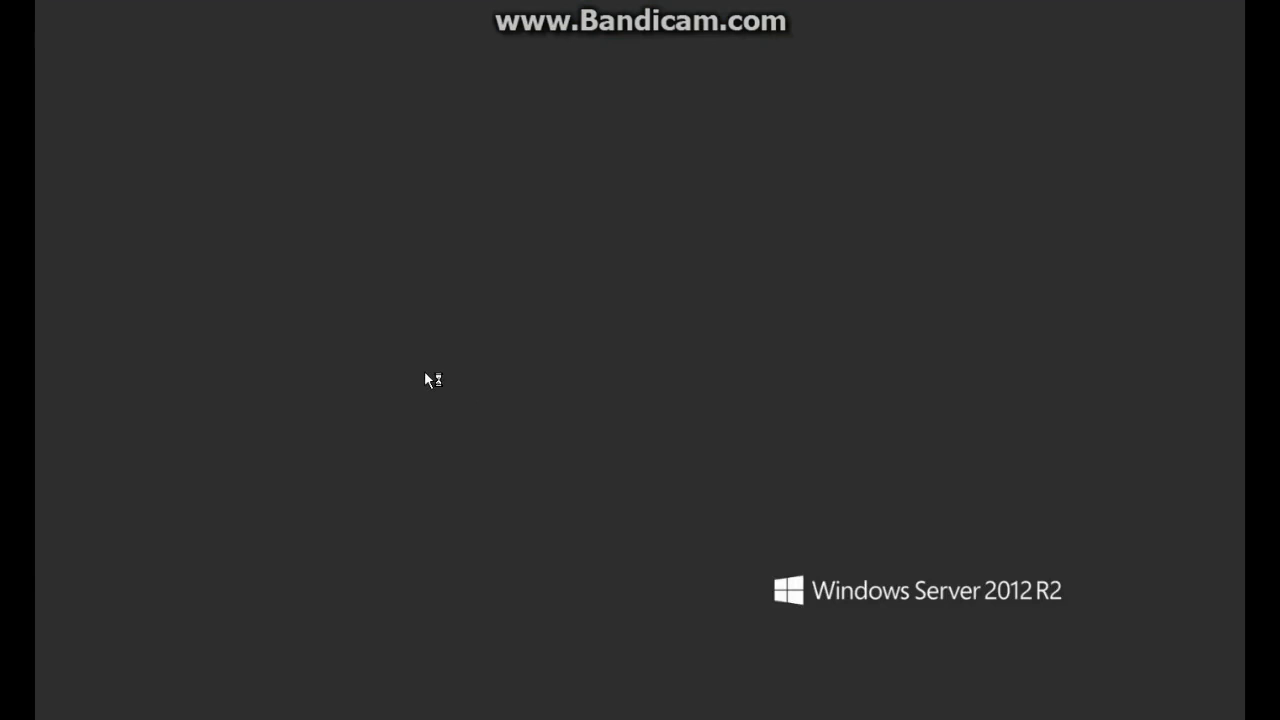
left_click(246, 718)
double_click(729, 432)
Open ShareAUDIT, append 'waaaa' to 444 and save it while closing Notepad.
double_click(513, 367)
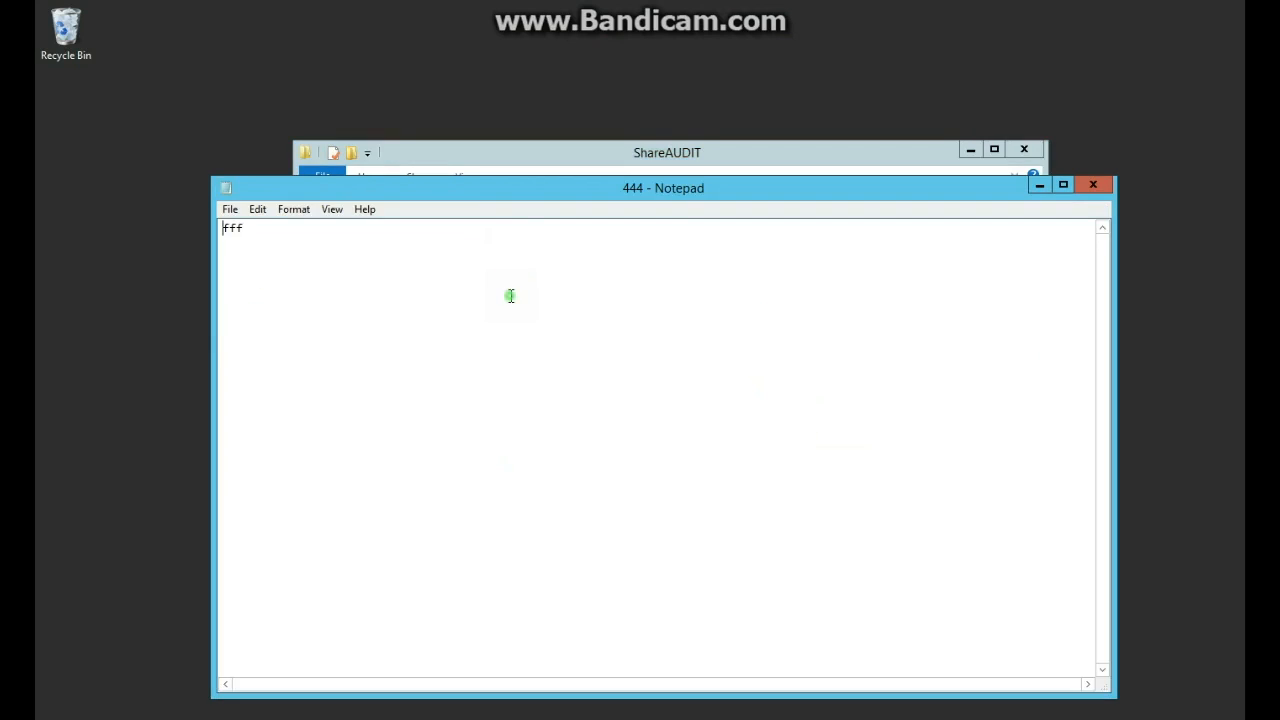
left_click(509, 294)
type("waaaaa")
left_click(1092, 184)
left_click(606, 385)
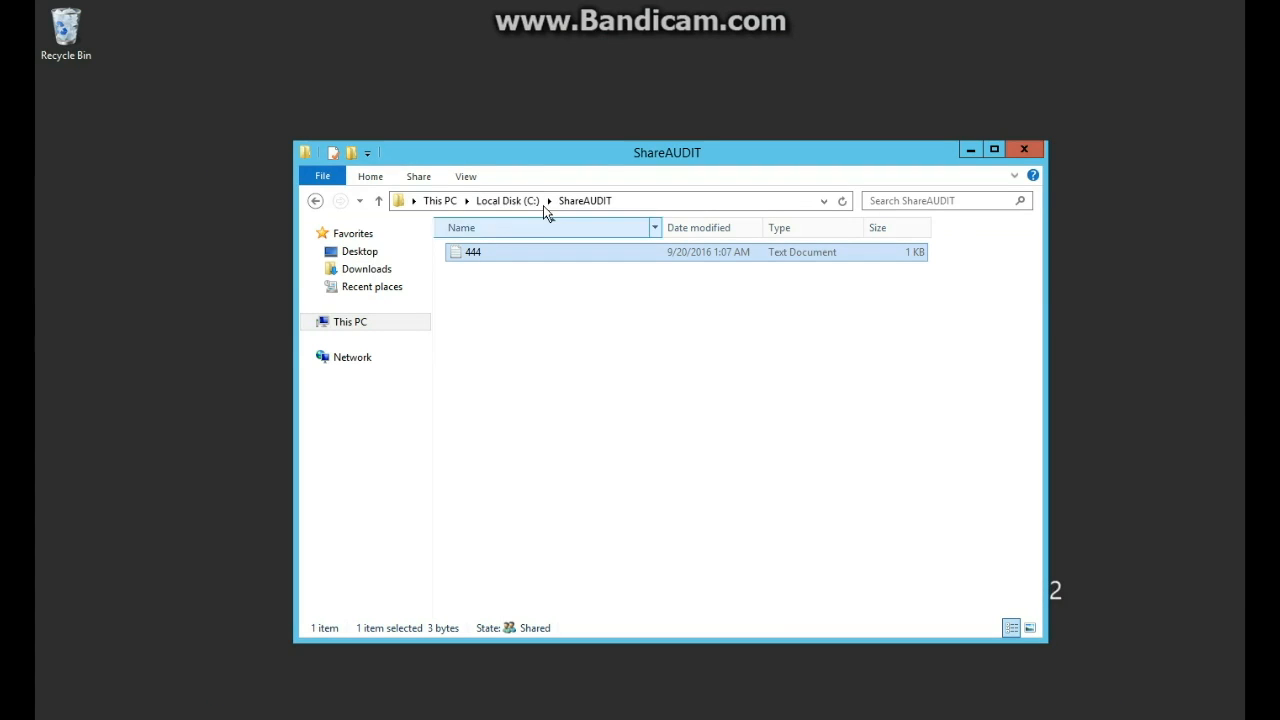
left_click(528, 392)
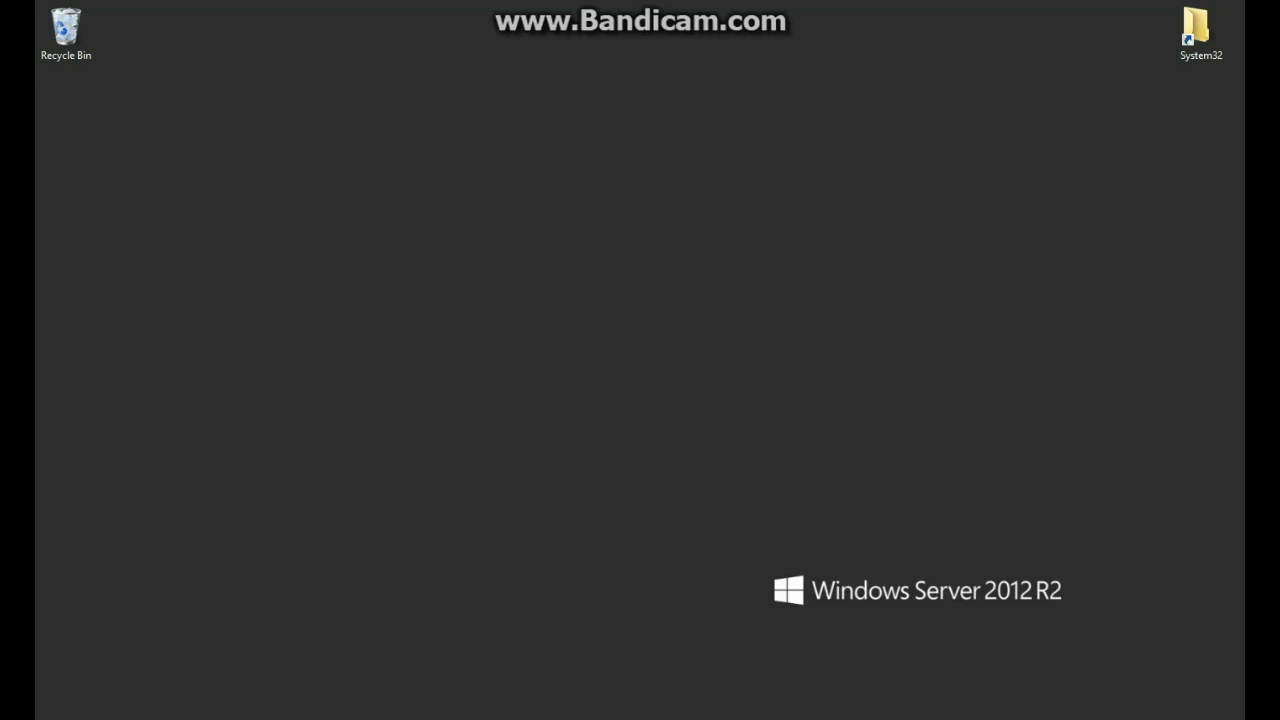
Open the Security log in Event Viewer and the 1:21:43 event 4658's properties.
left_click(286, 579)
mouse_move(98, 718)
left_click(166, 388)
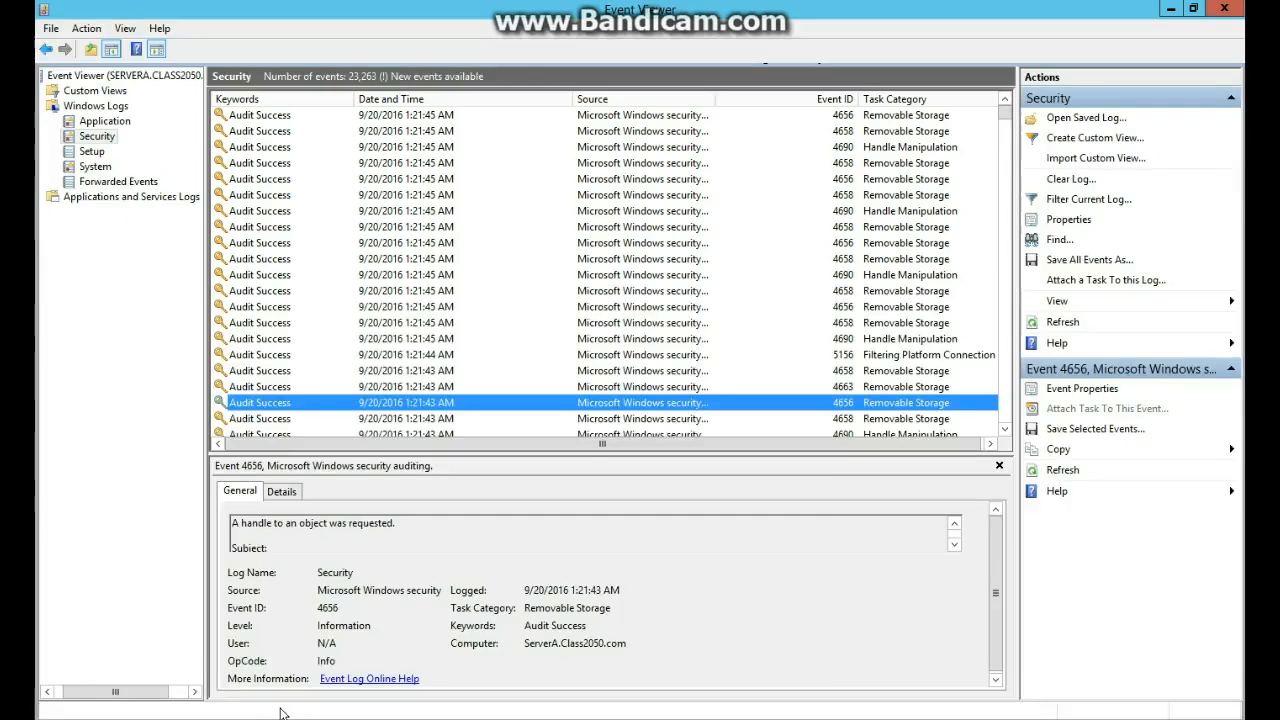
left_click(407, 163)
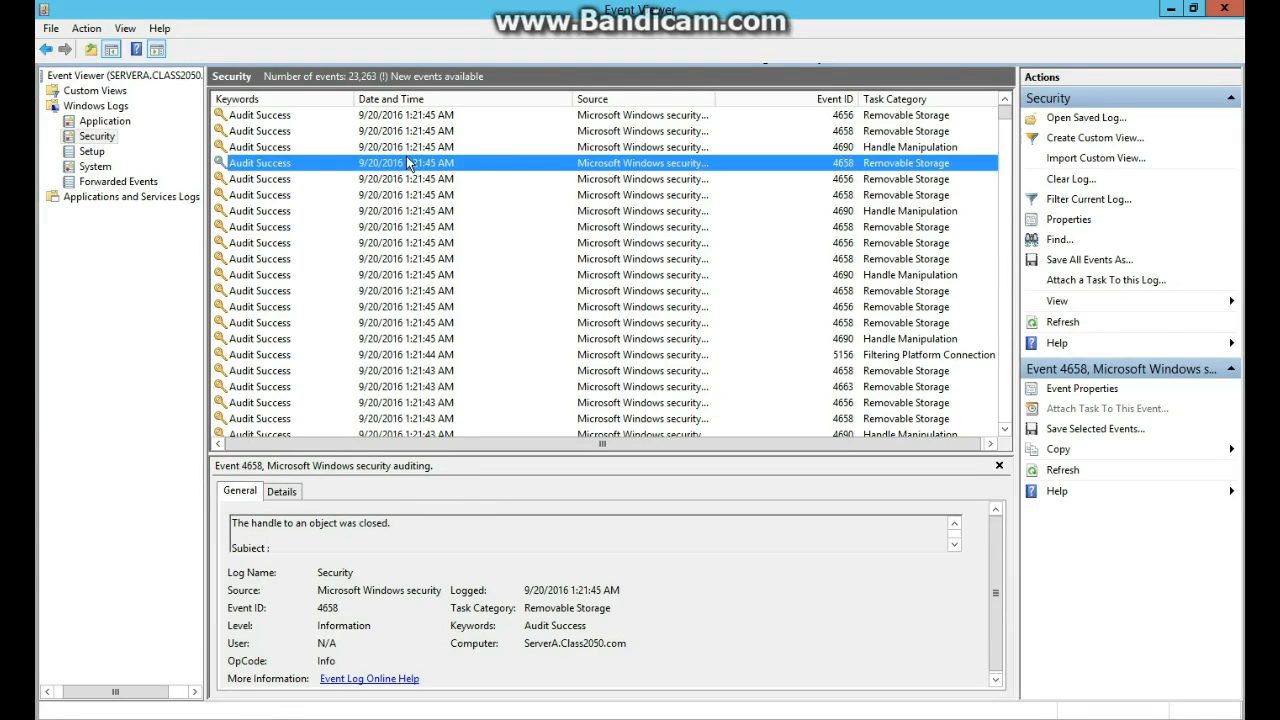
left_click(485, 388)
left_click(485, 419)
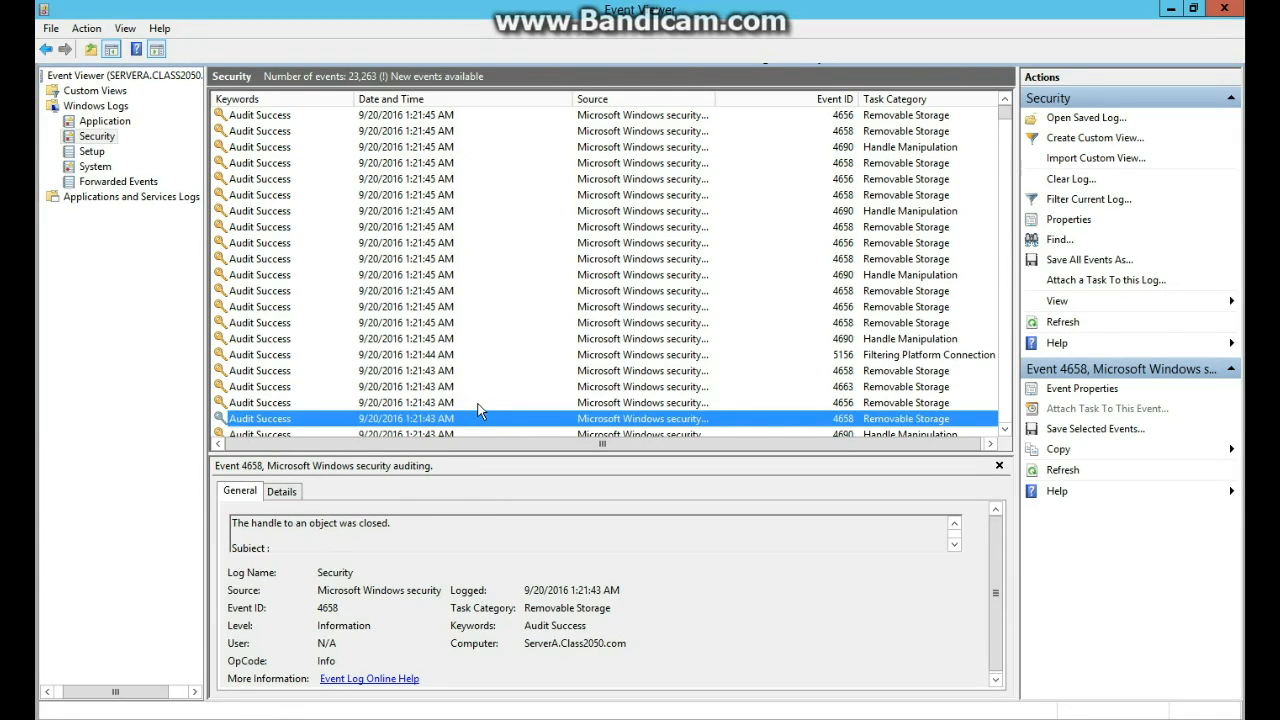
double_click(466, 418)
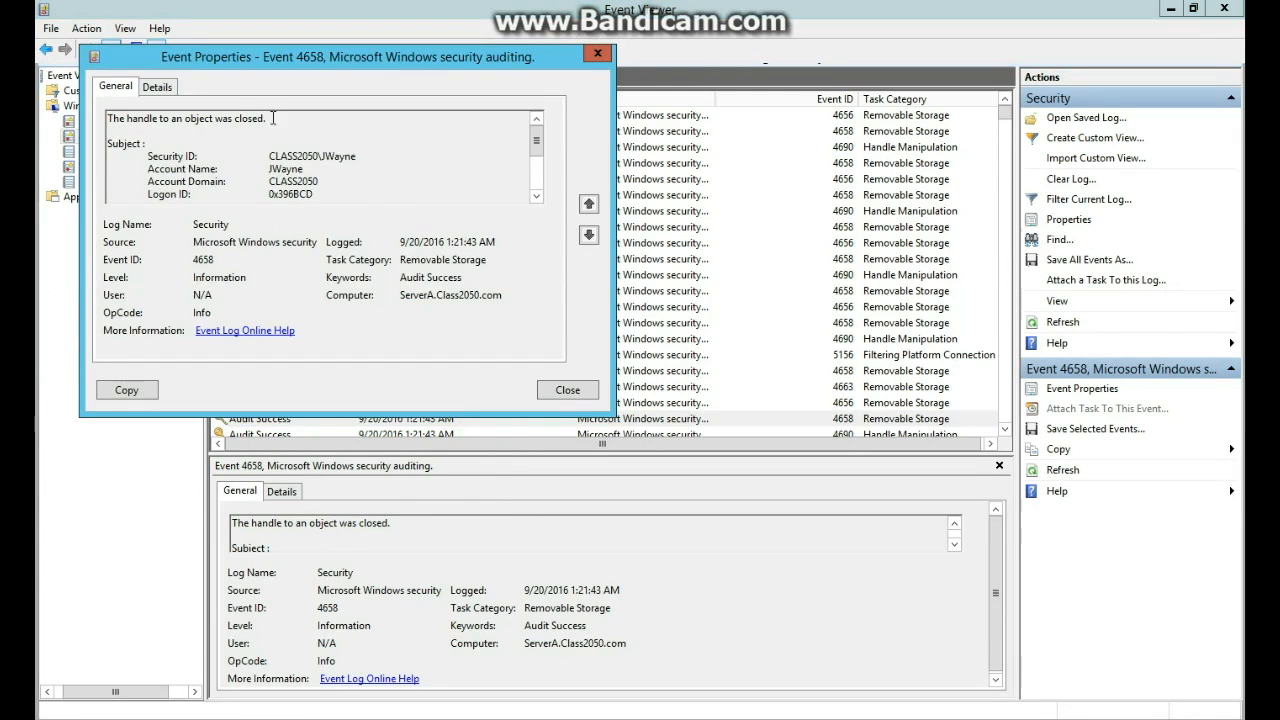
Check event 4658's account and Audit Success, then step to 4656 showing ShareAUDIT.
left_click_drag(268, 170, 334, 164)
left_click_drag(400, 277, 487, 276)
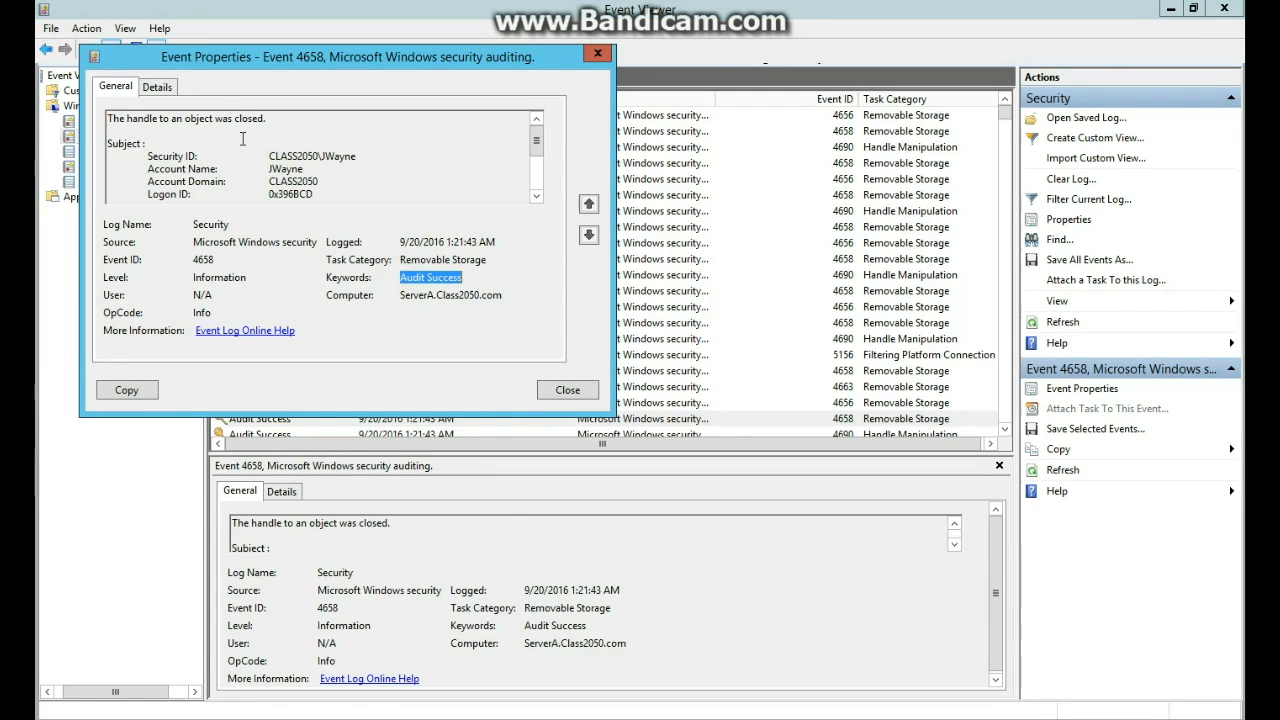
left_click(158, 87)
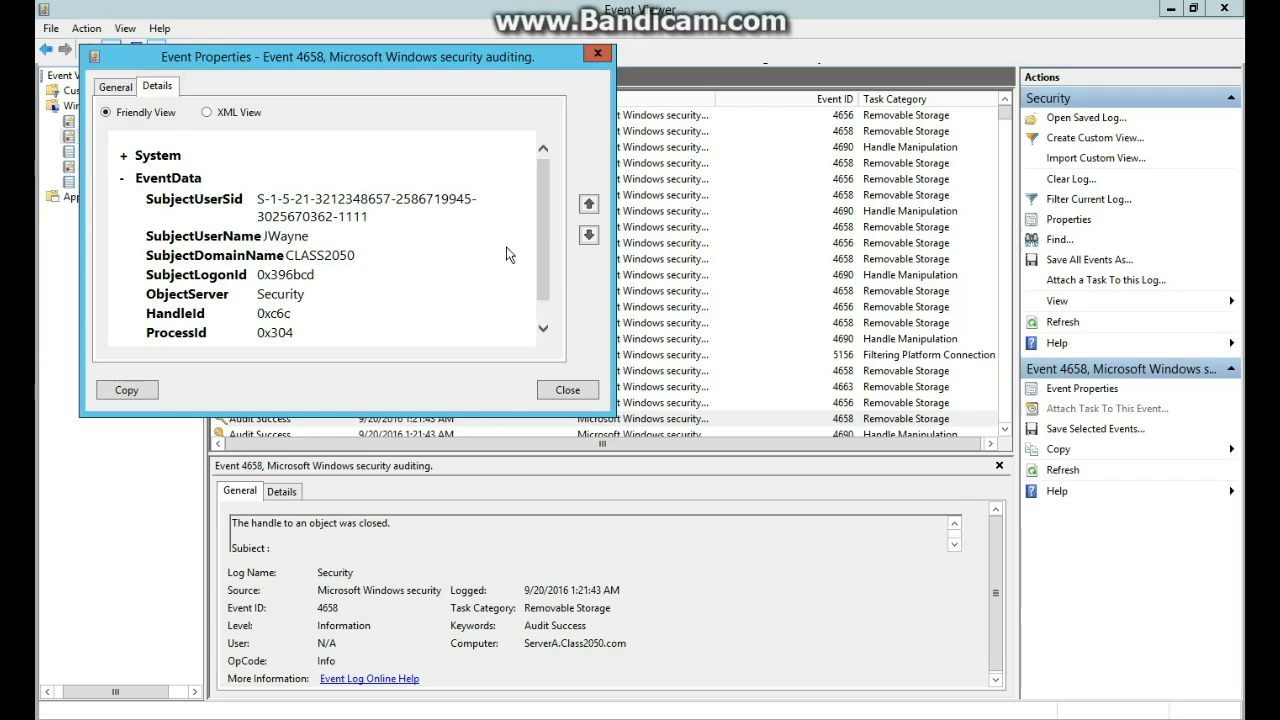
scroll(538, 289, "down", 1)
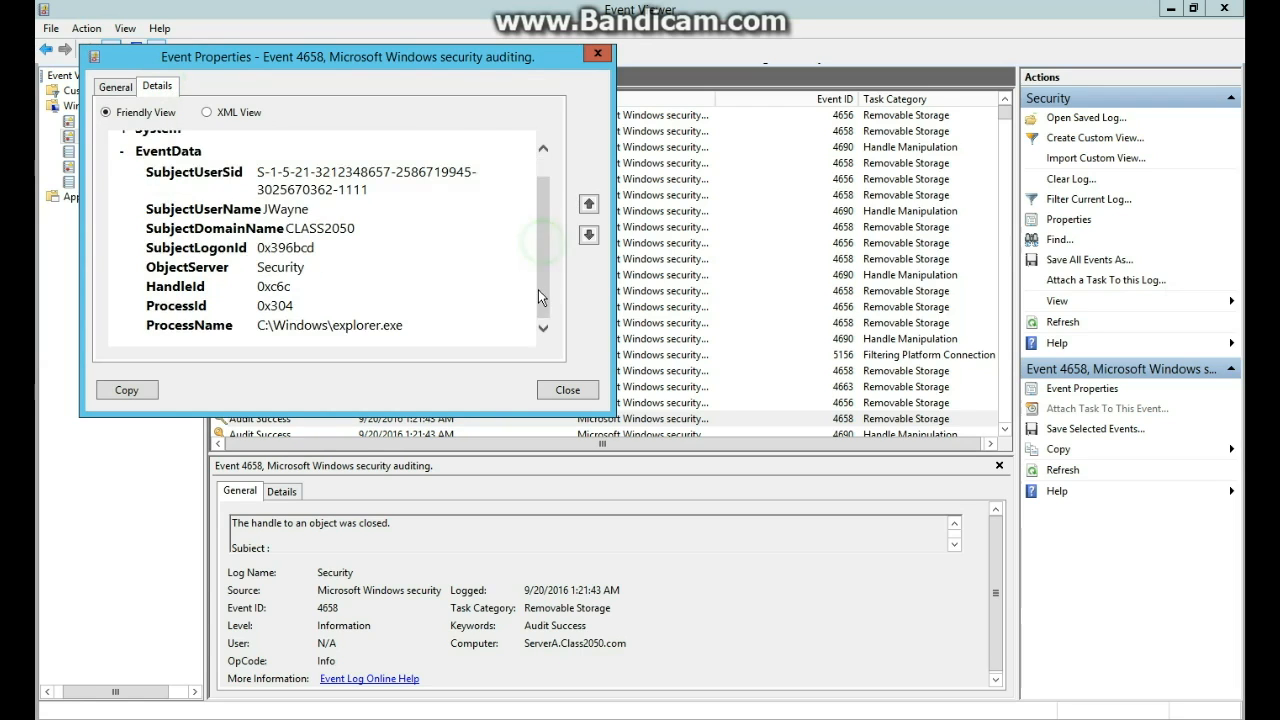
left_click(589, 205)
left_click_drag(352, 333, 260, 332)
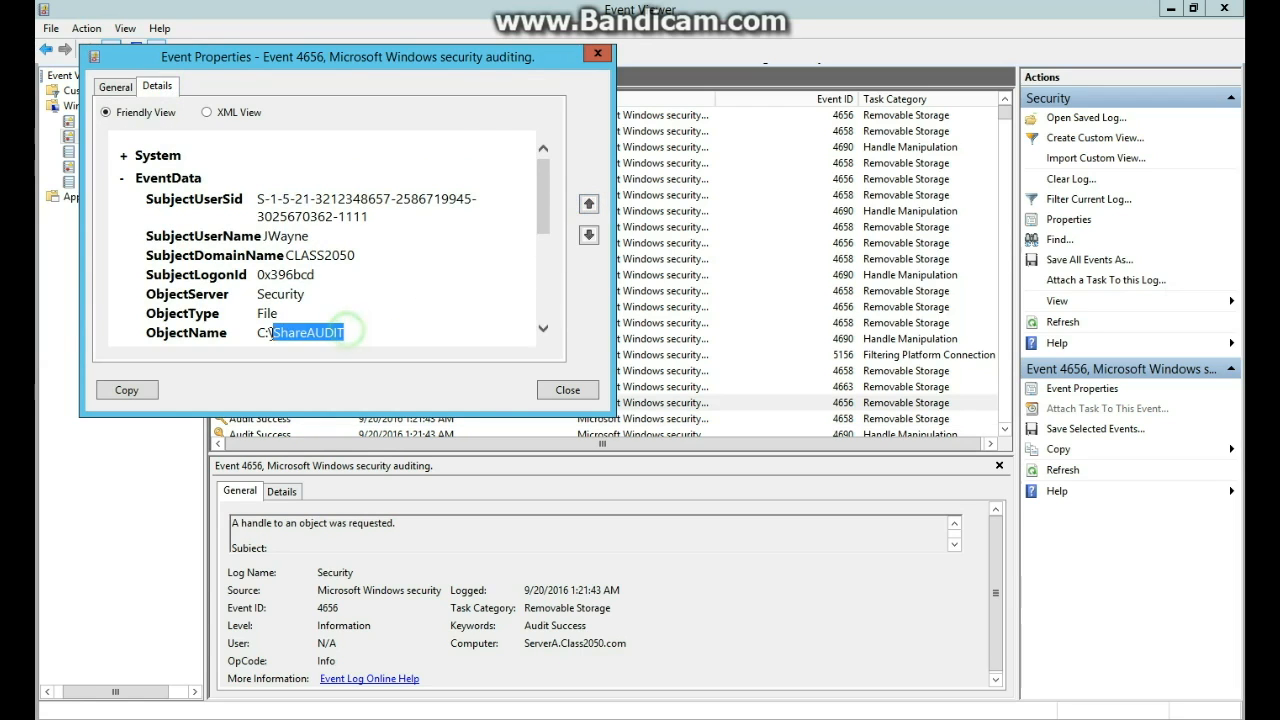
left_click(260, 332)
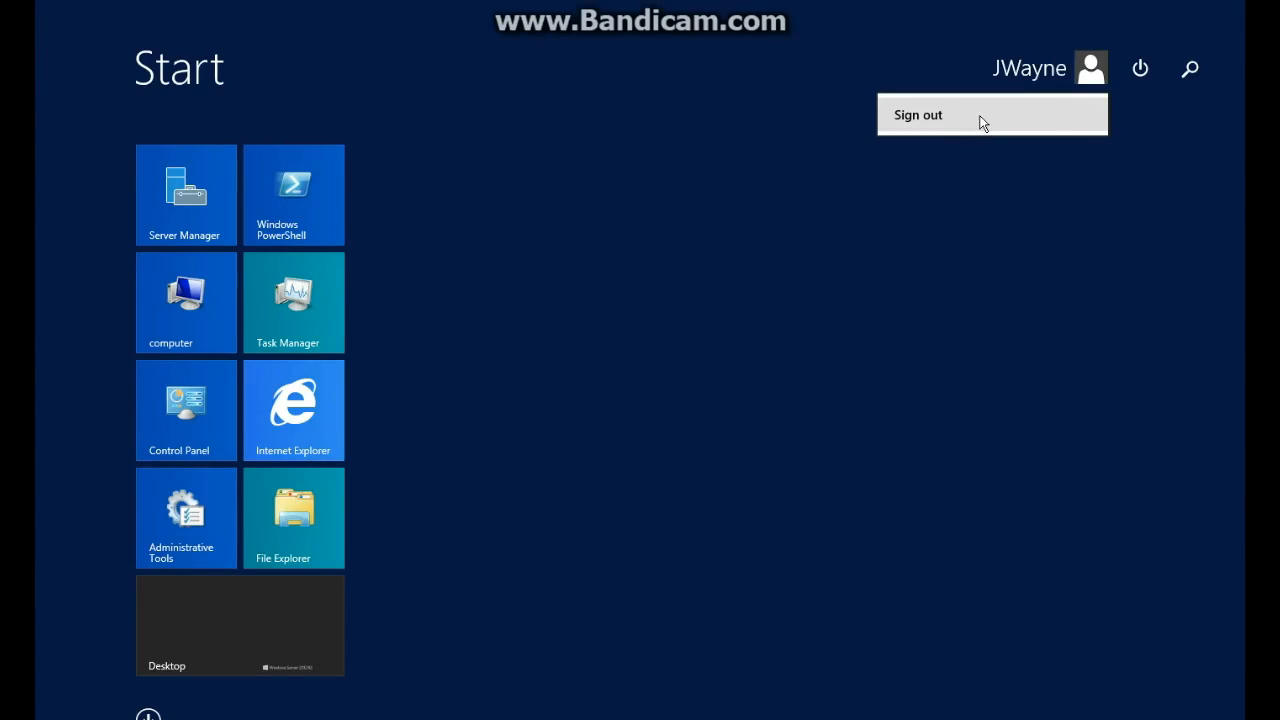
Sign out and sign in as the second domain user with their password.
left_click(961, 117)
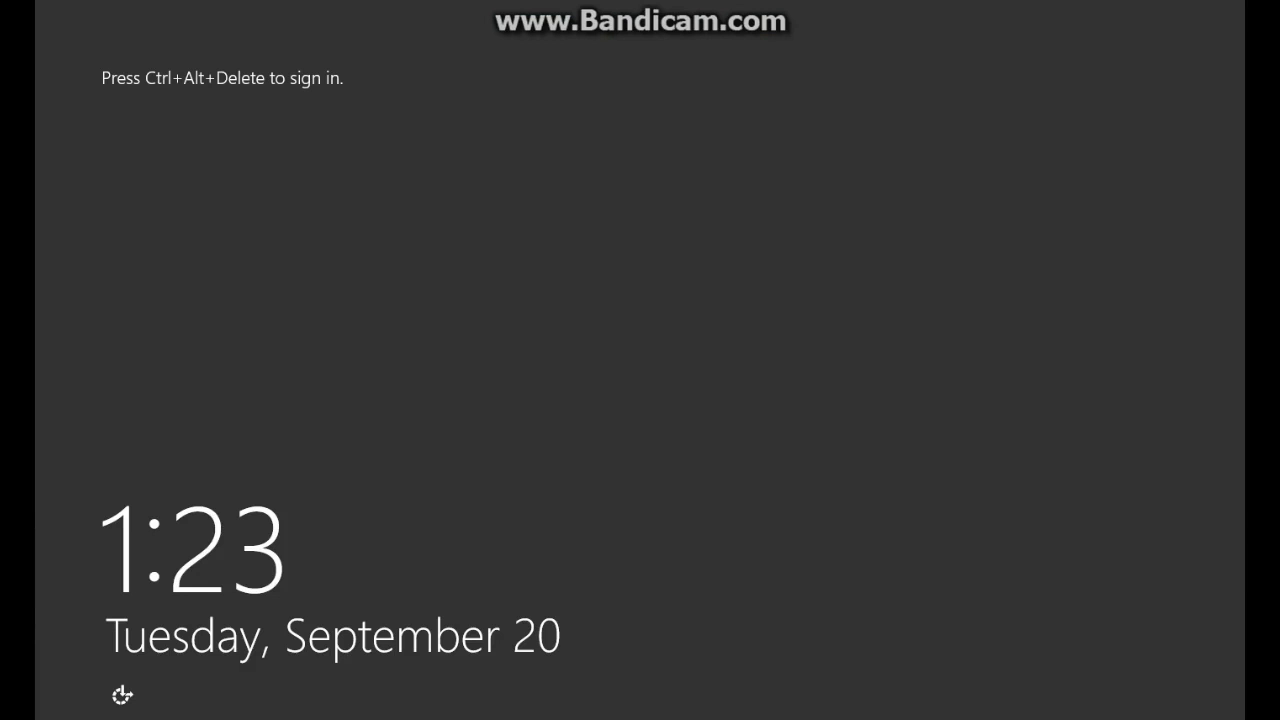
key("ctrl+alt+Delete")
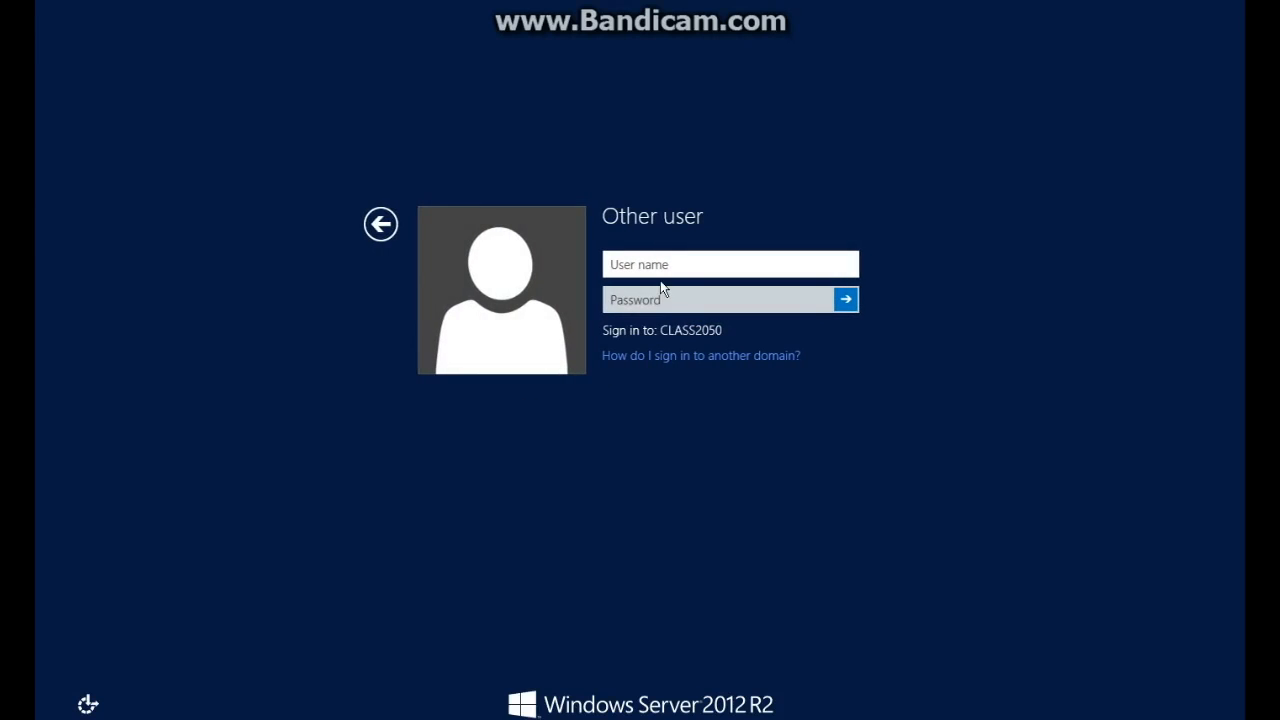
type("BSmith")
key("Tab")
type("P")
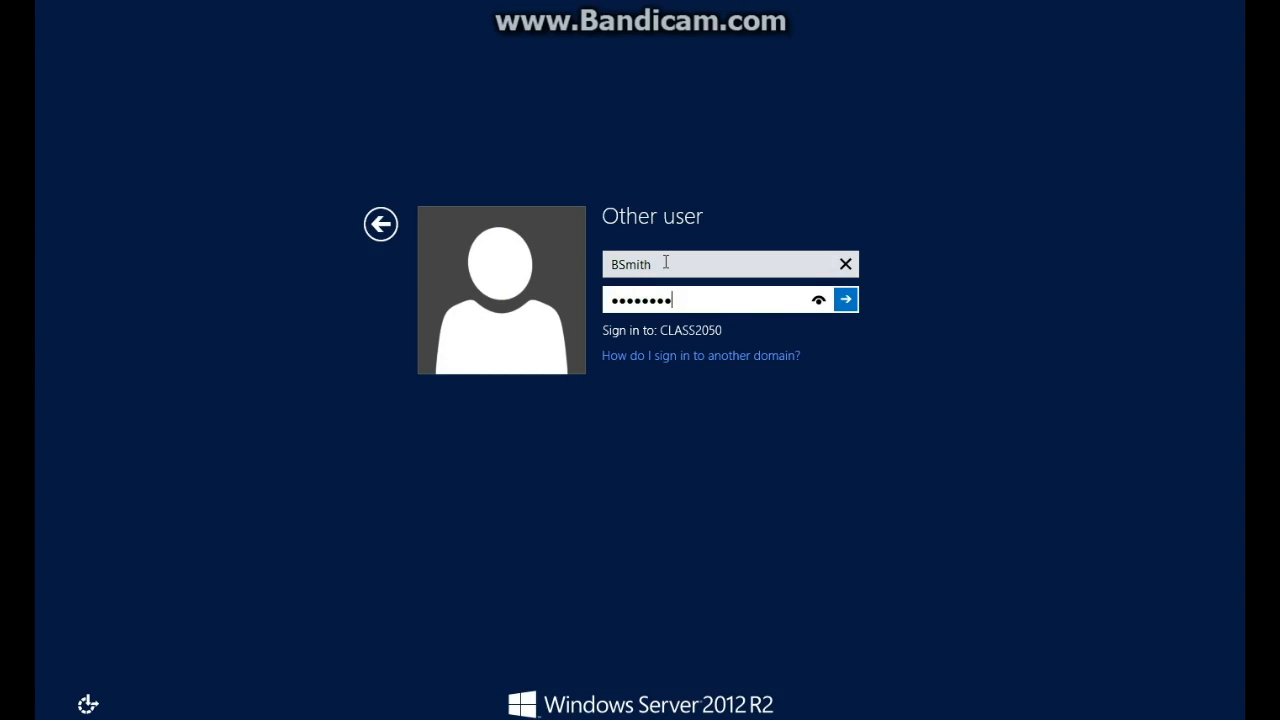
key("Return")
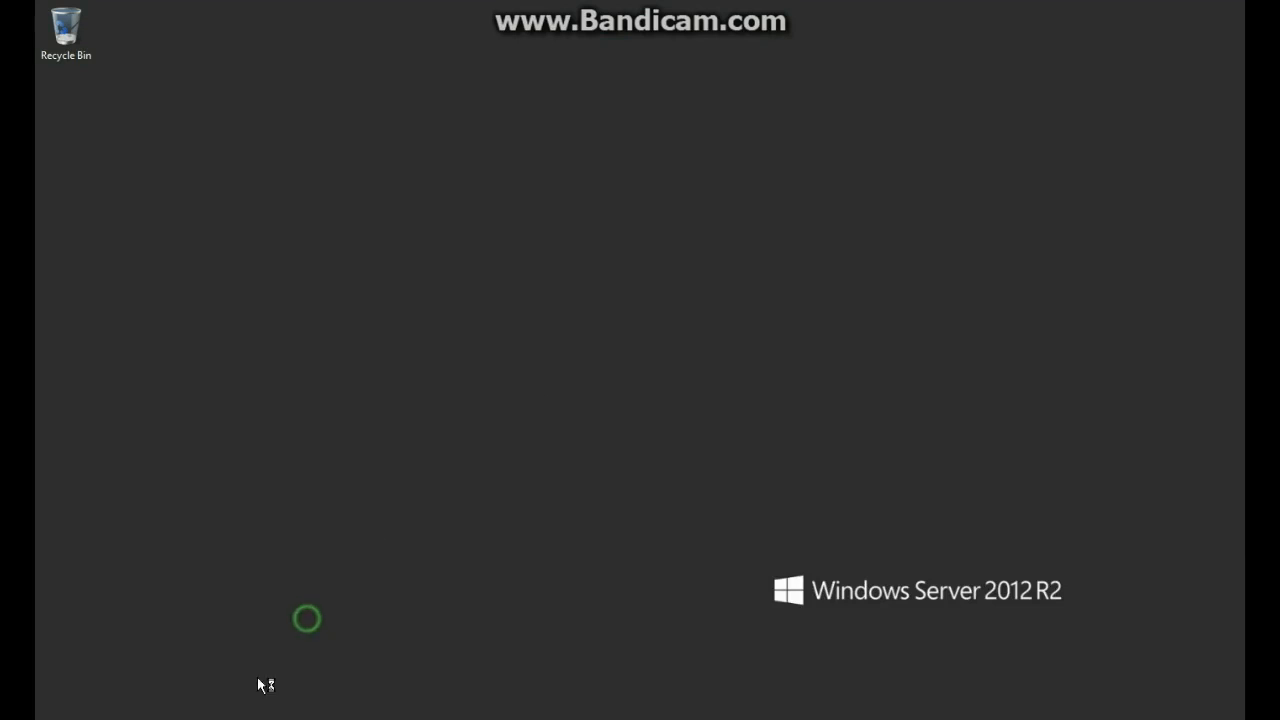
Open 444 from C:\ShareAUDIT in Notepad, add 'ffff' and save the changes.
left_click(228, 718)
double_click(502, 420)
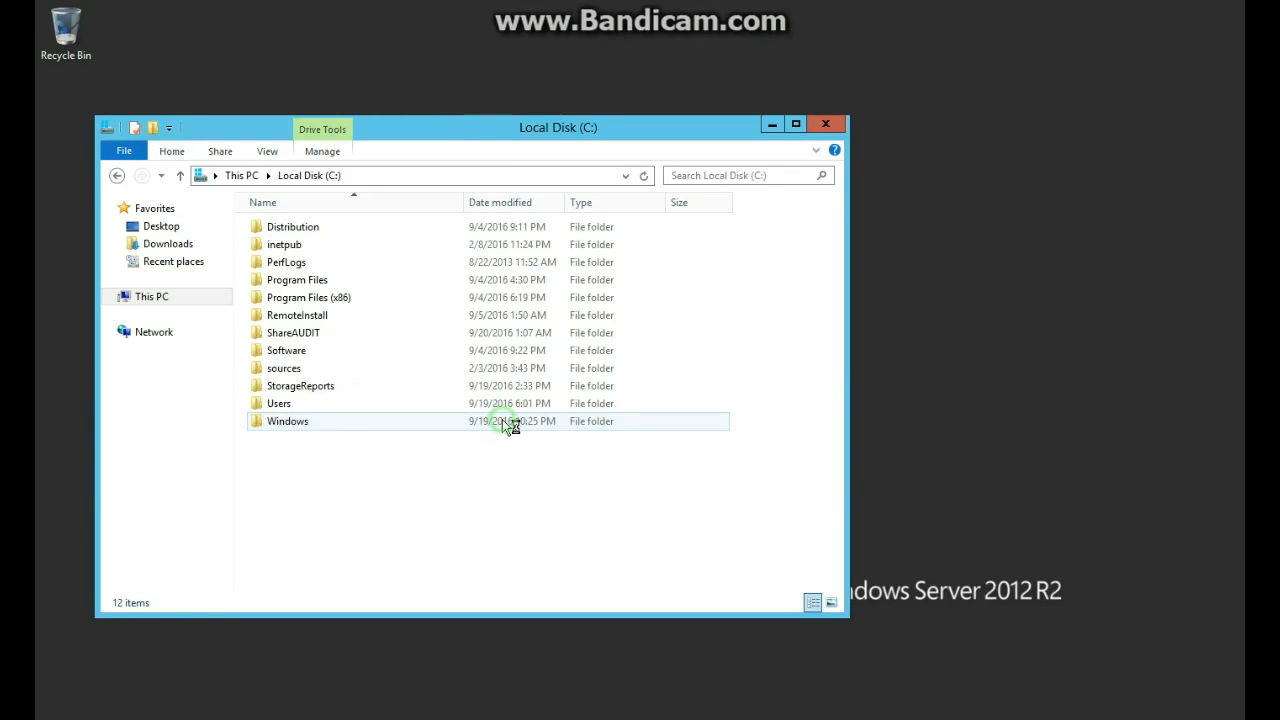
double_click(311, 333)
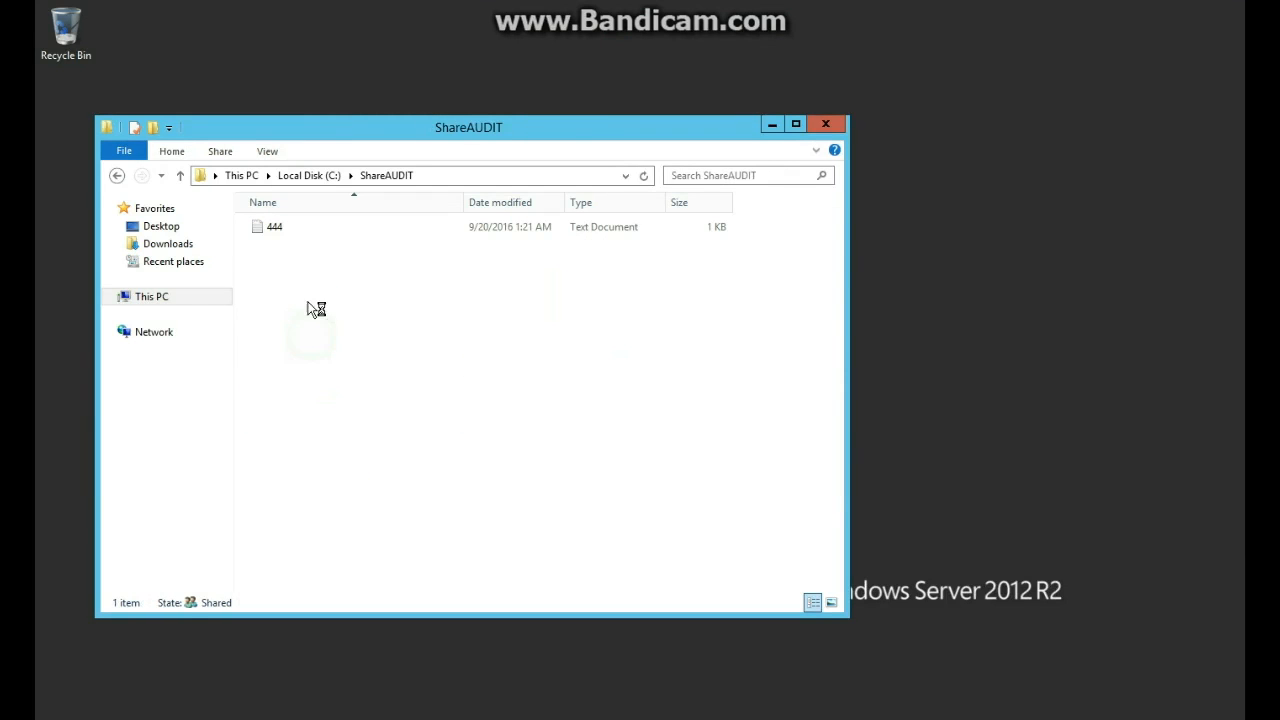
right_click(291, 230)
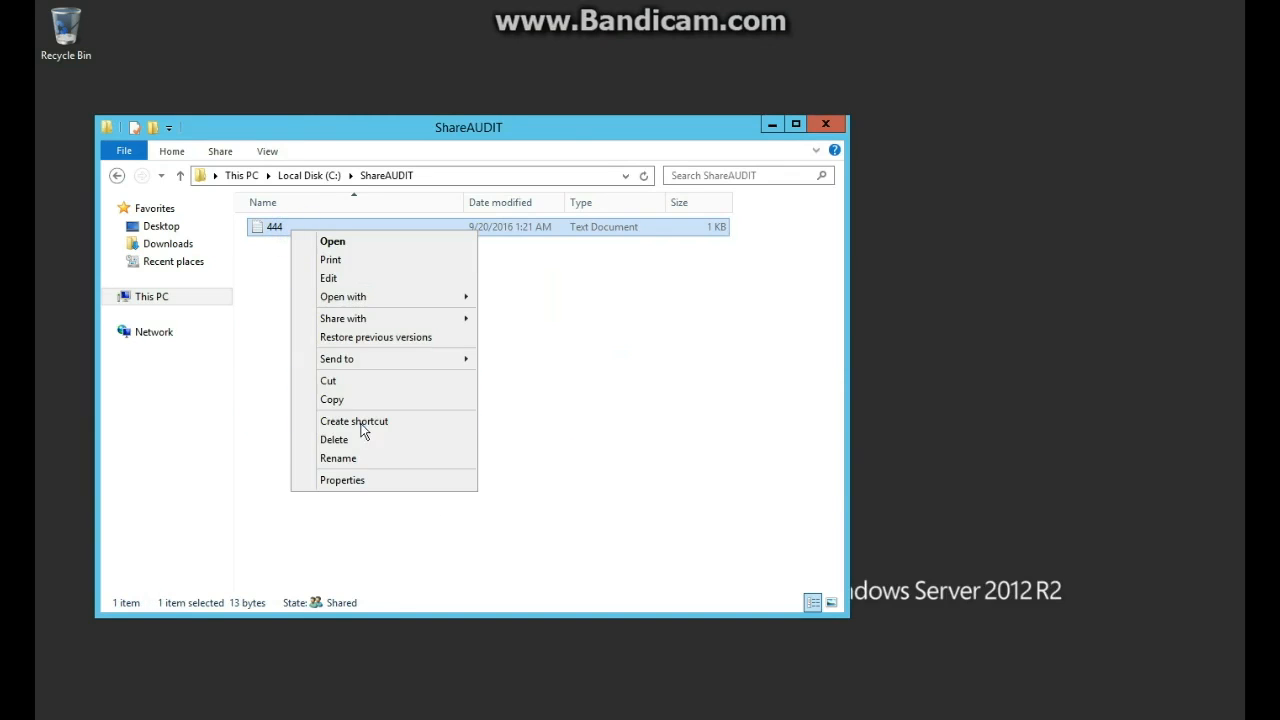
left_click(326, 241)
type("ffffffwaaaaafv")
left_click(423, 207)
type("fffffwaaaaafvf")
left_click(712, 109)
left_click(589, 378)
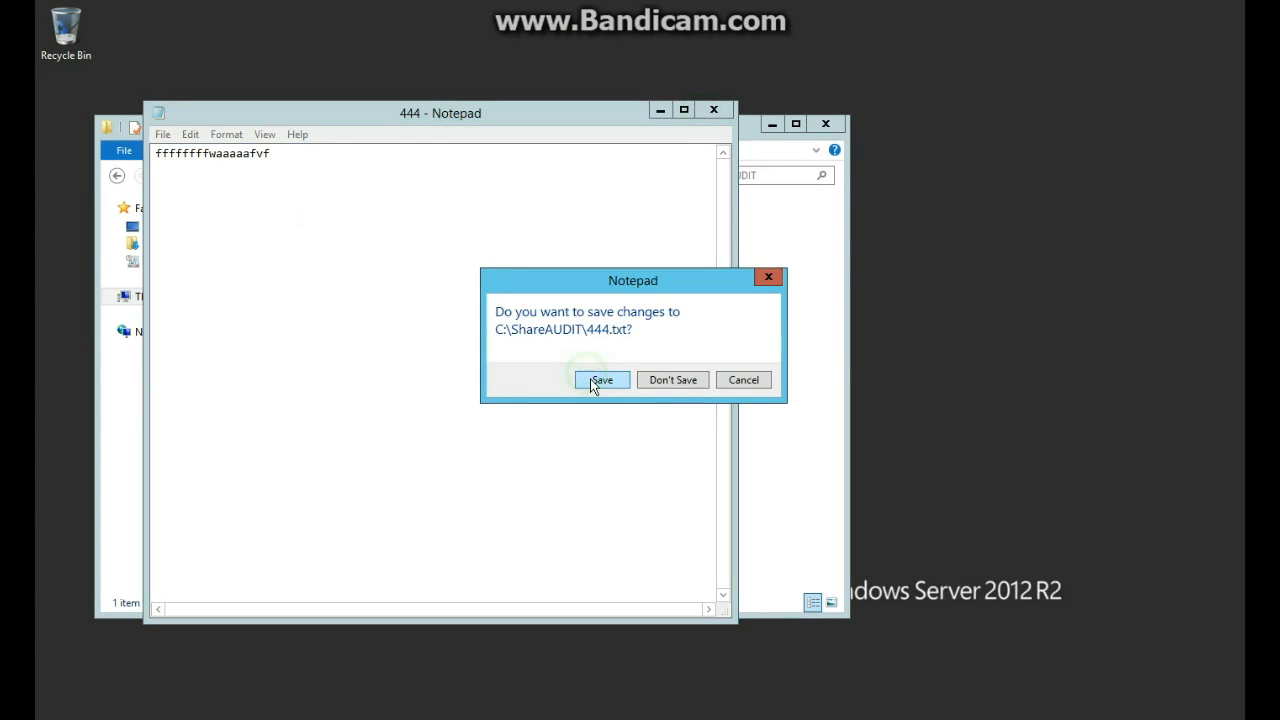
left_click(600, 380)
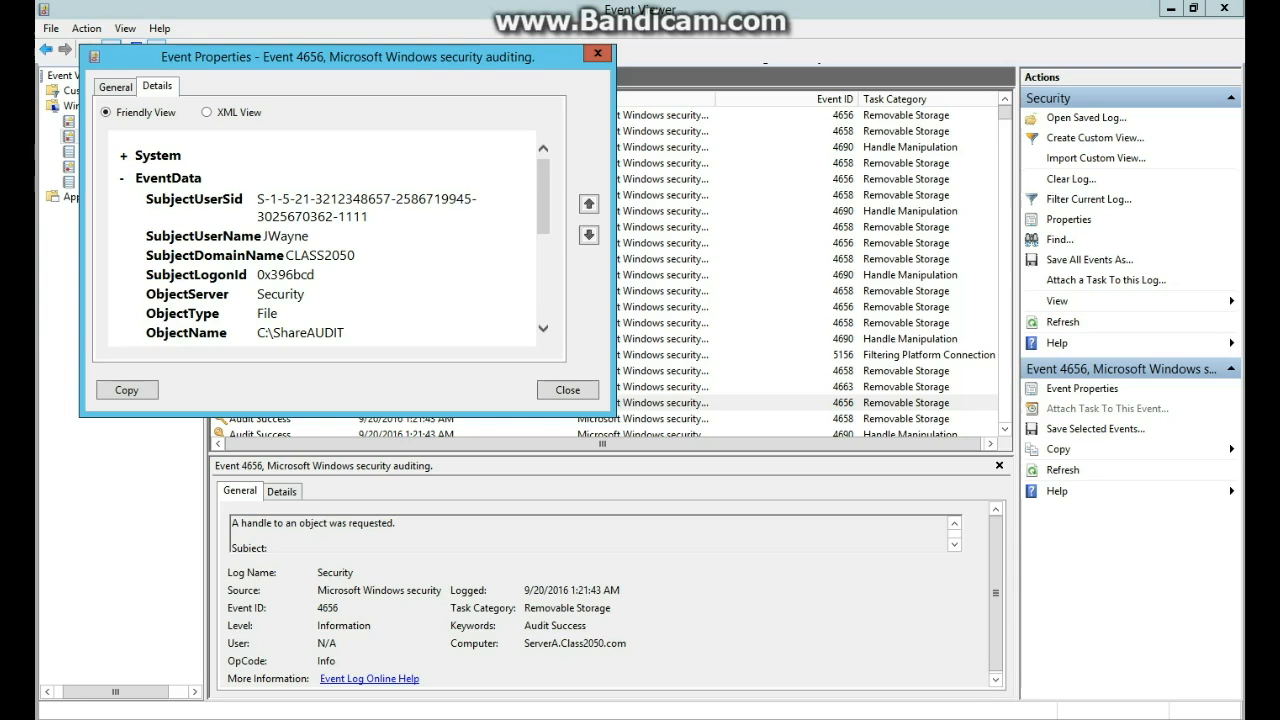
Refresh the Security log and step from the newest event to the next 4658 event.
left_click(580, 391)
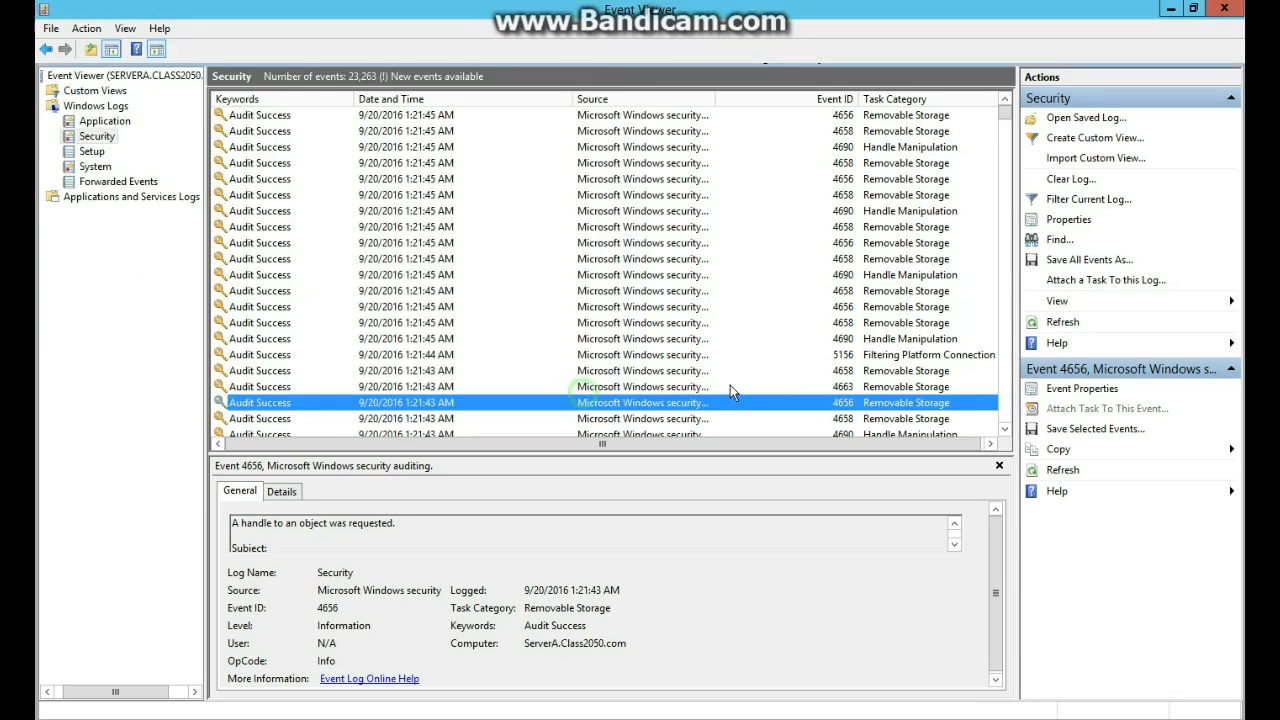
left_click(1066, 470)
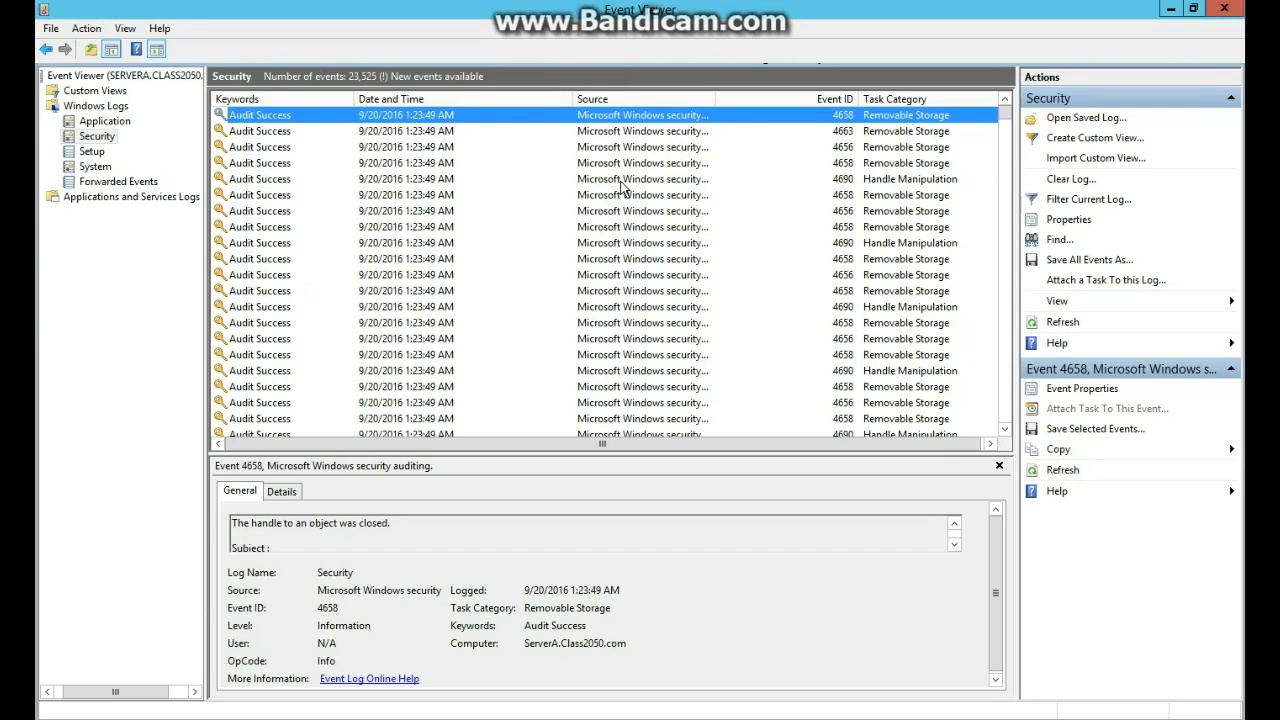
left_click(607, 122)
double_click(607, 122)
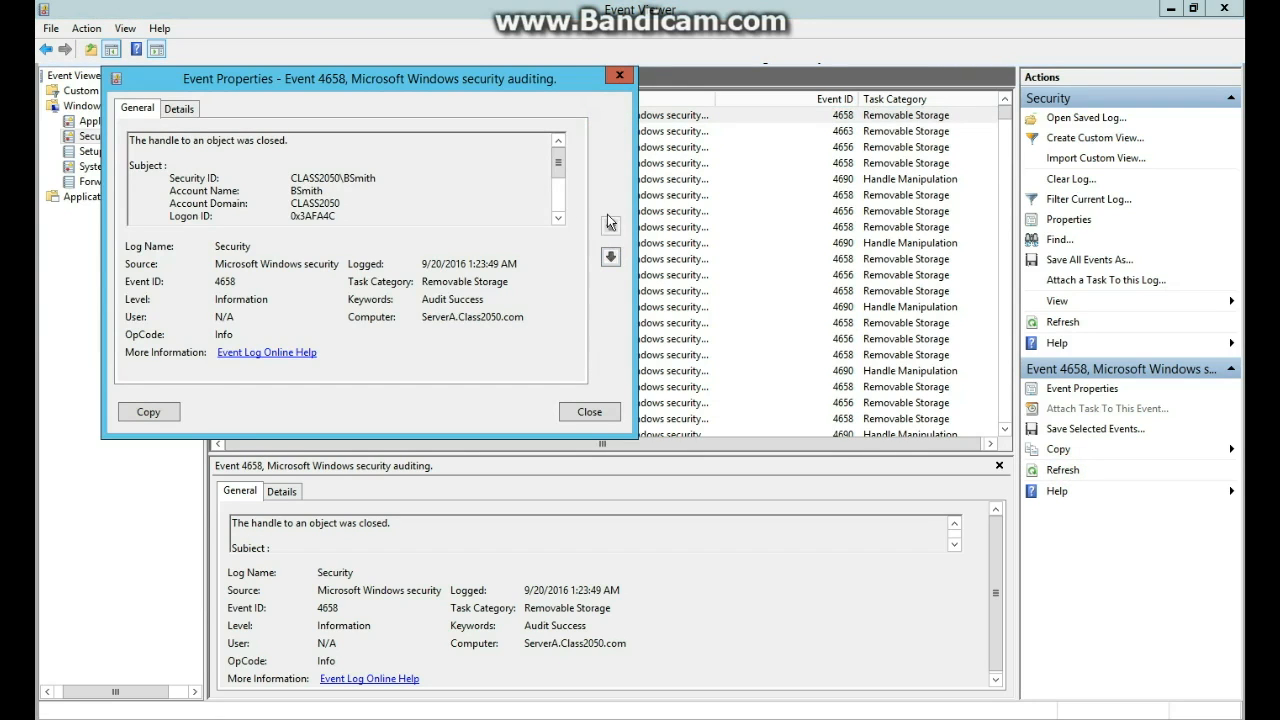
left_click(611, 258)
left_click(611, 258)
left_click(611, 258)
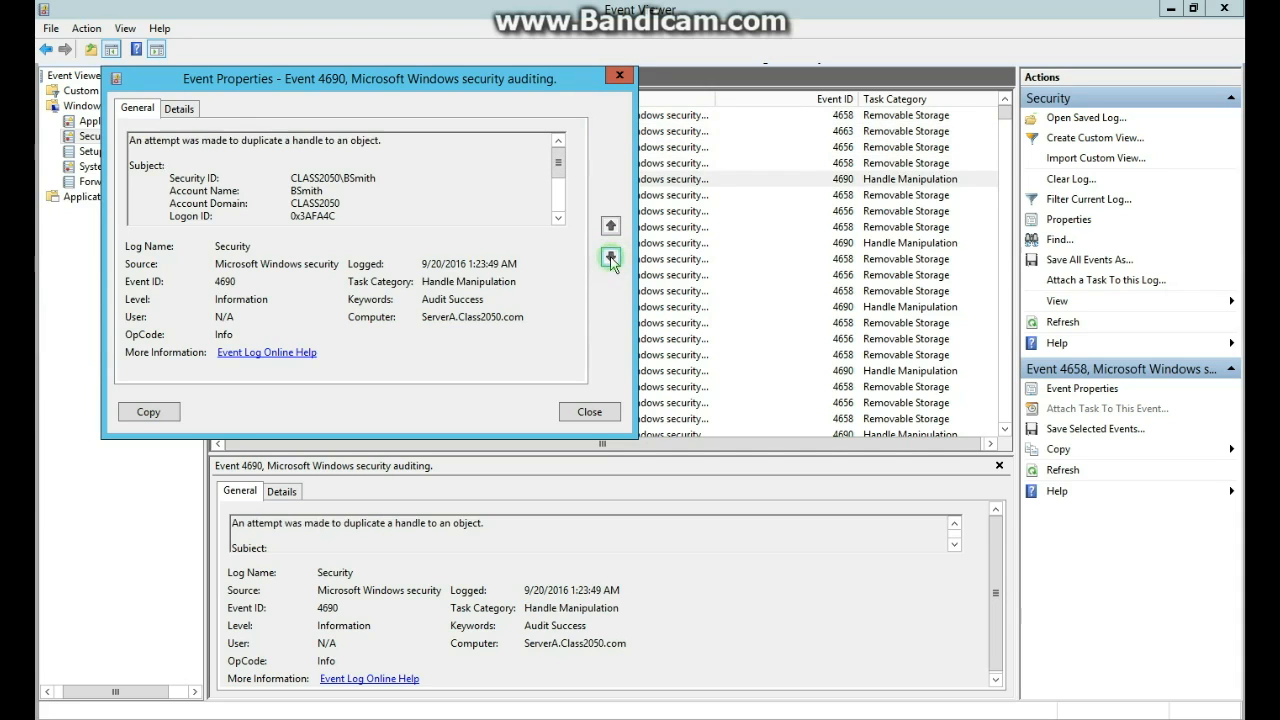
left_click(611, 258)
left_click(611, 258)
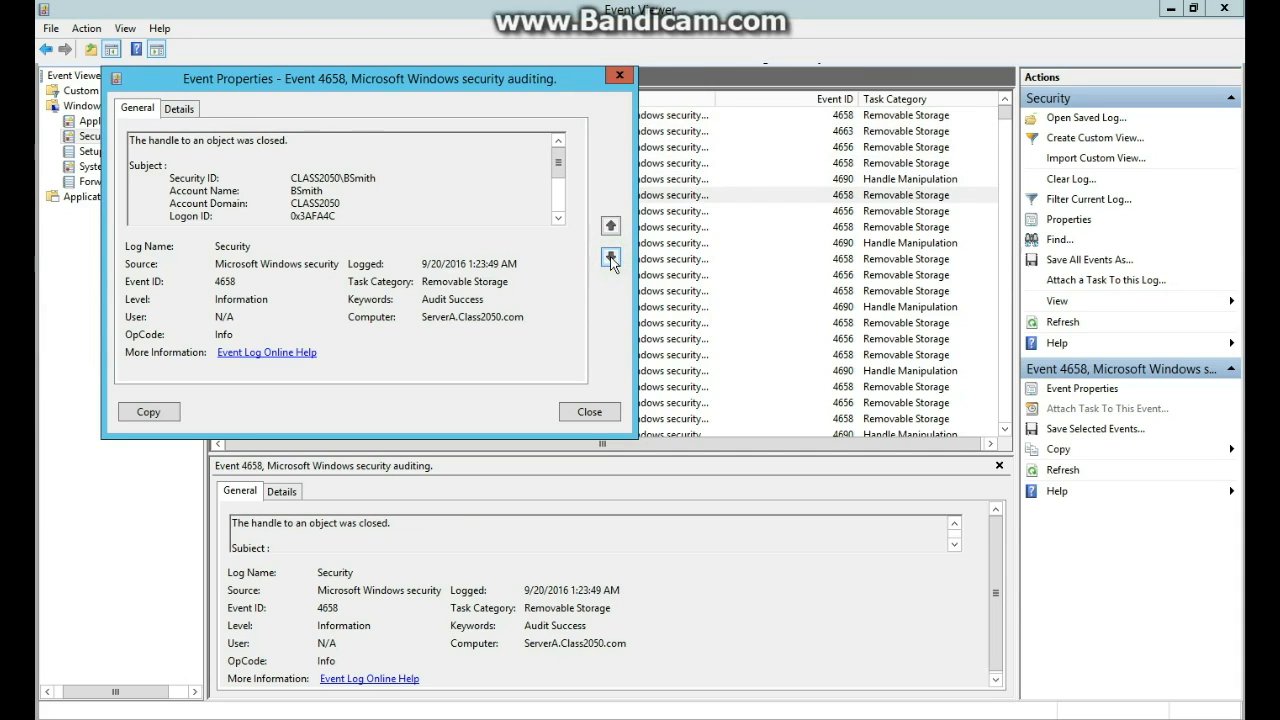
Check the account name, then event 4656's C:\ShareAUDIT object name in Details.
left_click(179, 108)
double_click(290, 258)
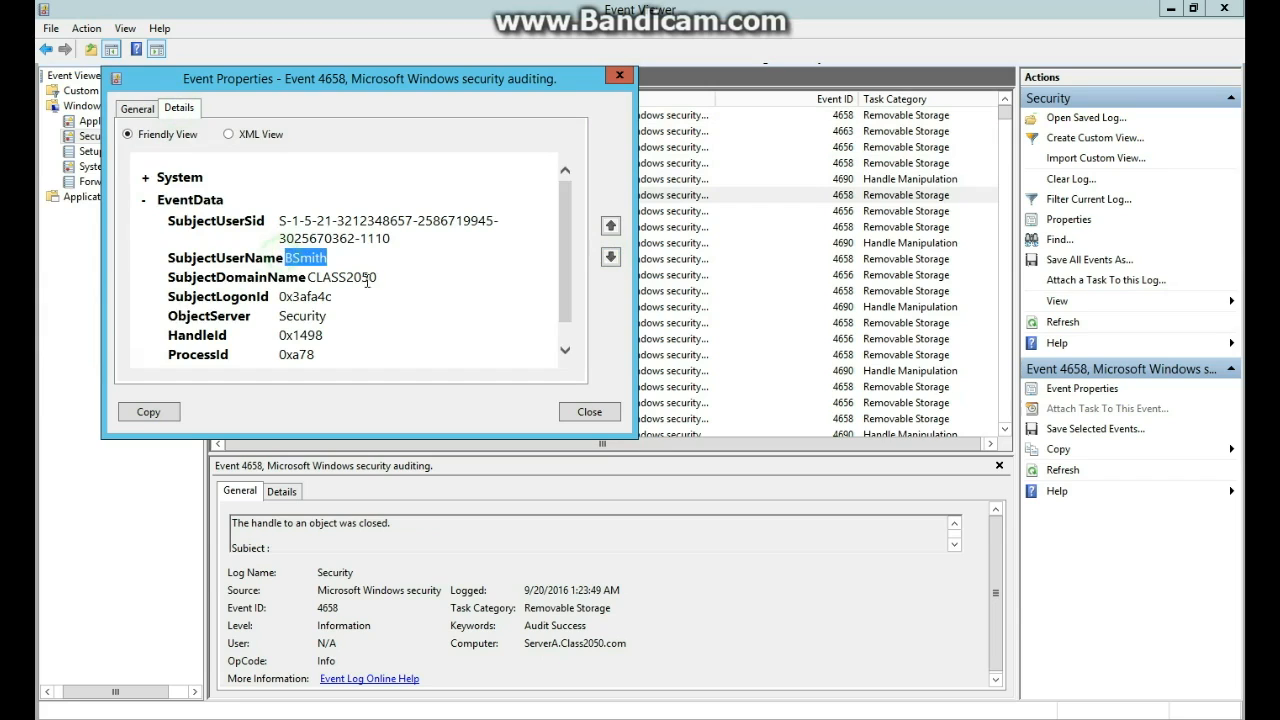
left_click(611, 258)
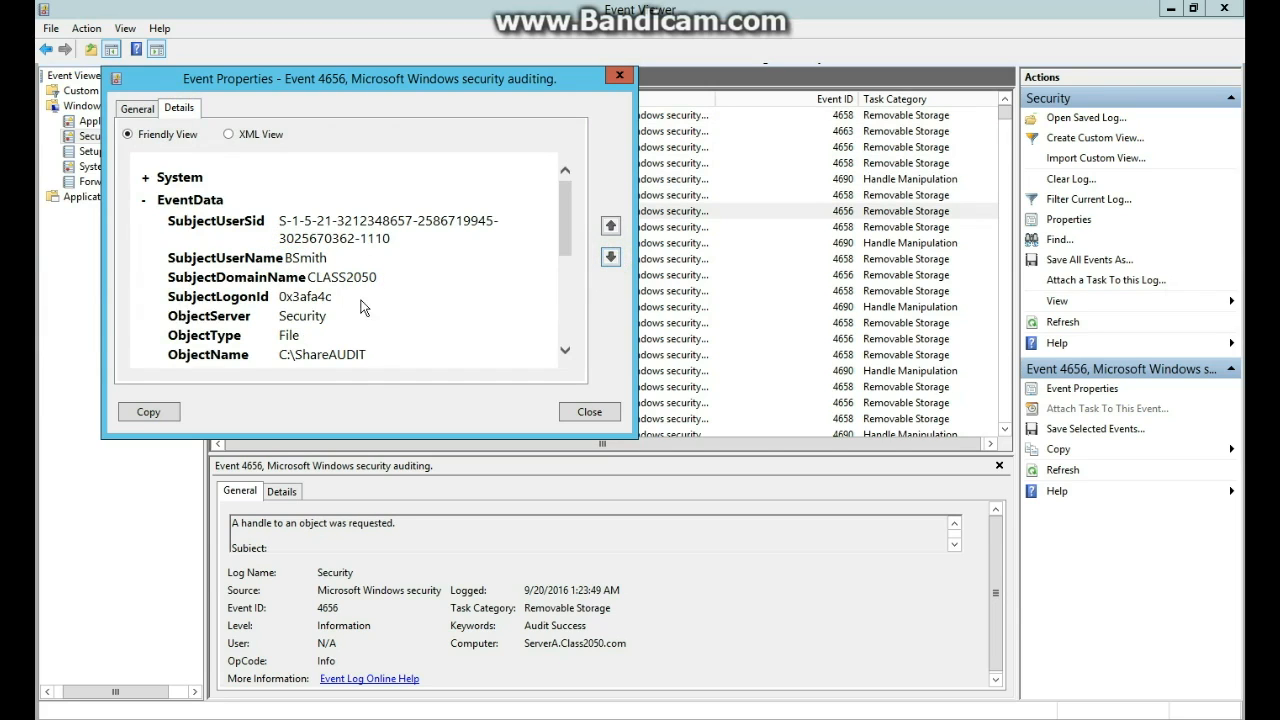
left_click_drag(285, 354, 377, 352)
left_click(377, 356)
left_click(590, 411)
Open event 4690's properties, then close it and Event Viewer.
left_click(878, 244)
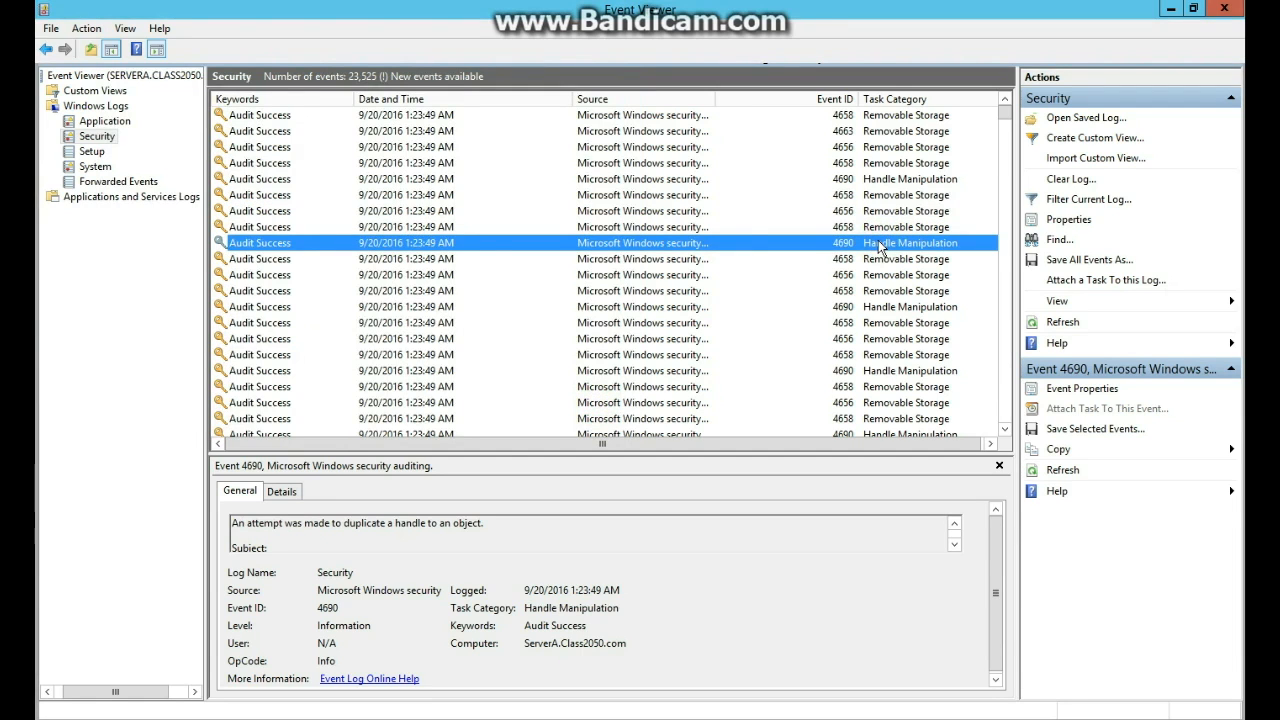
right_click(880, 247)
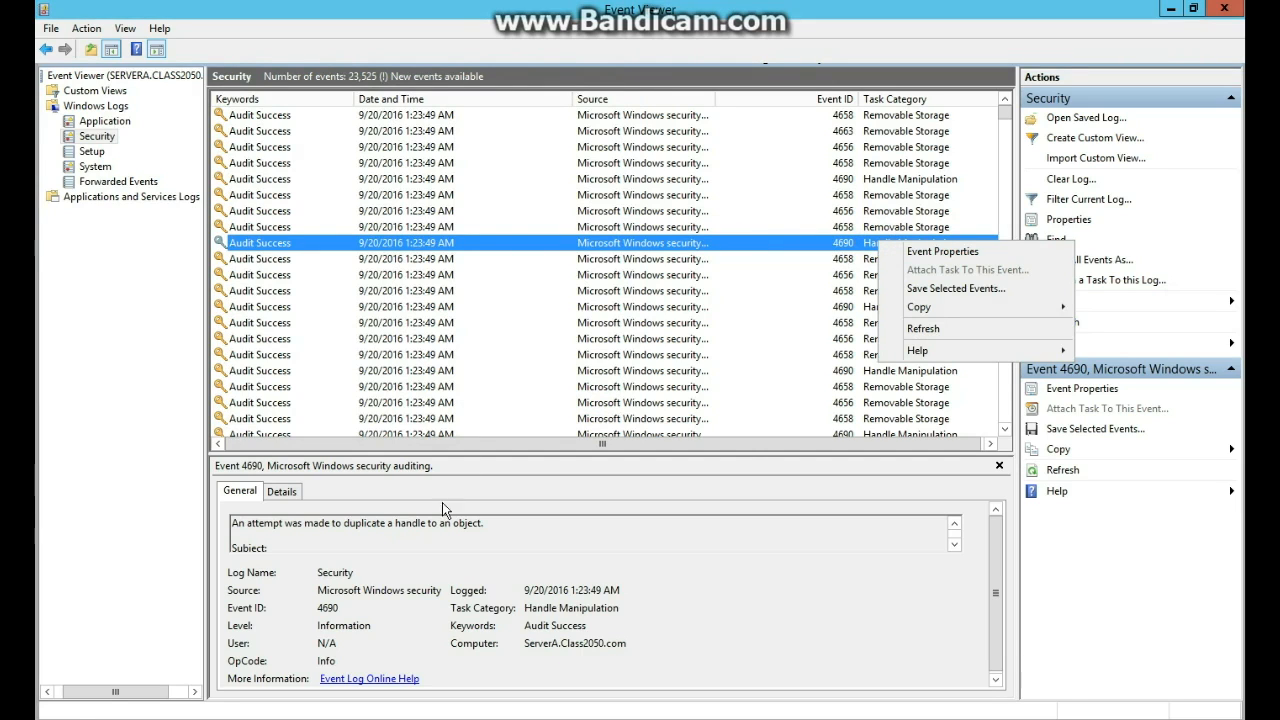
left_click(770, 256)
left_click(790, 244)
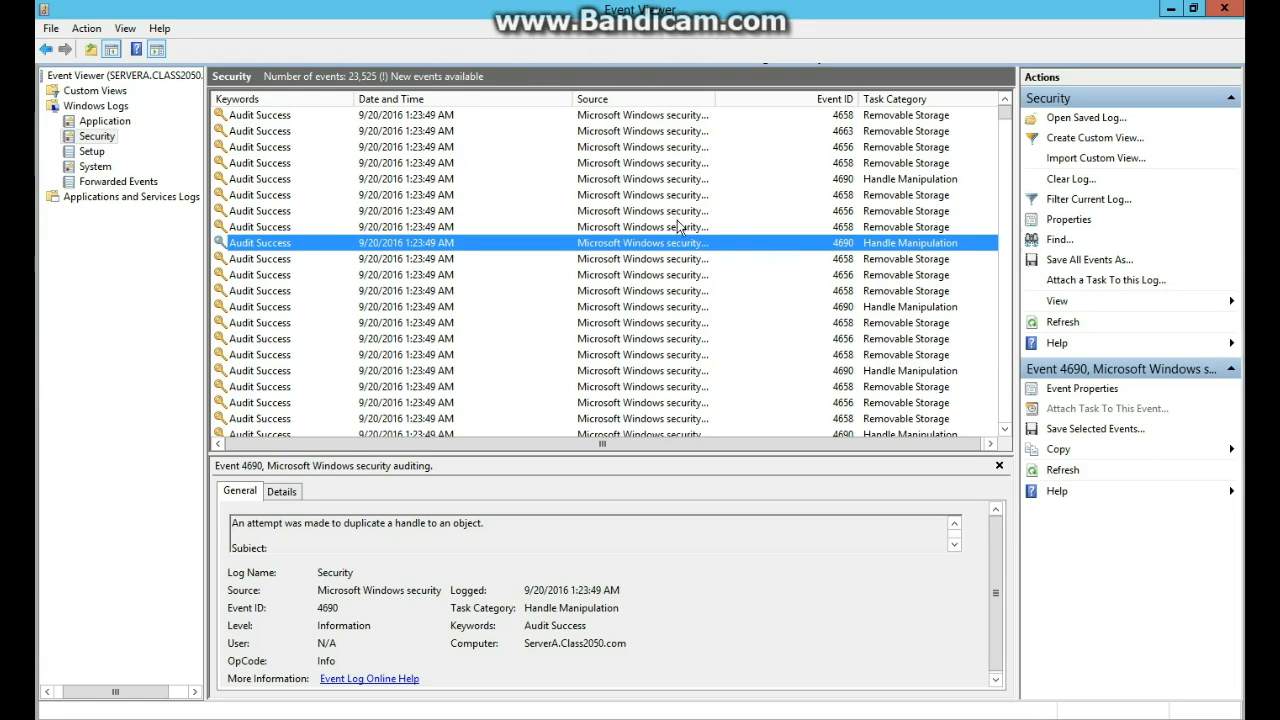
double_click(870, 180)
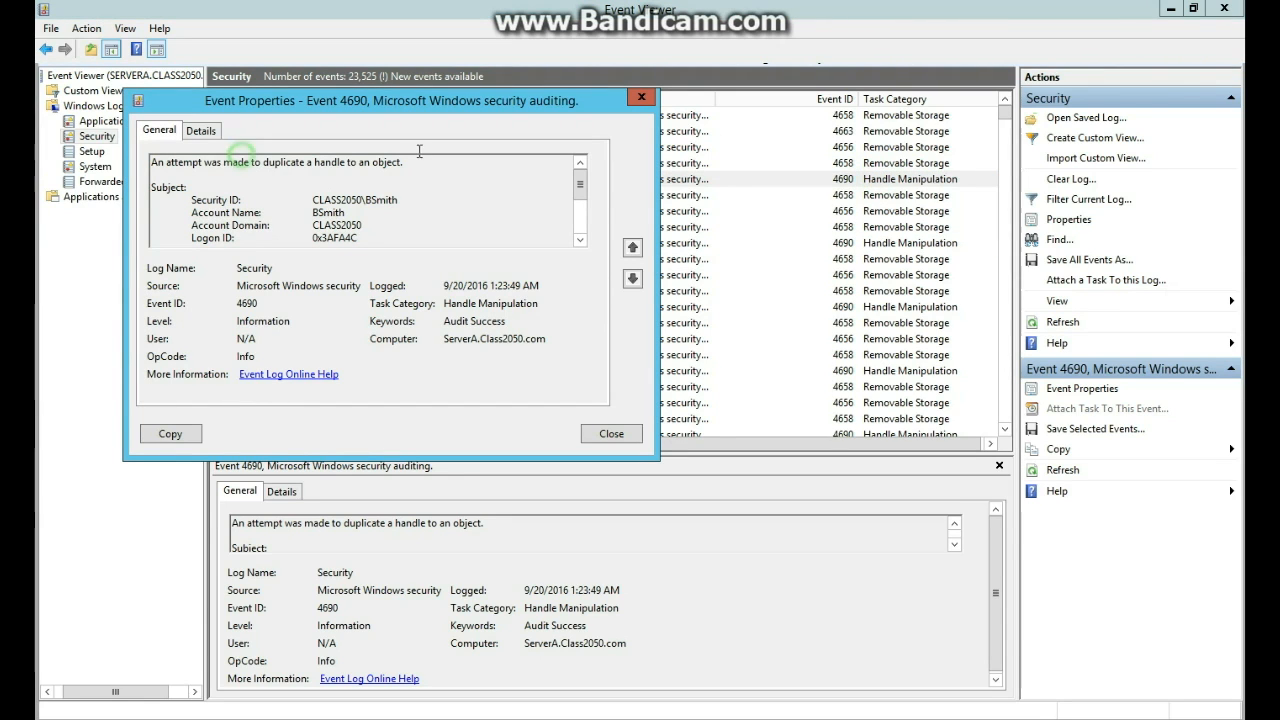
left_click(611, 433)
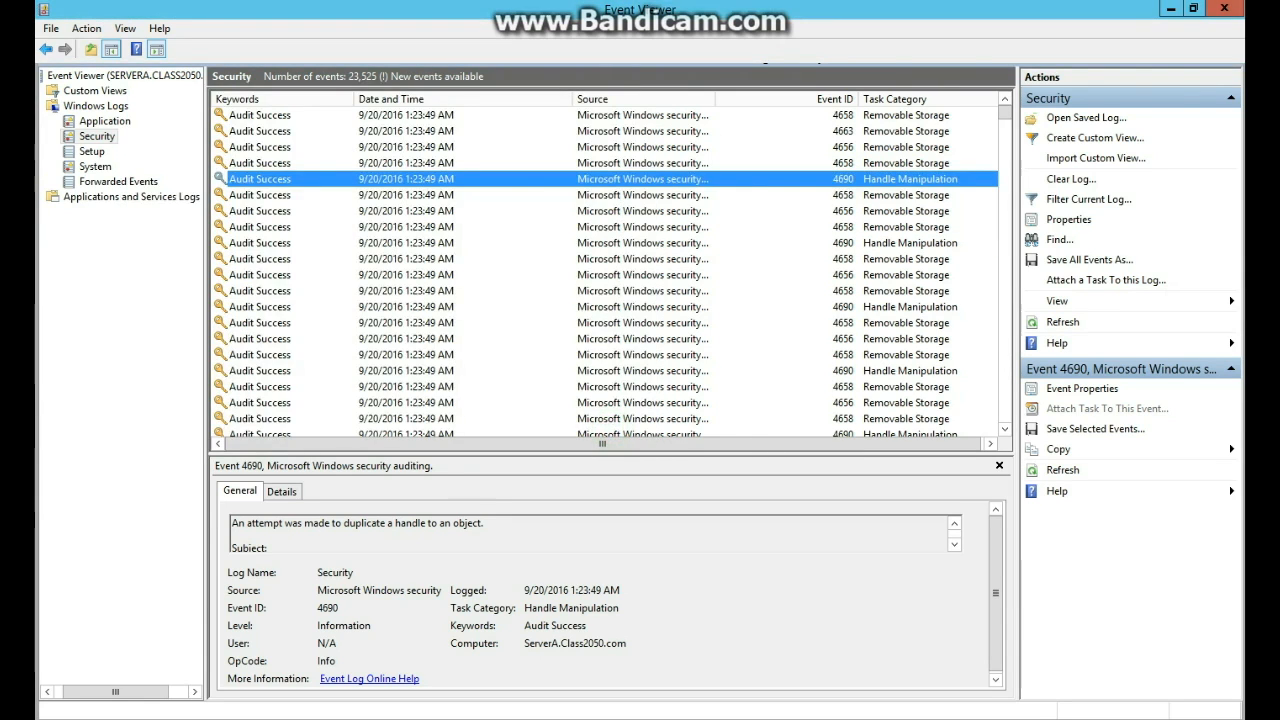
left_click(383, 163)
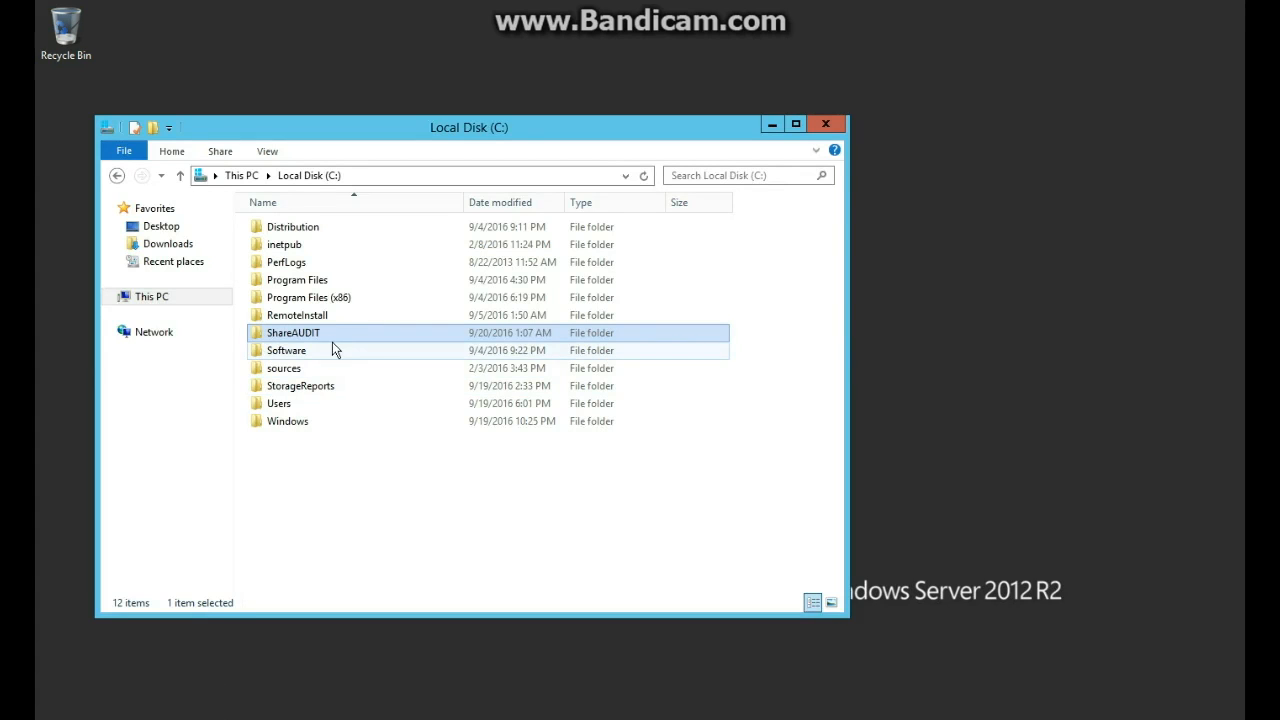
Review ShareAUDIT's Security permissions and Advanced Auditing entries, closing without changes.
right_click(332, 336)
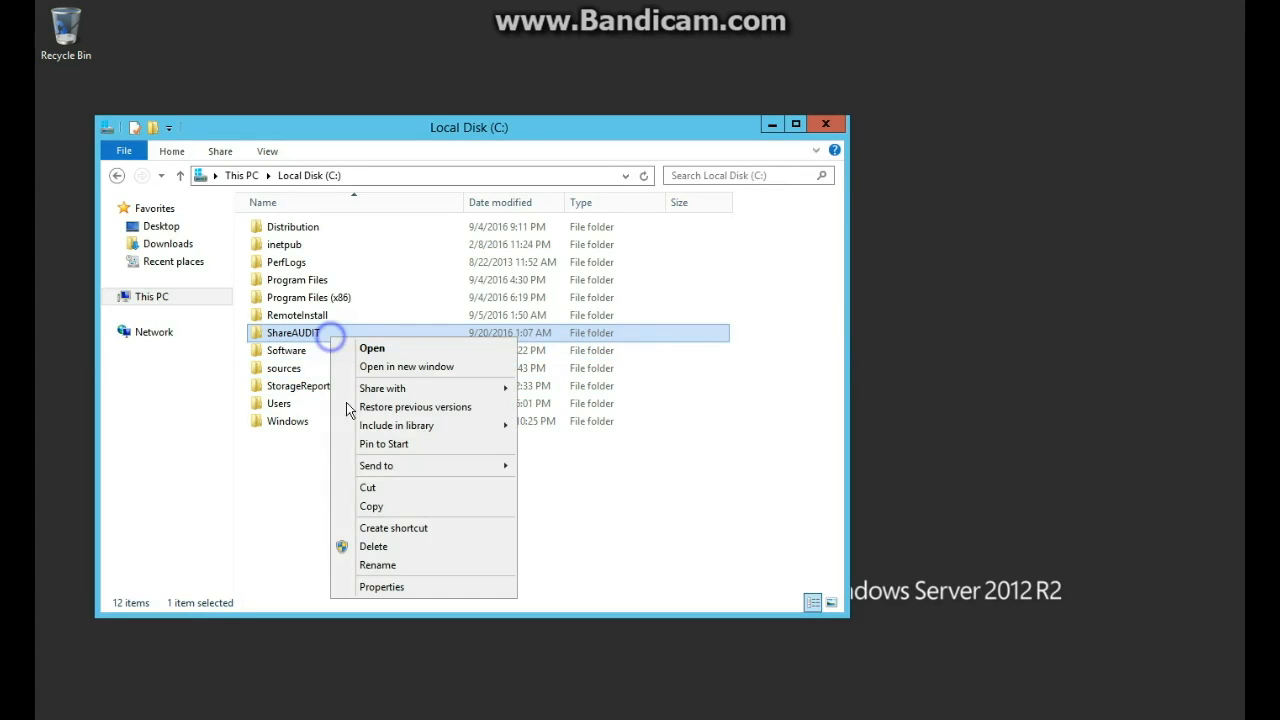
left_click(382, 587)
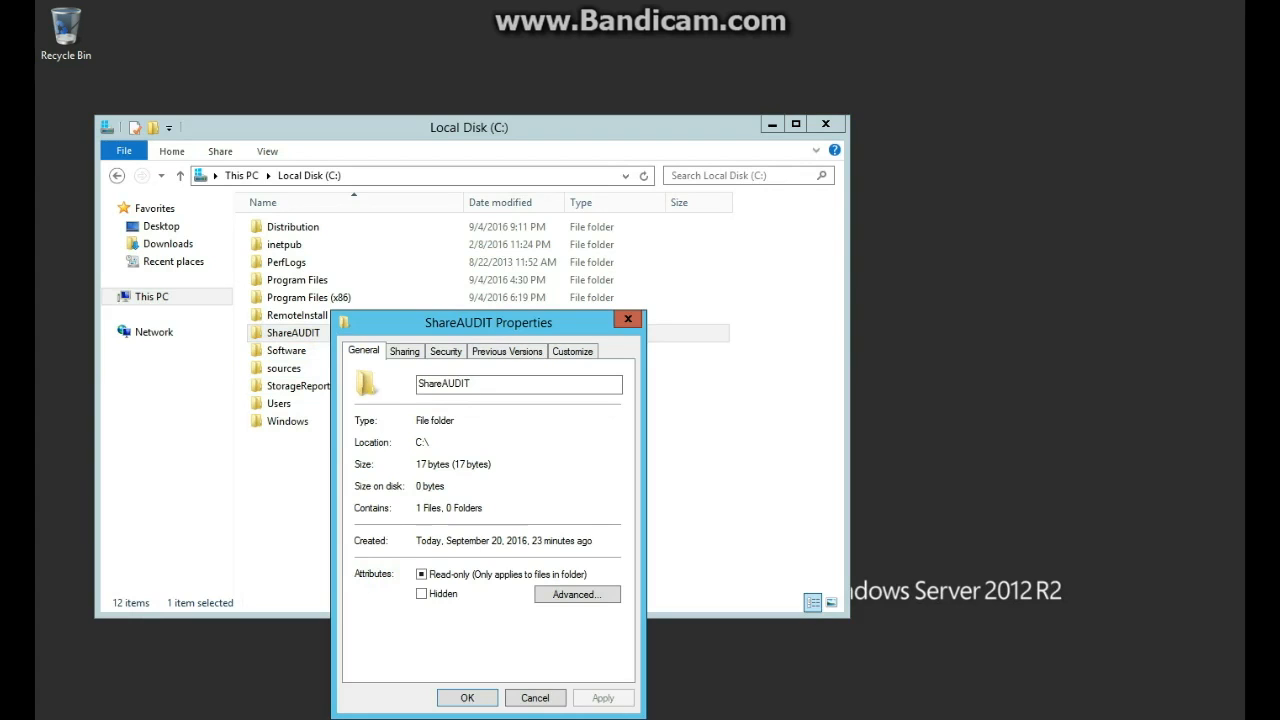
left_click(442, 351)
left_click(585, 637)
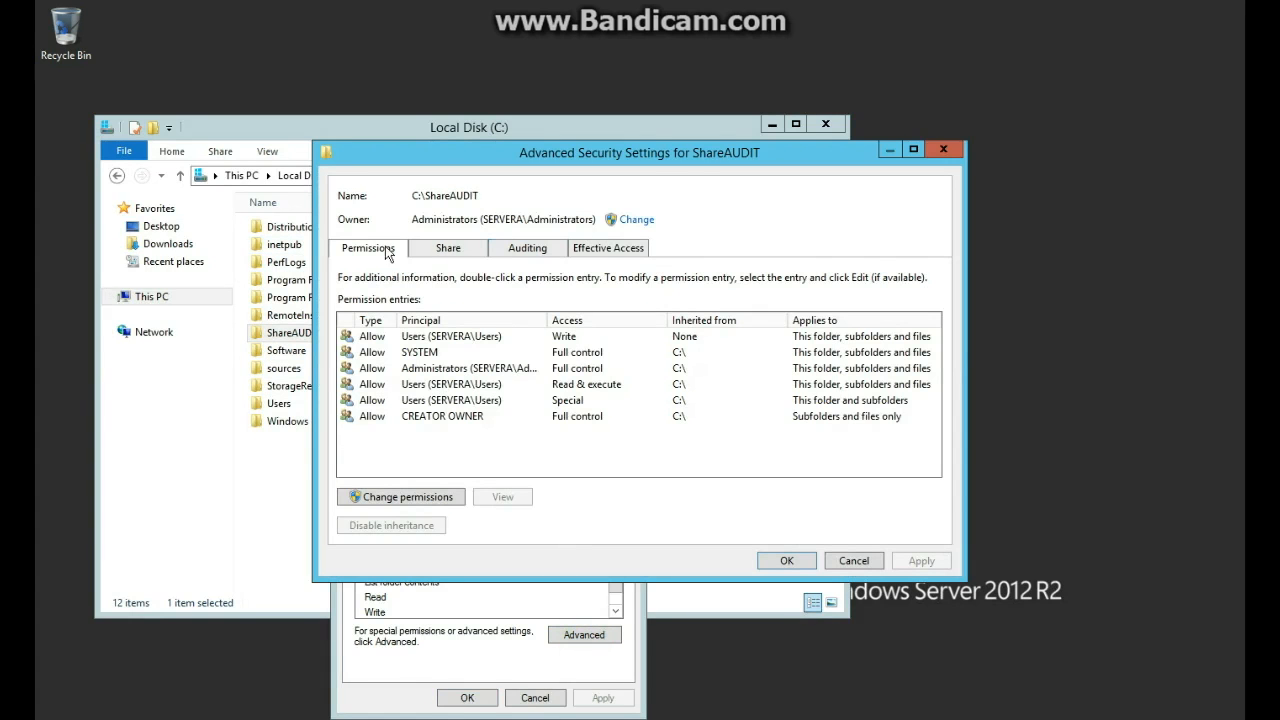
left_click(527, 247)
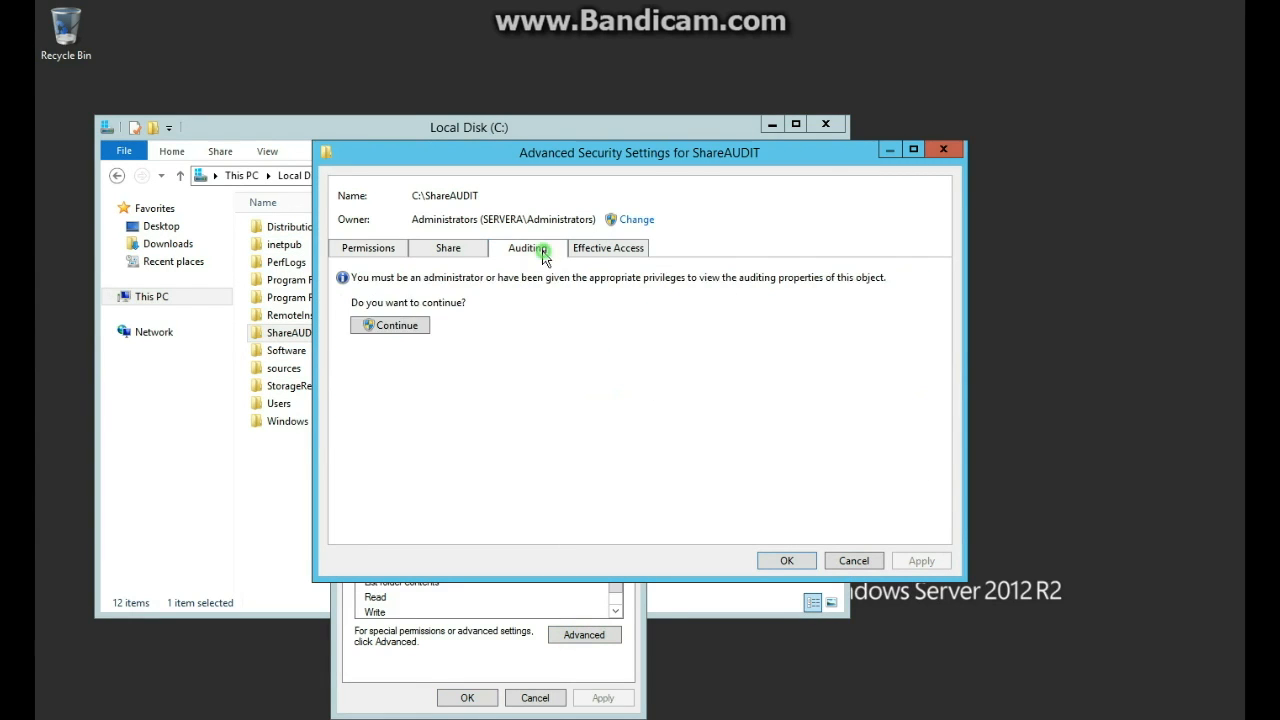
left_click(954, 152)
left_click(625, 320)
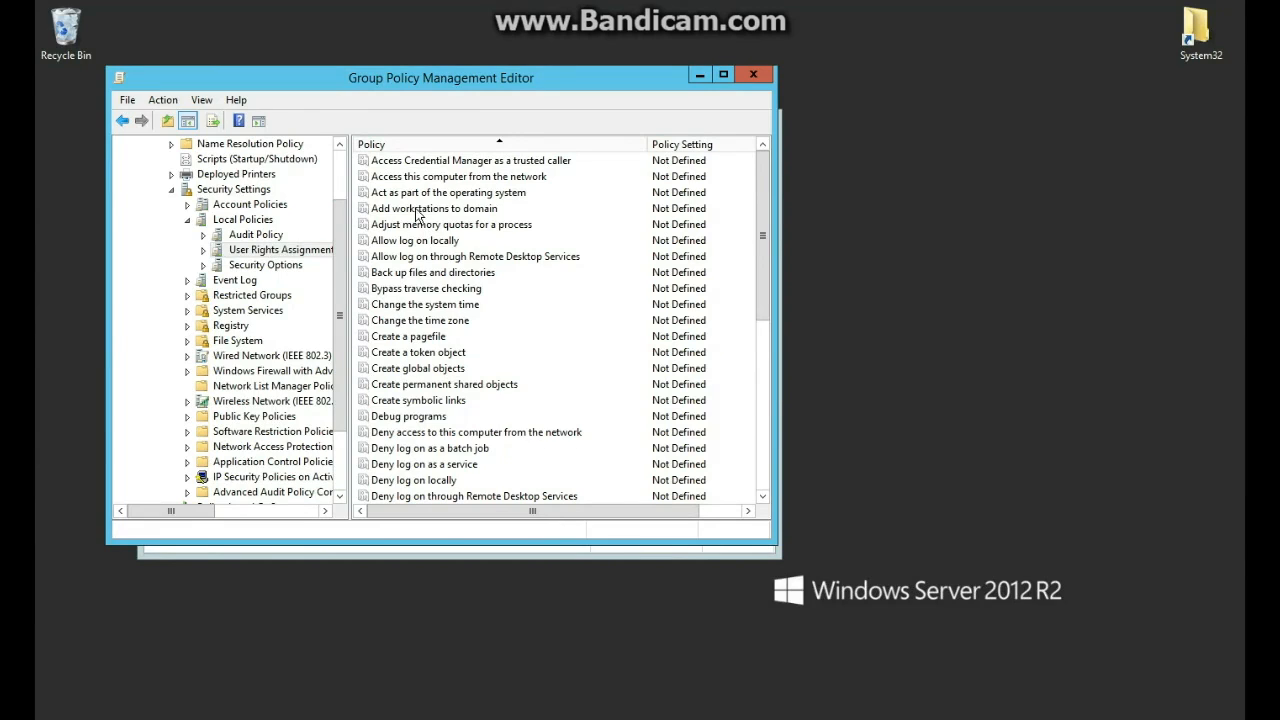
Browse Audit Policy and Security Options, opening then cancelling the global system objects policy.
left_click(248, 220)
left_click(256, 234)
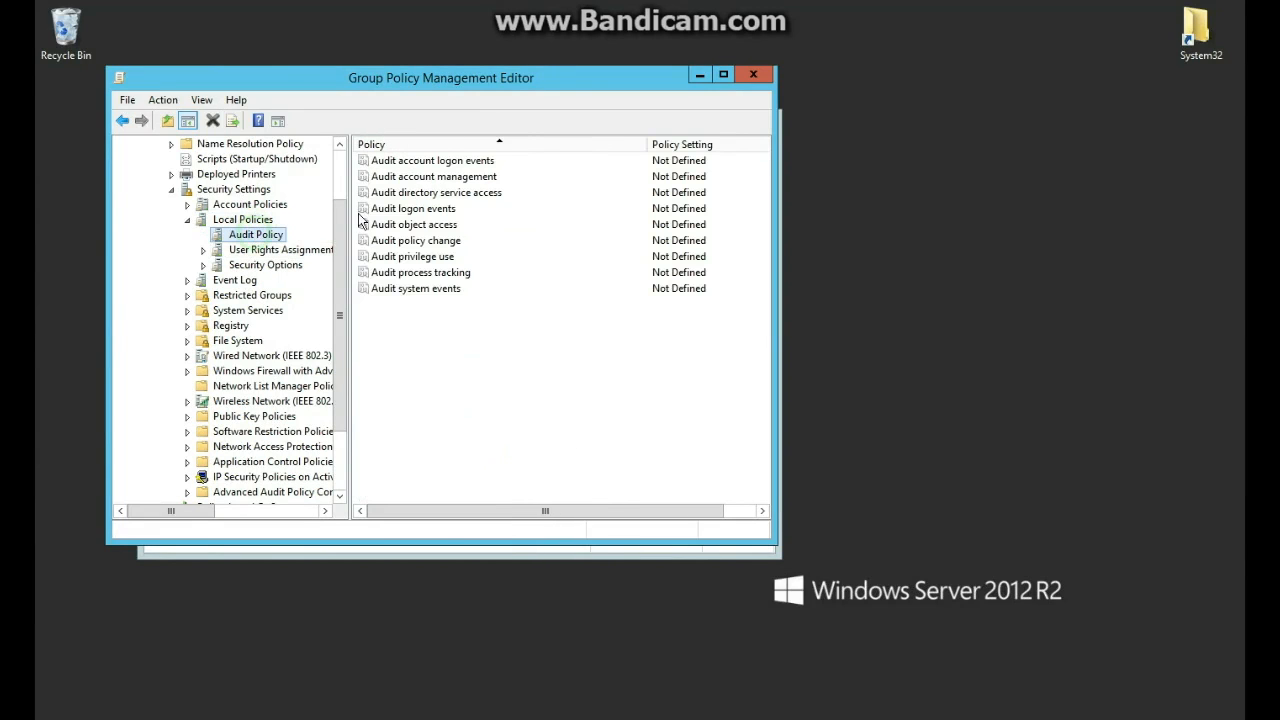
left_click(414, 228)
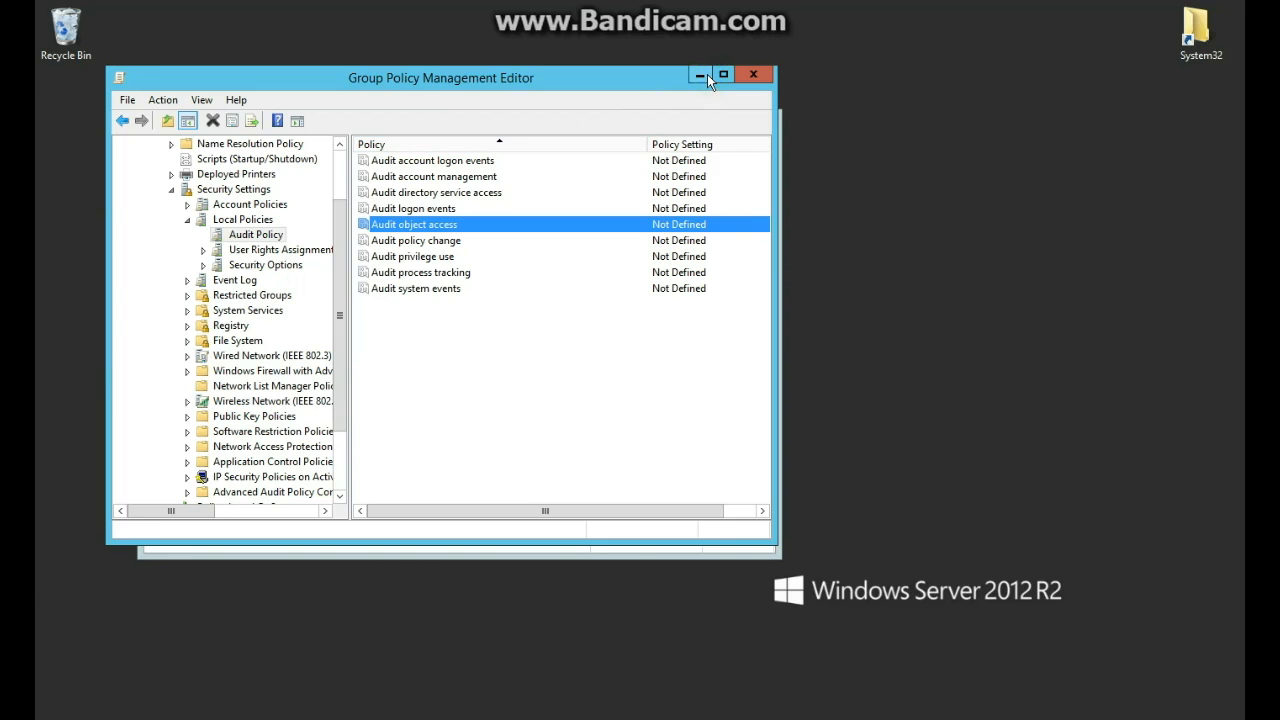
scroll(343, 323, "down", 2)
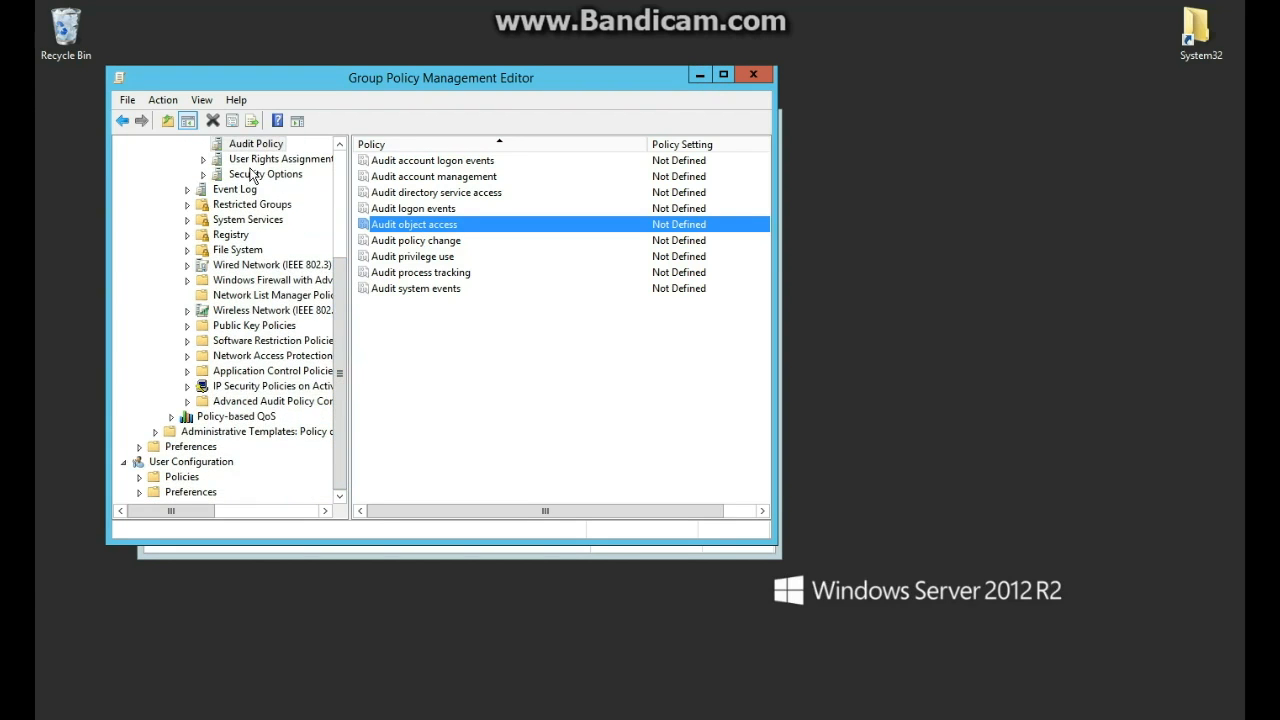
left_click(288, 174)
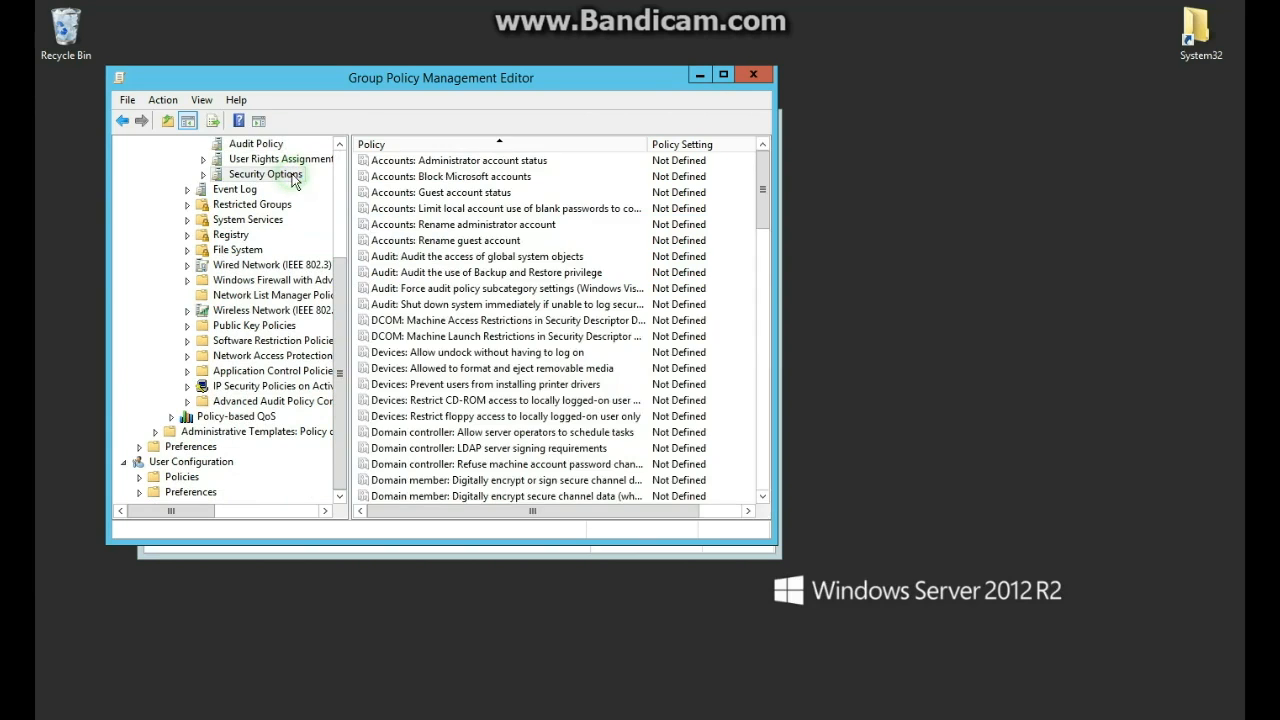
double_click(412, 259)
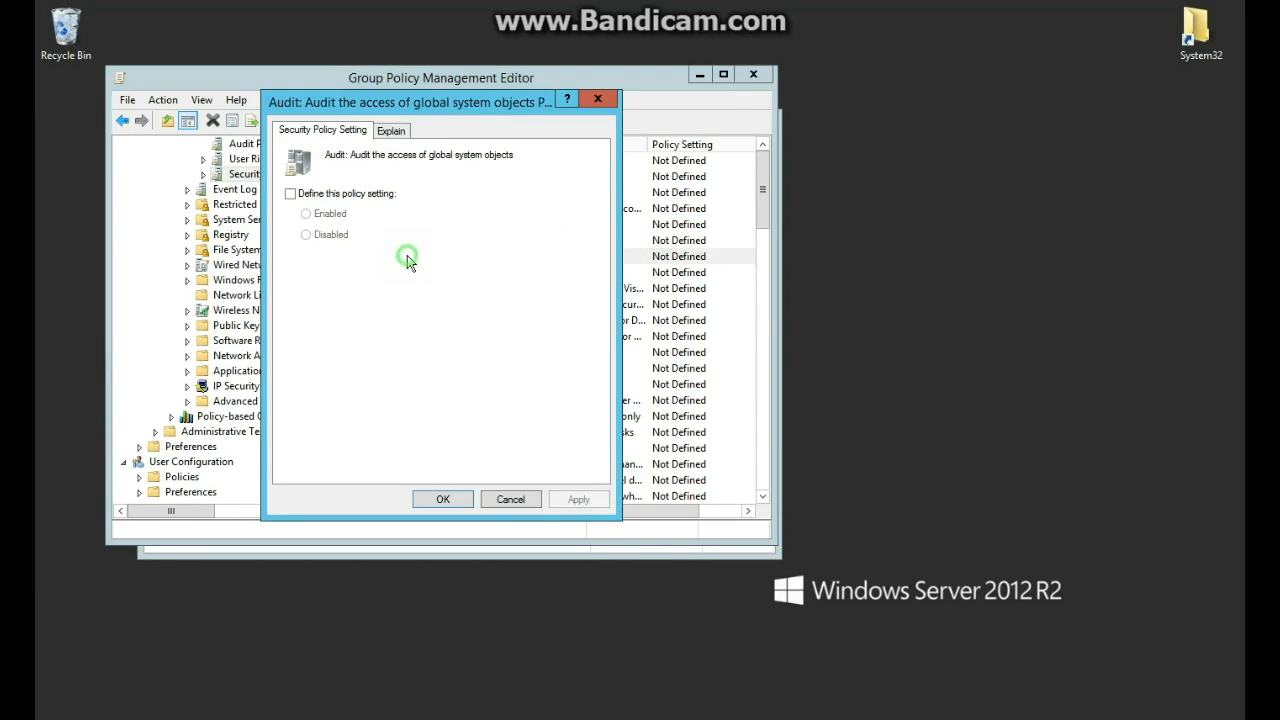
left_click(337, 194)
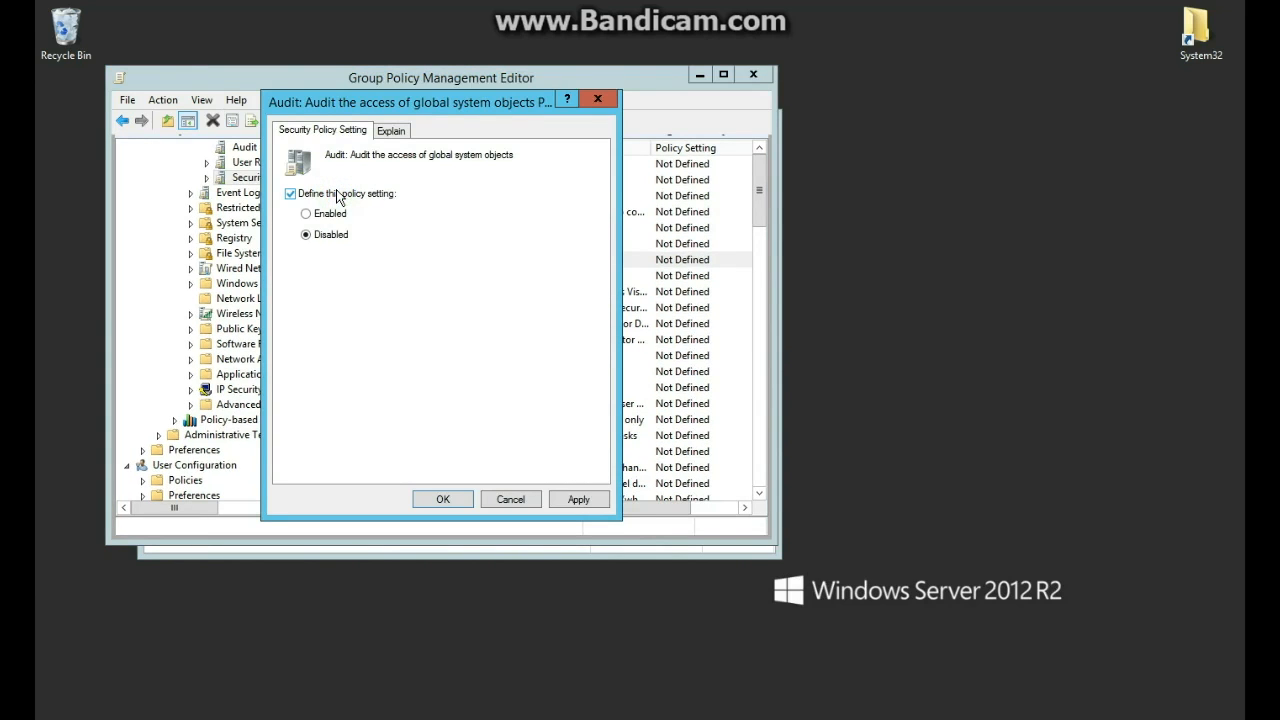
left_click(597, 99)
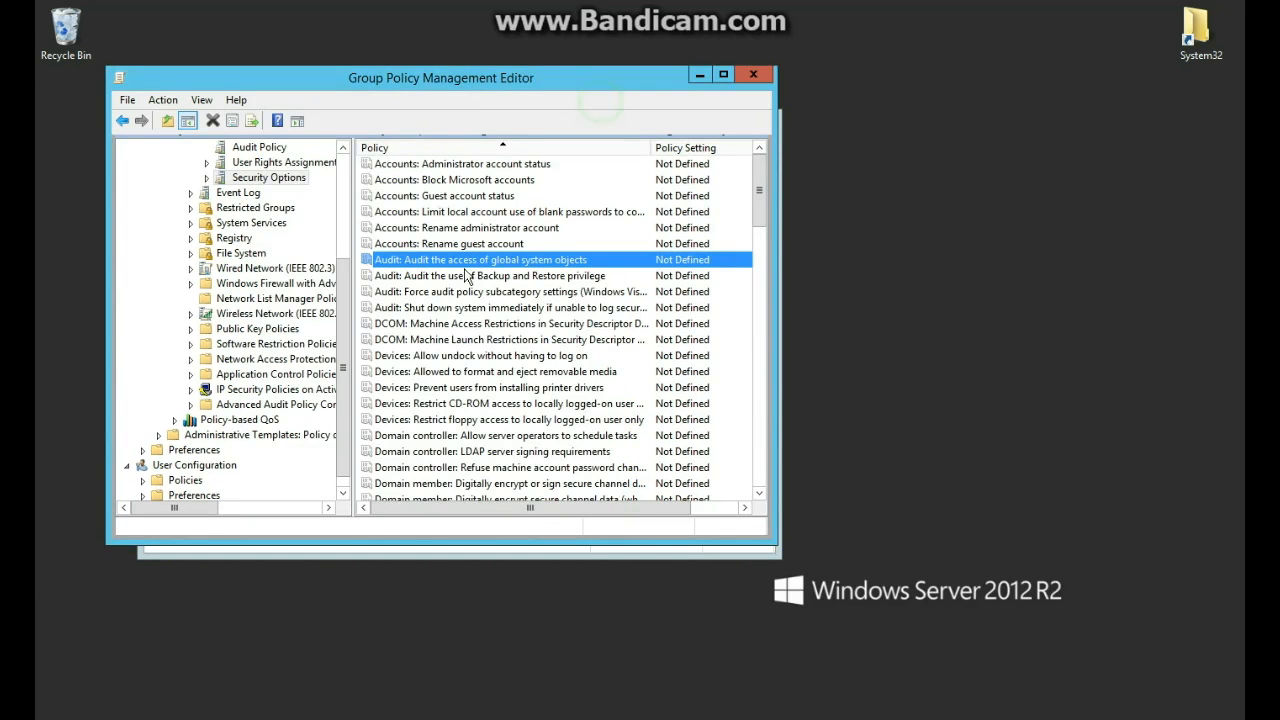
Enable 'Audit: Force audit policy subcategory settings' and expand Advanced Audit Policy Configuration.
double_click(456, 293)
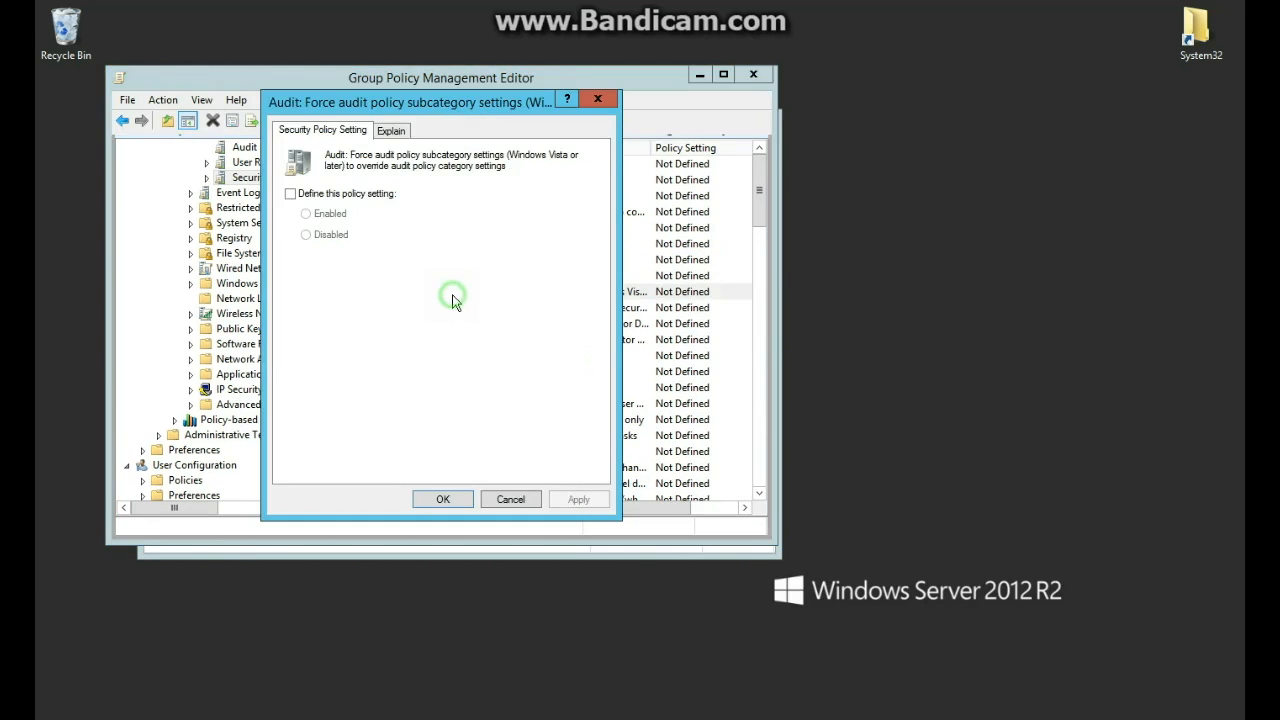
left_click(369, 197)
left_click(580, 499)
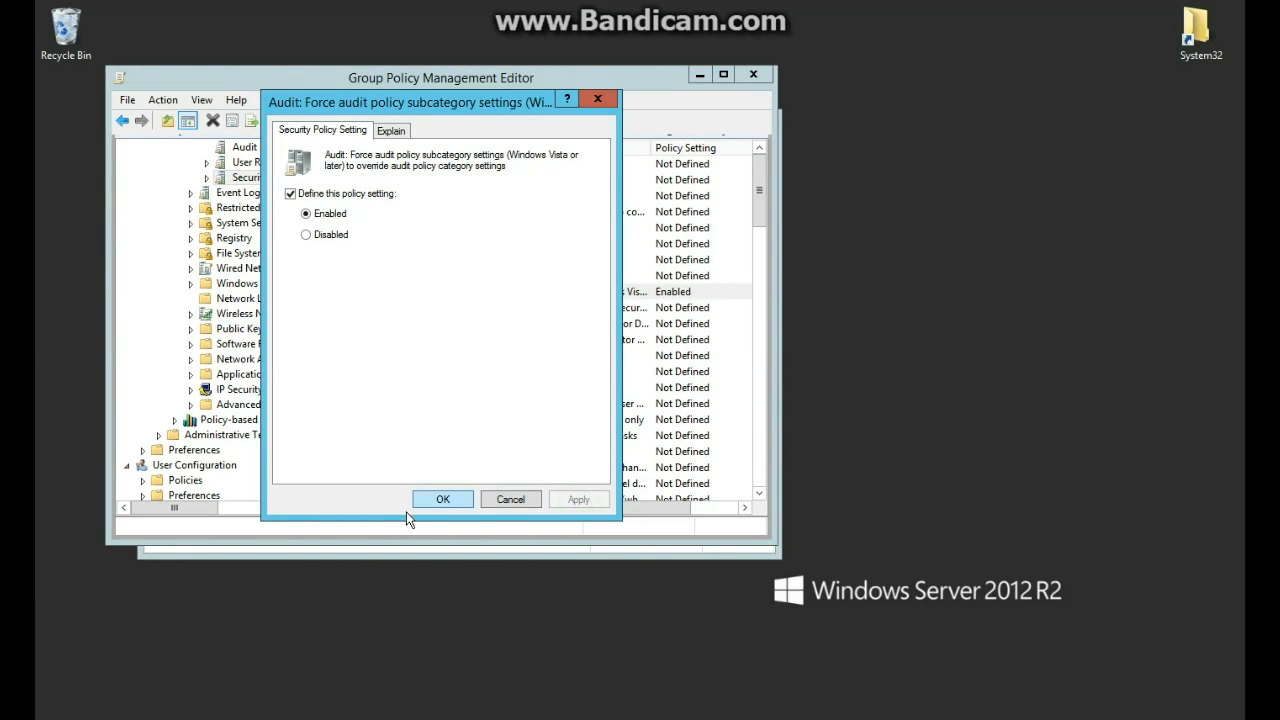
left_click(415, 505)
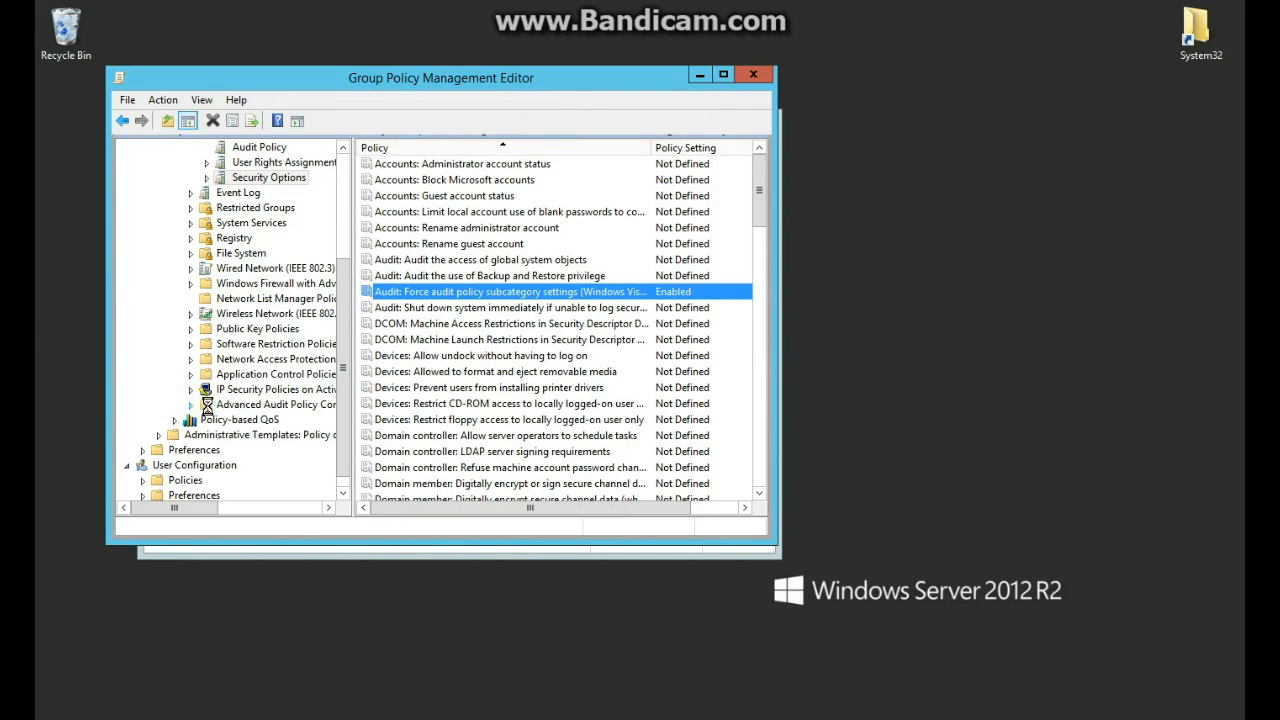
left_click(191, 404)
double_click(247, 419)
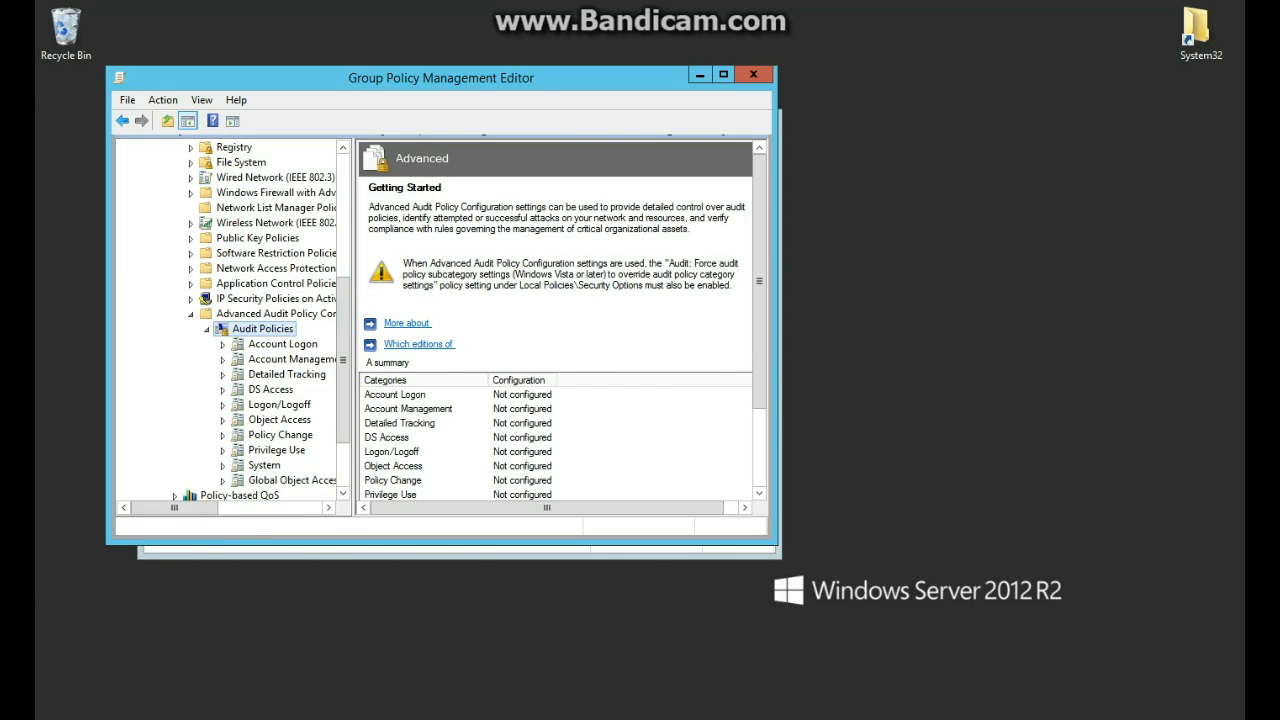
Open the File system global object access auditing policy, define it, and open Configure.
left_click(282, 480)
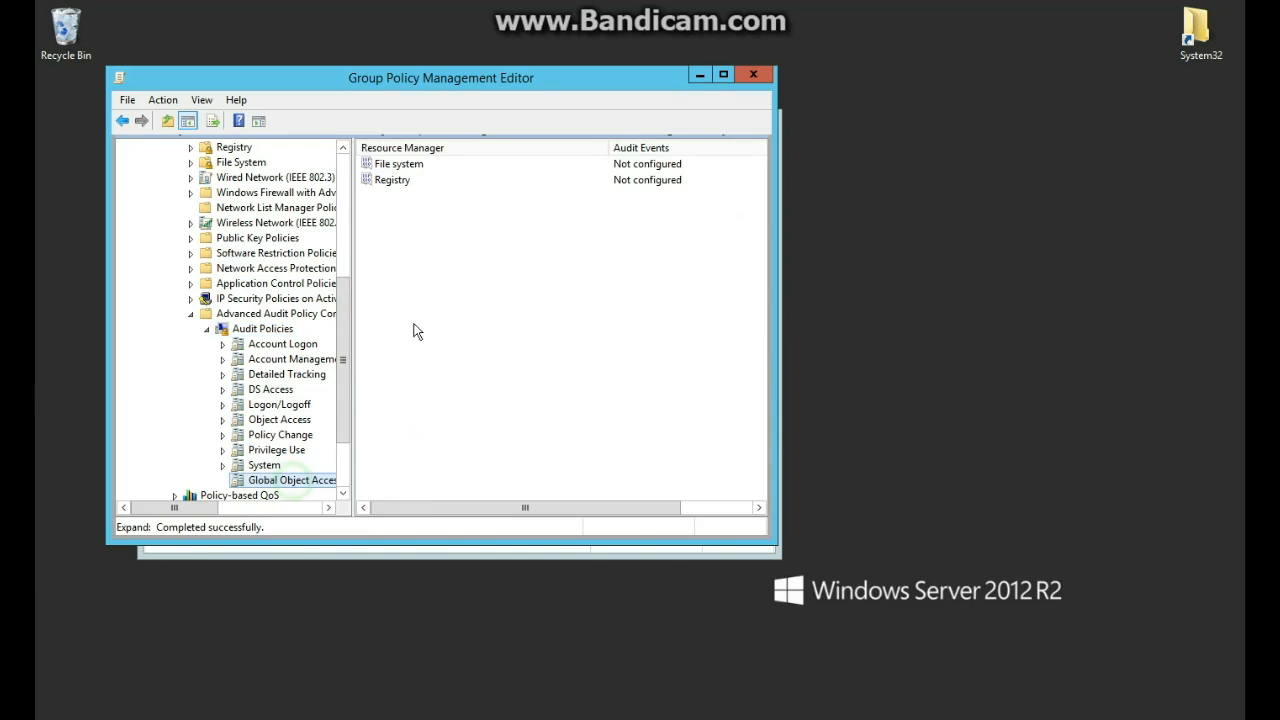
double_click(404, 164)
left_click(328, 131)
left_click(290, 130)
left_click(345, 214)
left_click(364, 242)
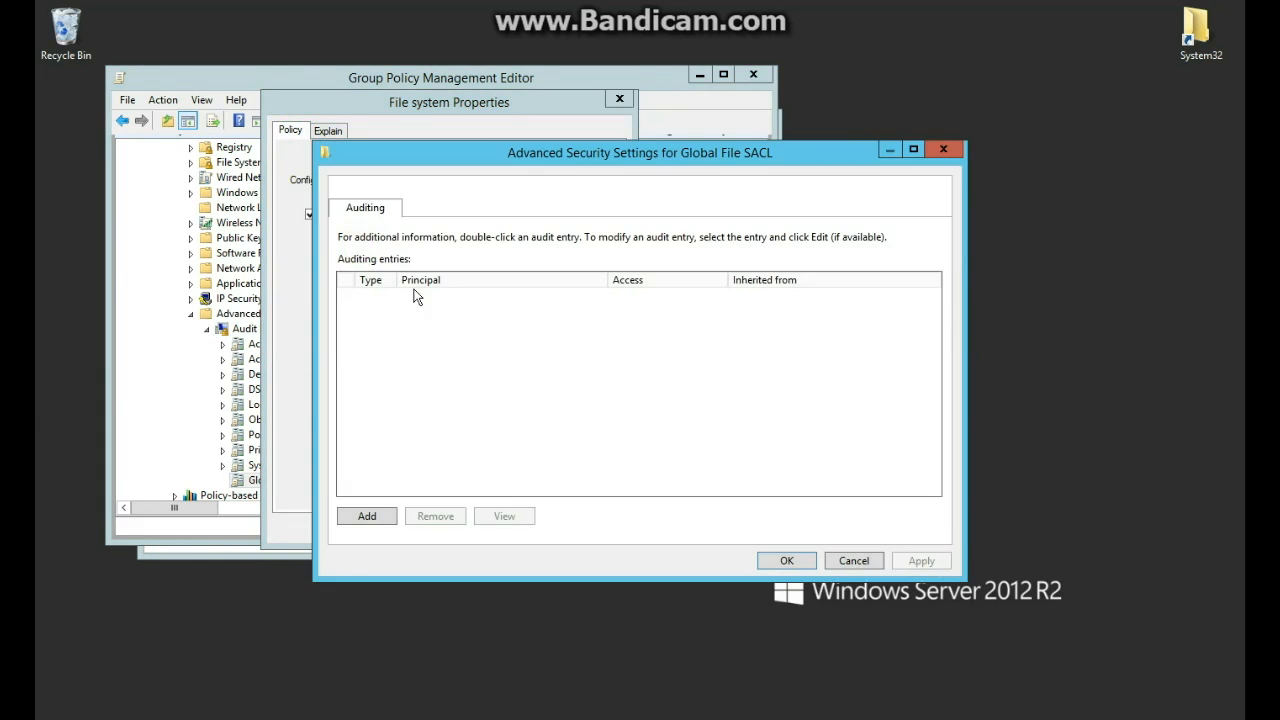
Add a Success auditing entry for the Movies group with only Read permission.
left_click(385, 516)
left_click(368, 165)
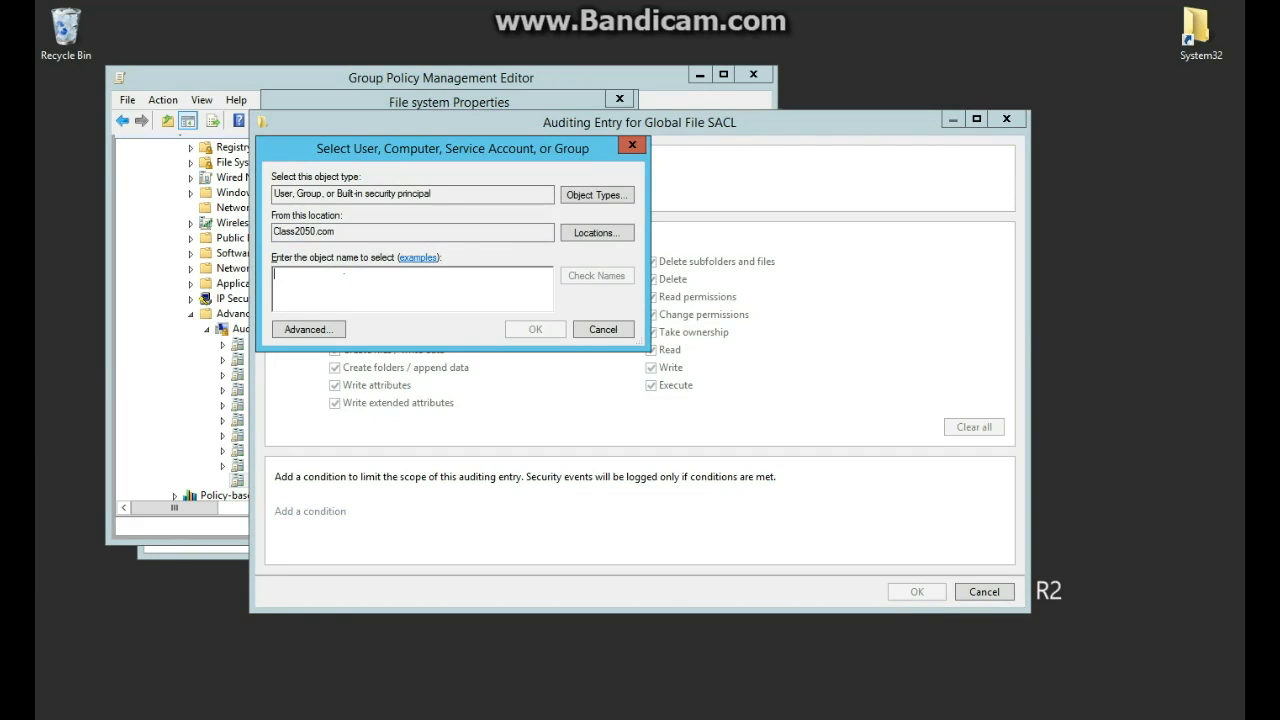
type("Movie")
left_click(576, 284)
left_click(533, 330)
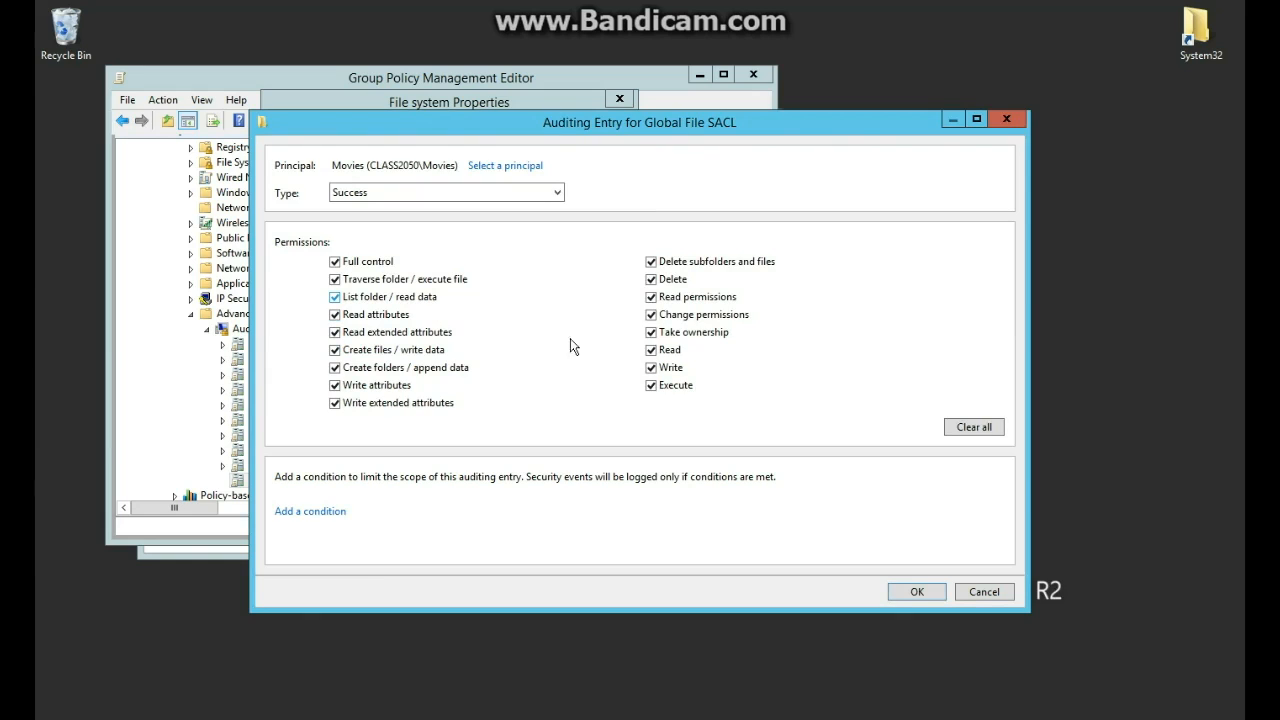
left_click(989, 435)
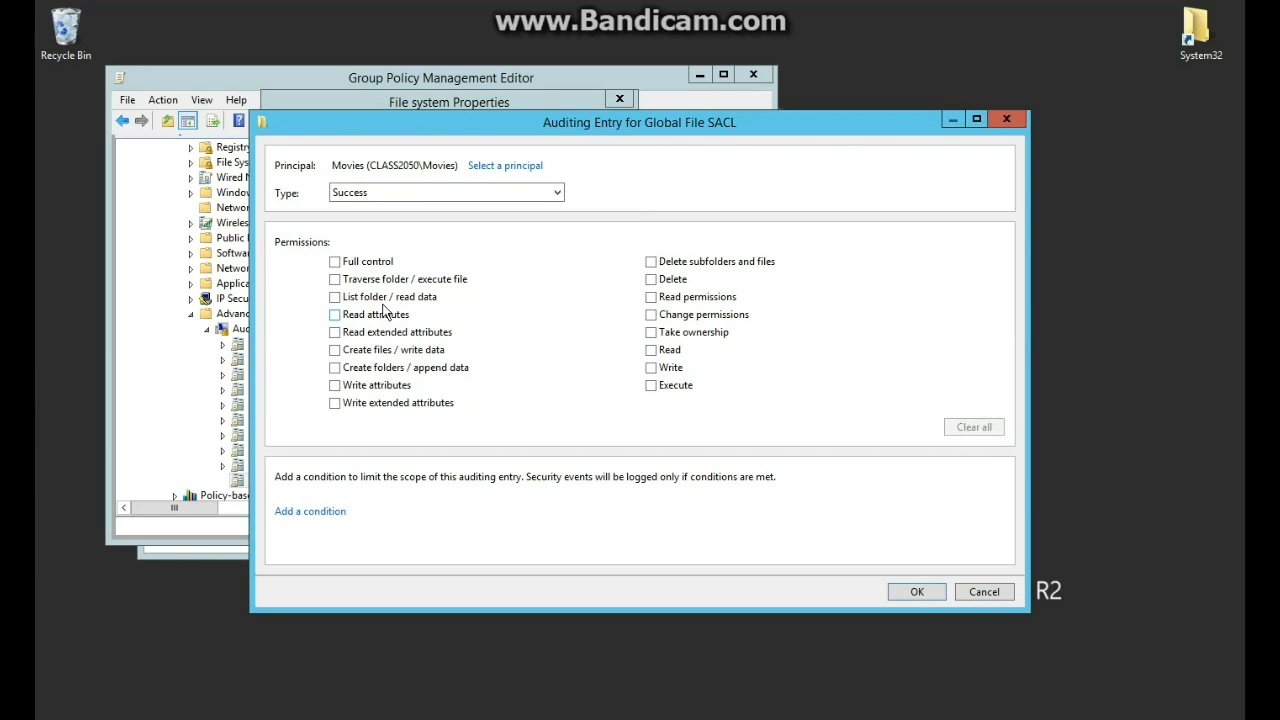
left_click(669, 350)
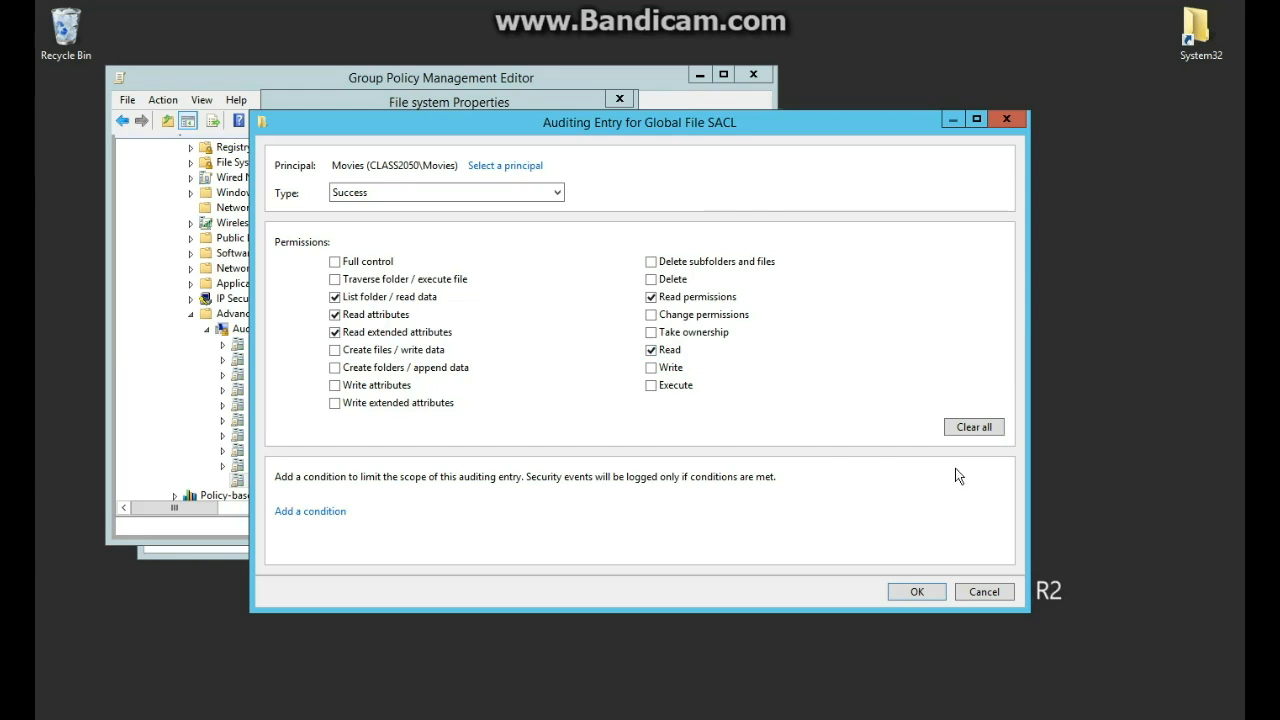
left_click(416, 189)
left_click(416, 189)
Try a Group membership condition, remove it, and save the Movies entry.
left_click(318, 512)
left_click(480, 514)
left_click(480, 514)
left_click(574, 519)
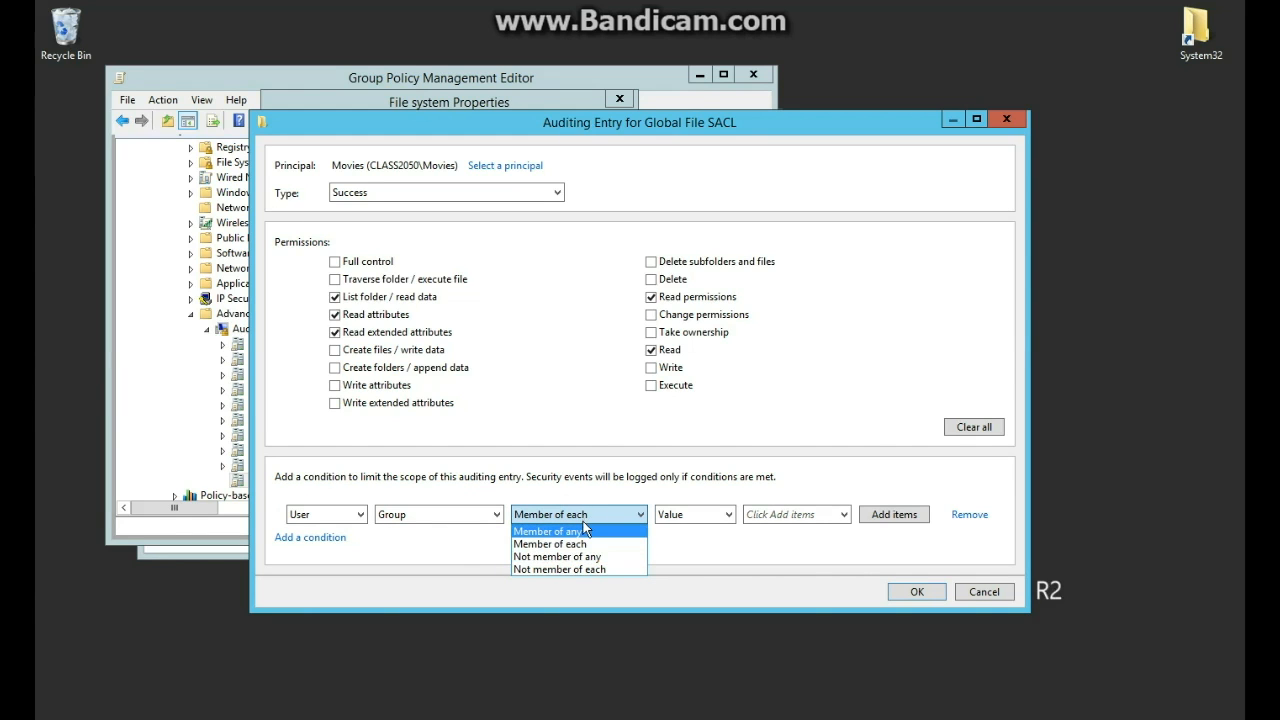
left_click(583, 520)
left_click(912, 592)
left_click(958, 551)
left_click(912, 592)
Apply the Movies entry and OK the File system policy so it shows Configured.
left_click(586, 354)
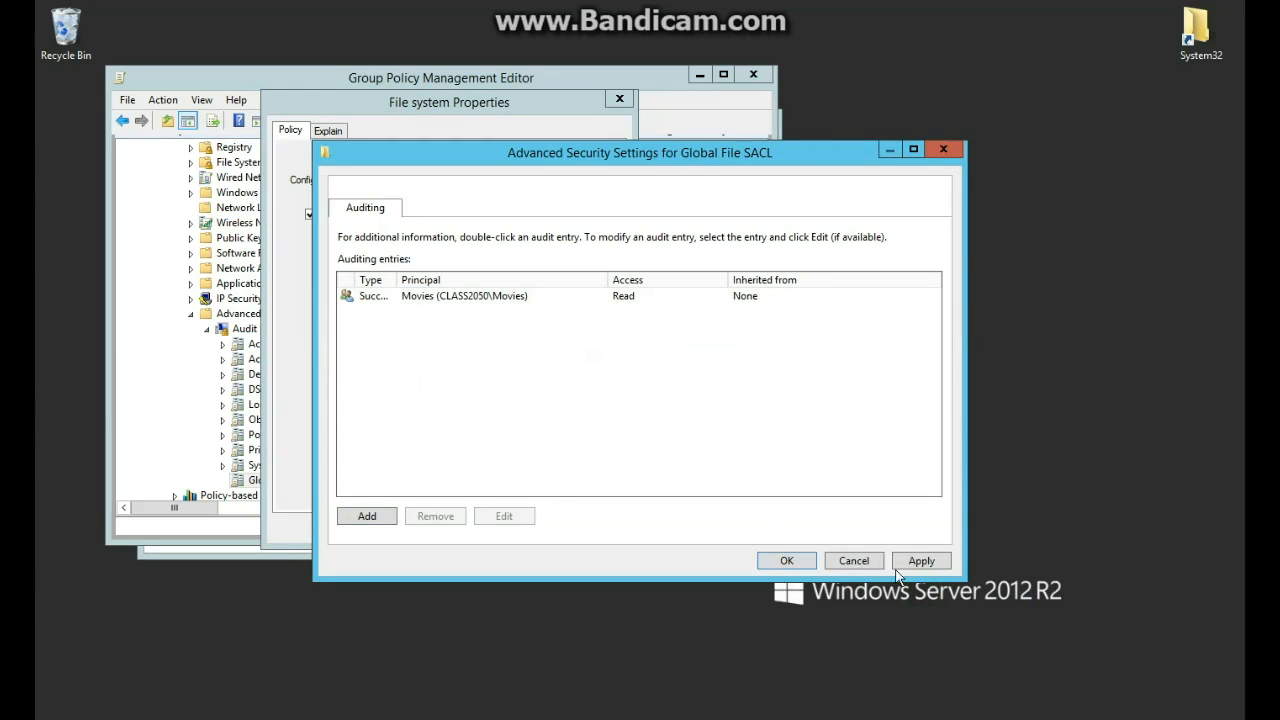
left_click(920, 563)
left_click(783, 561)
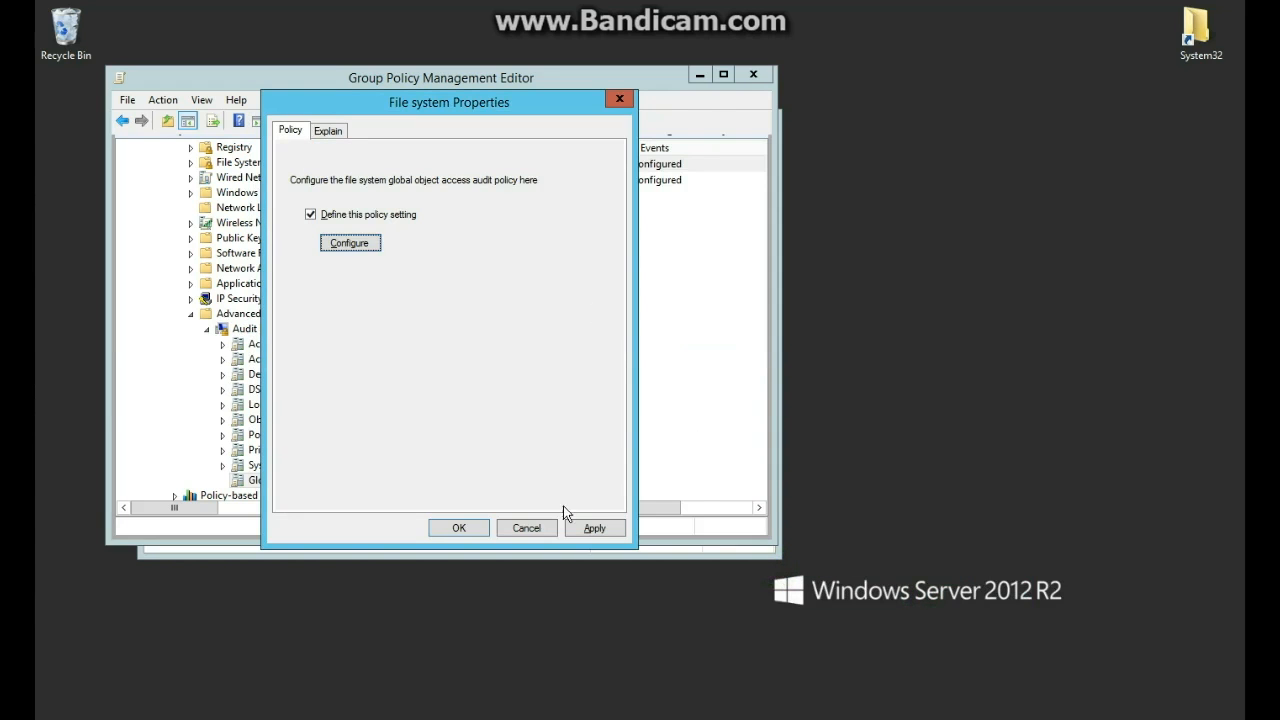
left_click(590, 528)
left_click(460, 530)
left_click(421, 215)
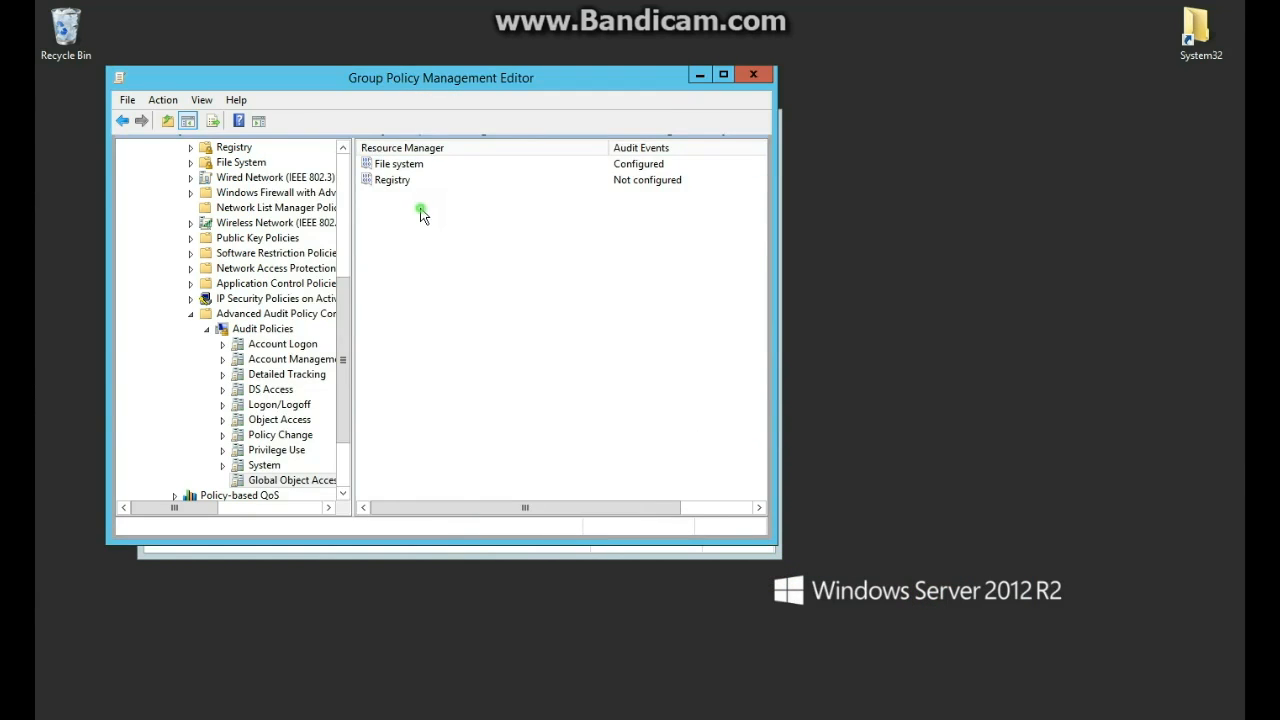
left_click(284, 420)
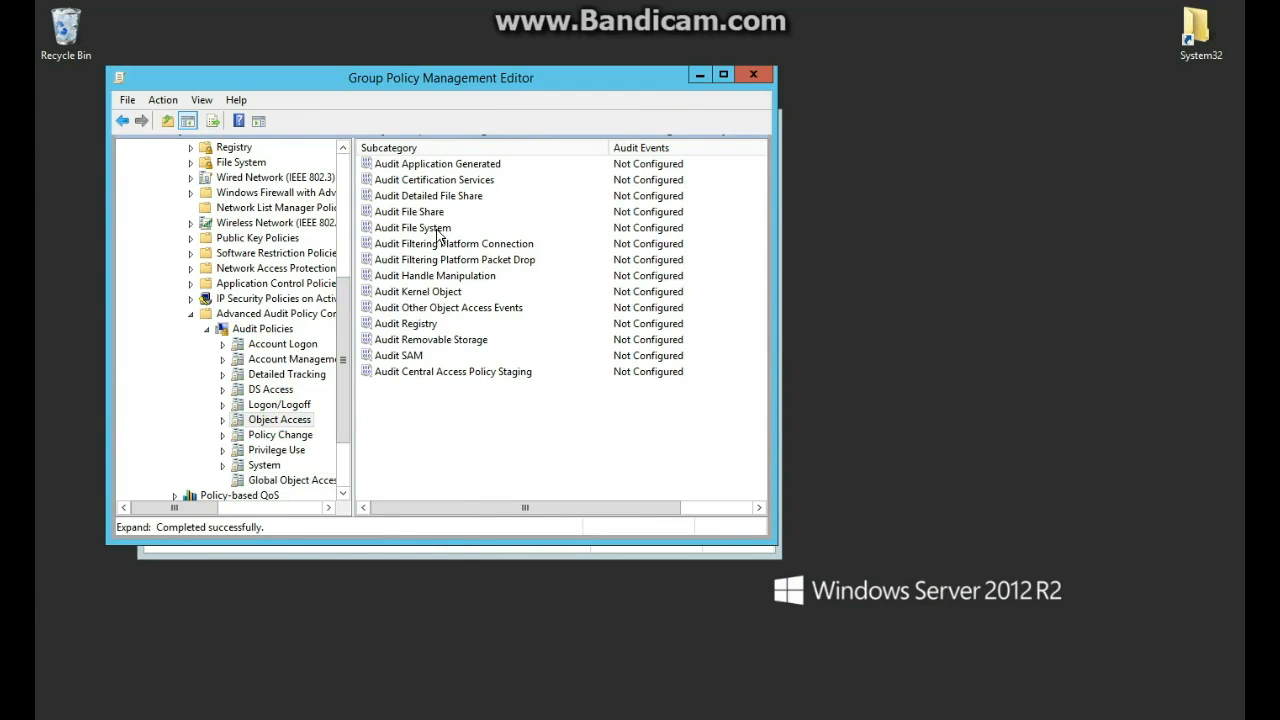
Pick the Audit File System and Audit File Share subcategories, then run gpupdate /force in Command Prompt.
left_click(409, 232)
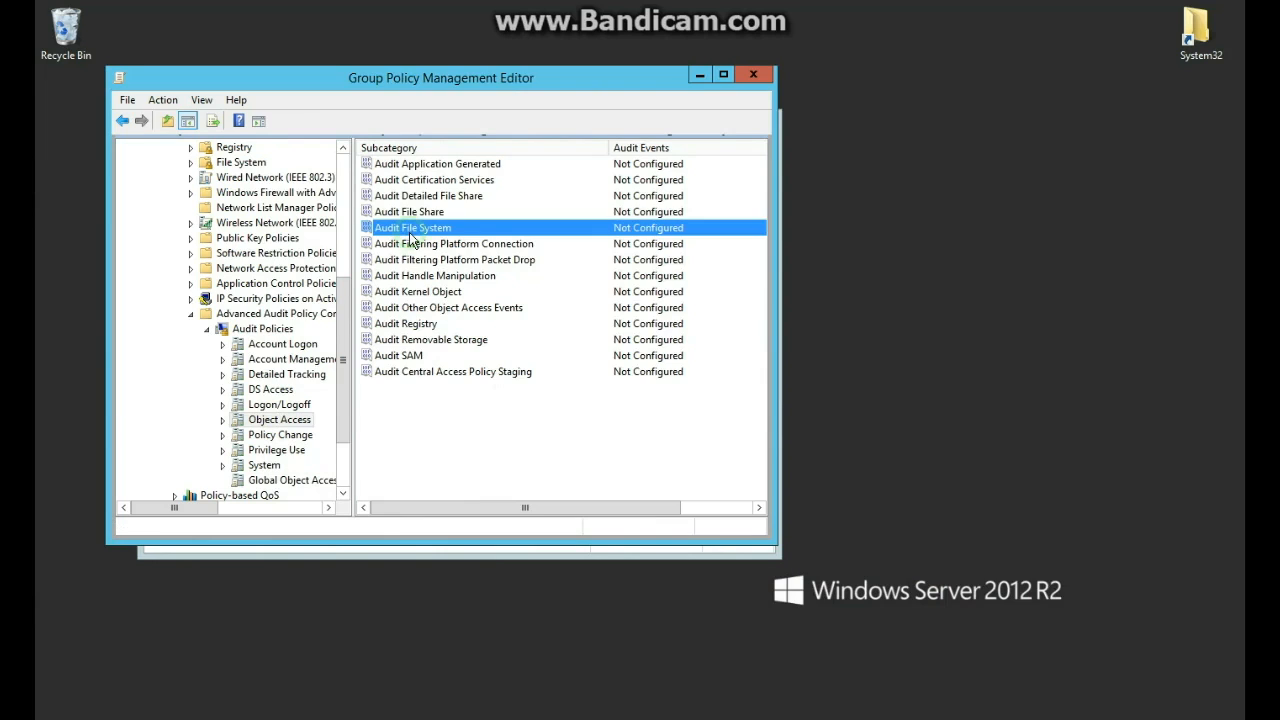
left_click(408, 210)
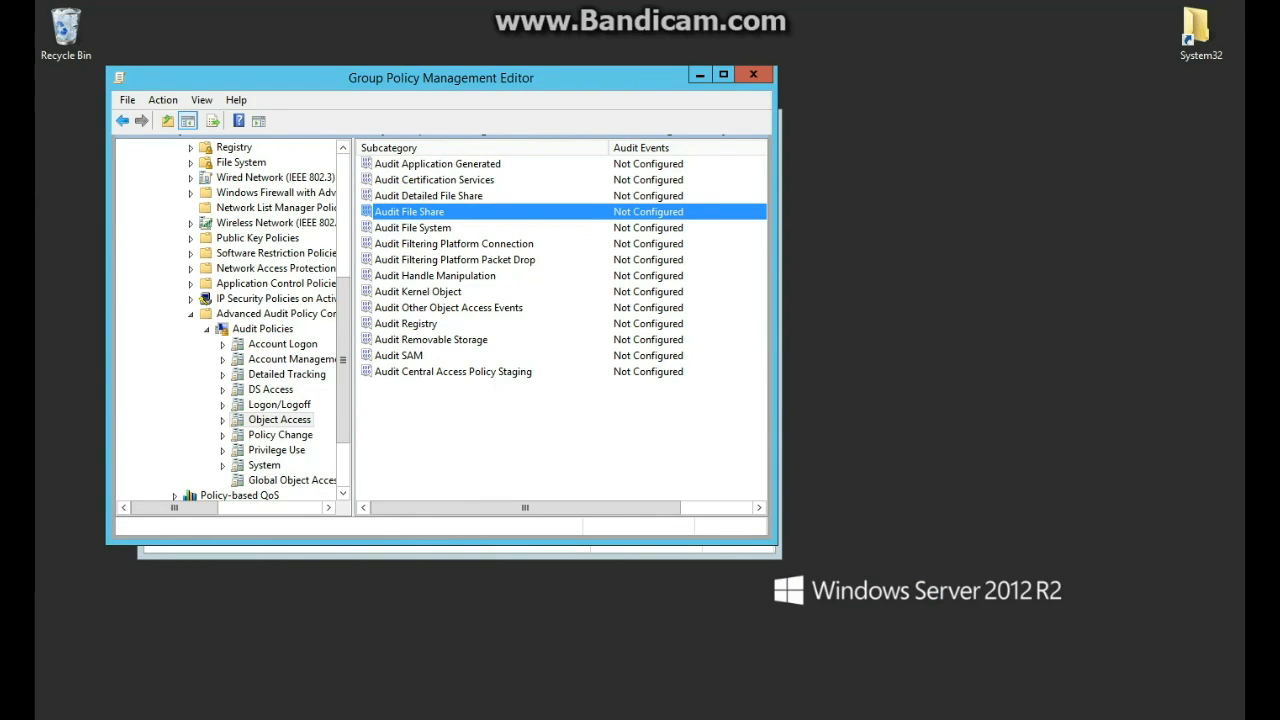
left_click(365, 676)
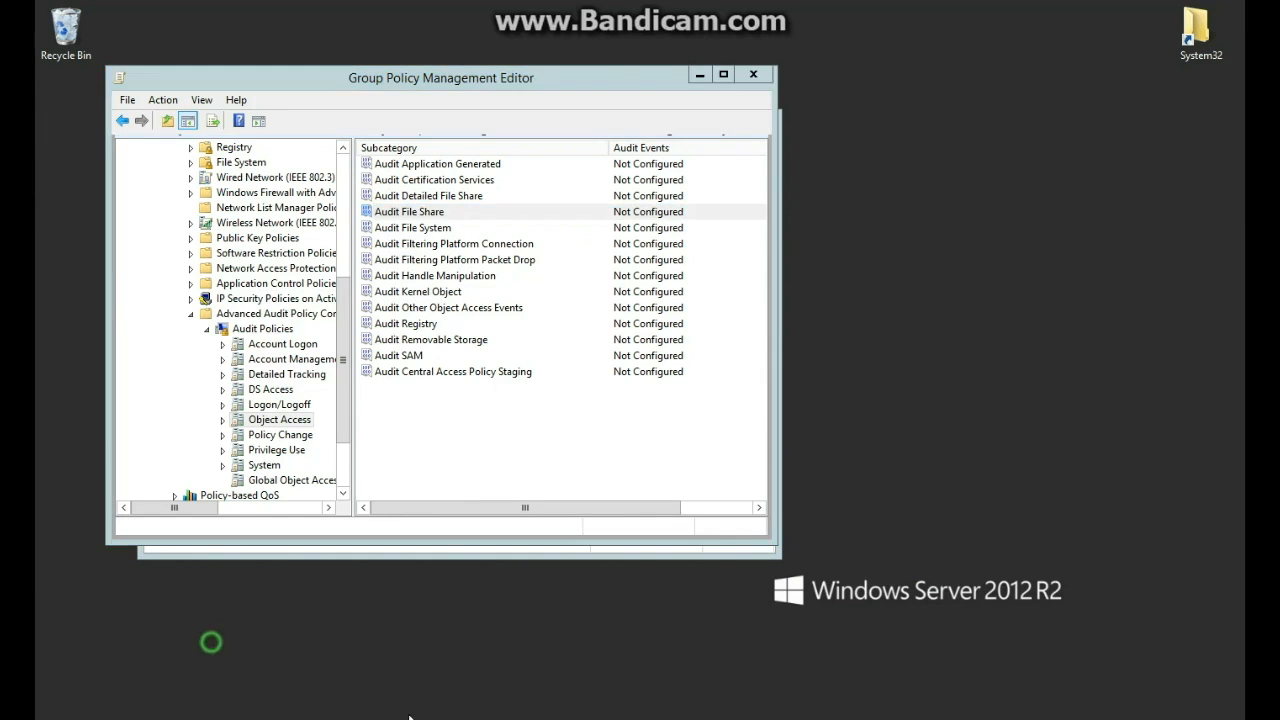
left_click(315, 200)
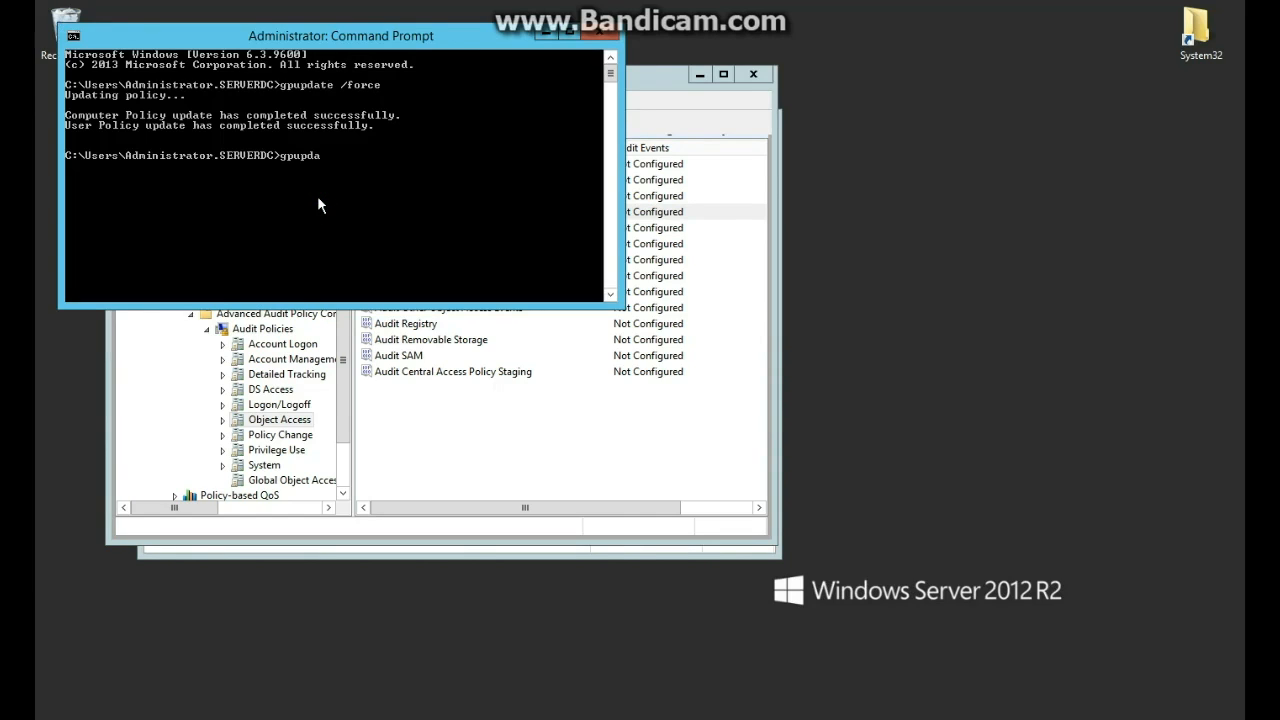
type("/force")
key("Return")
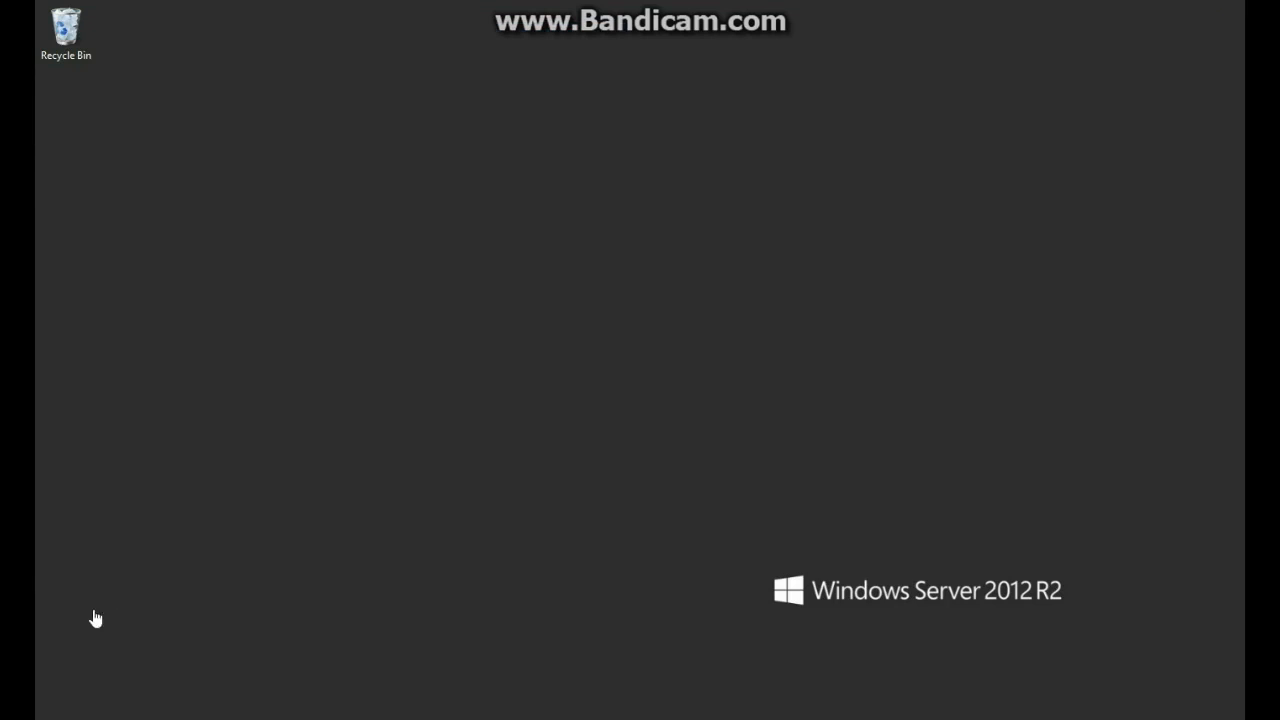
Open the ShareAUDIT folder on Local Disk (C:) in File Explorer.
key("super")
key("super")
key("super+e")
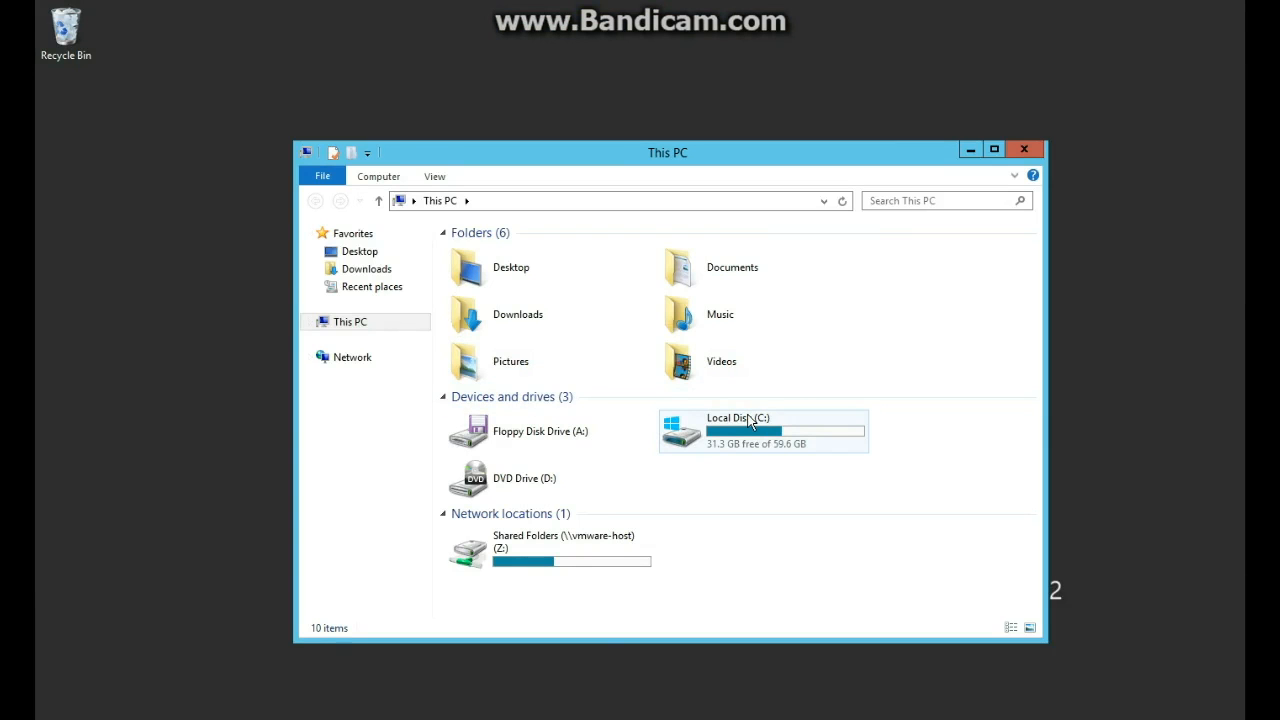
double_click(751, 432)
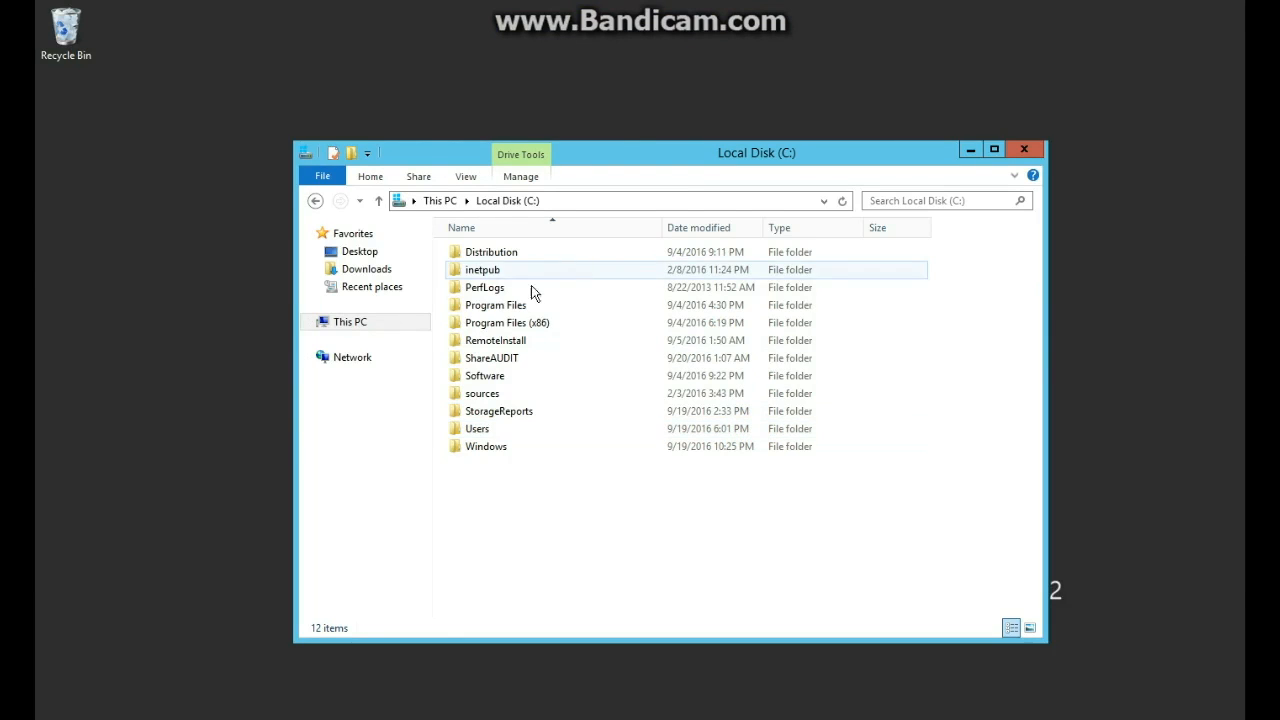
left_click(516, 358)
double_click(516, 358)
Append 'uuutttyyt' to file 444 in Notepad and save the changes.
double_click(491, 252)
left_click(527, 300)
type("uuutttyyt")
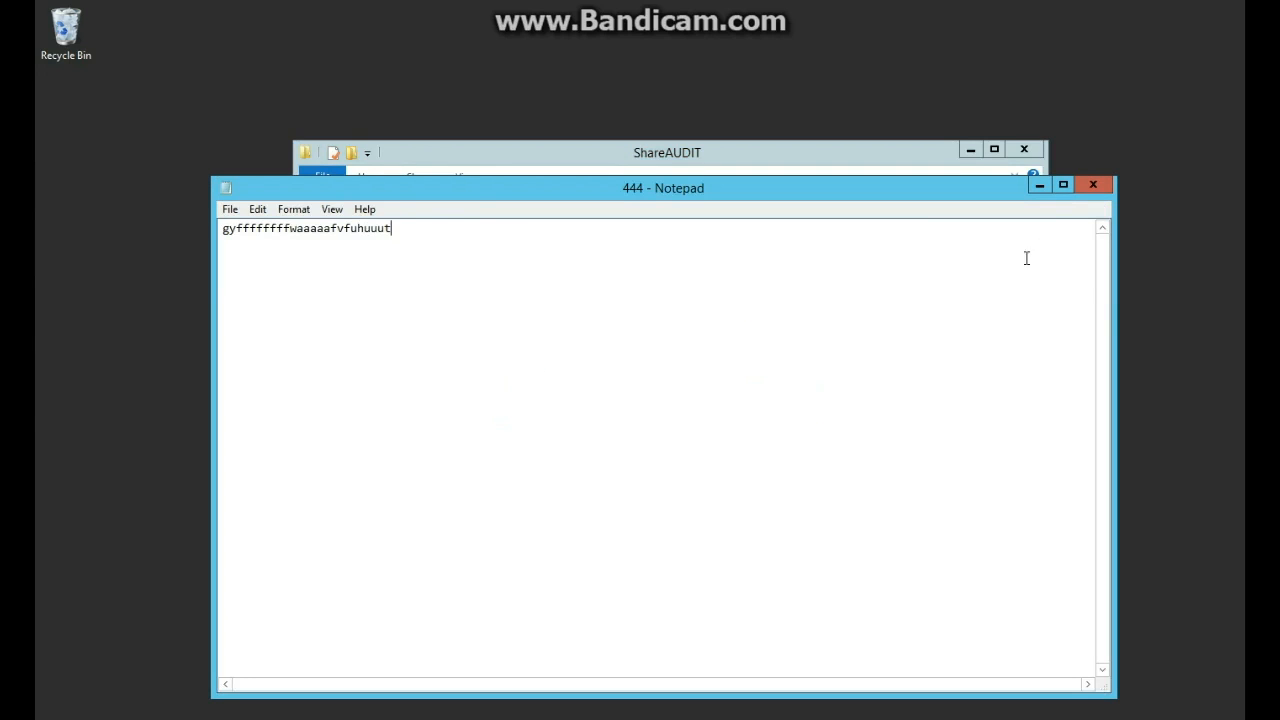
left_click(1093, 184)
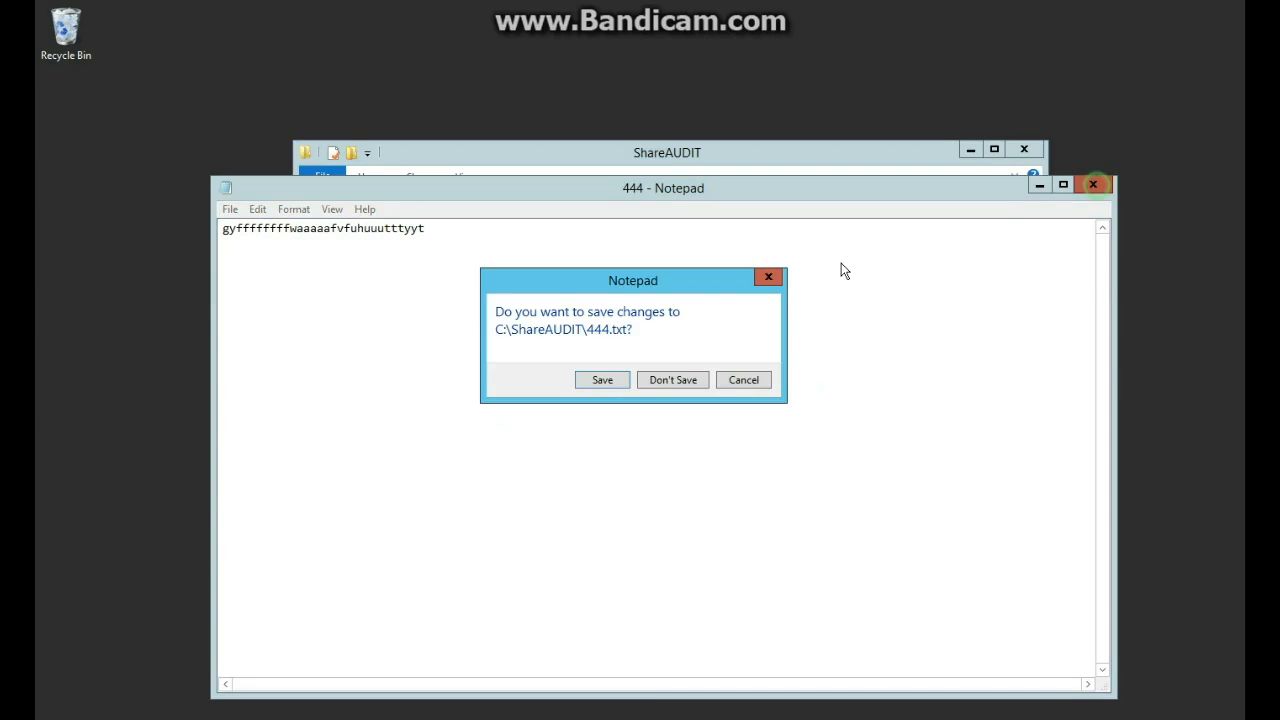
left_click(603, 380)
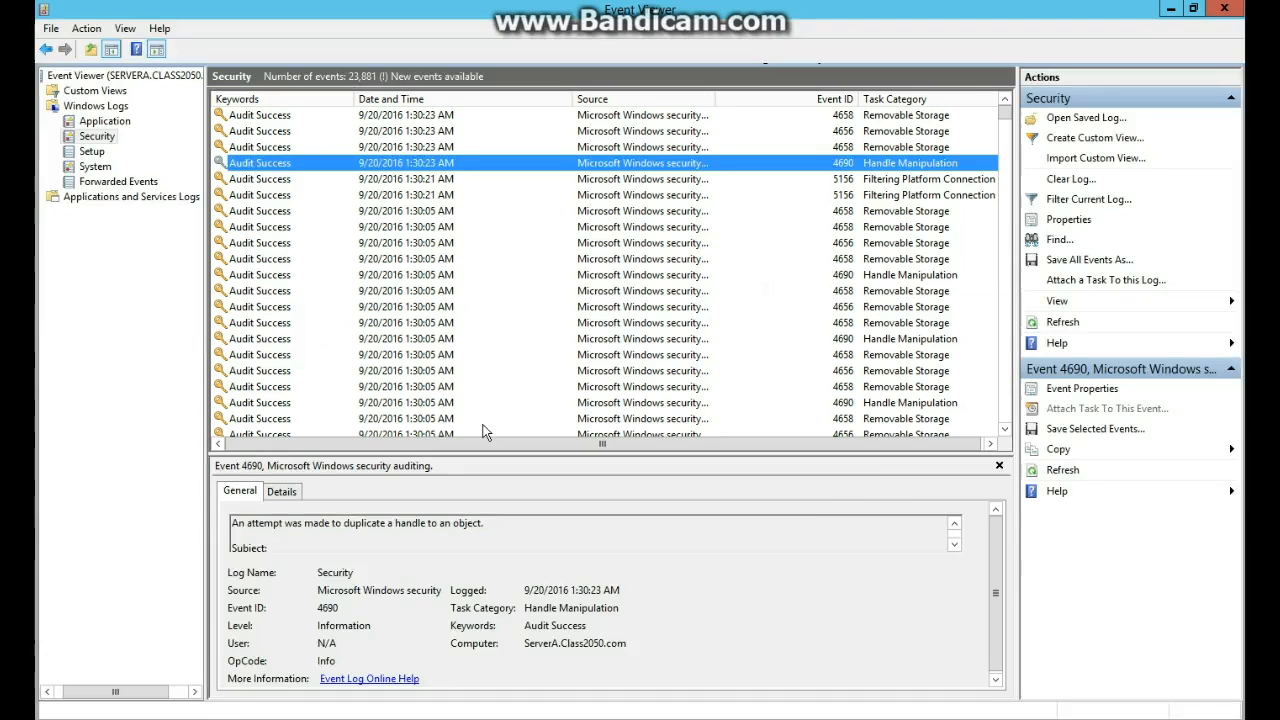
Review the 4656, 4658 and 4690 handle events in the Security log.
left_click(275, 139)
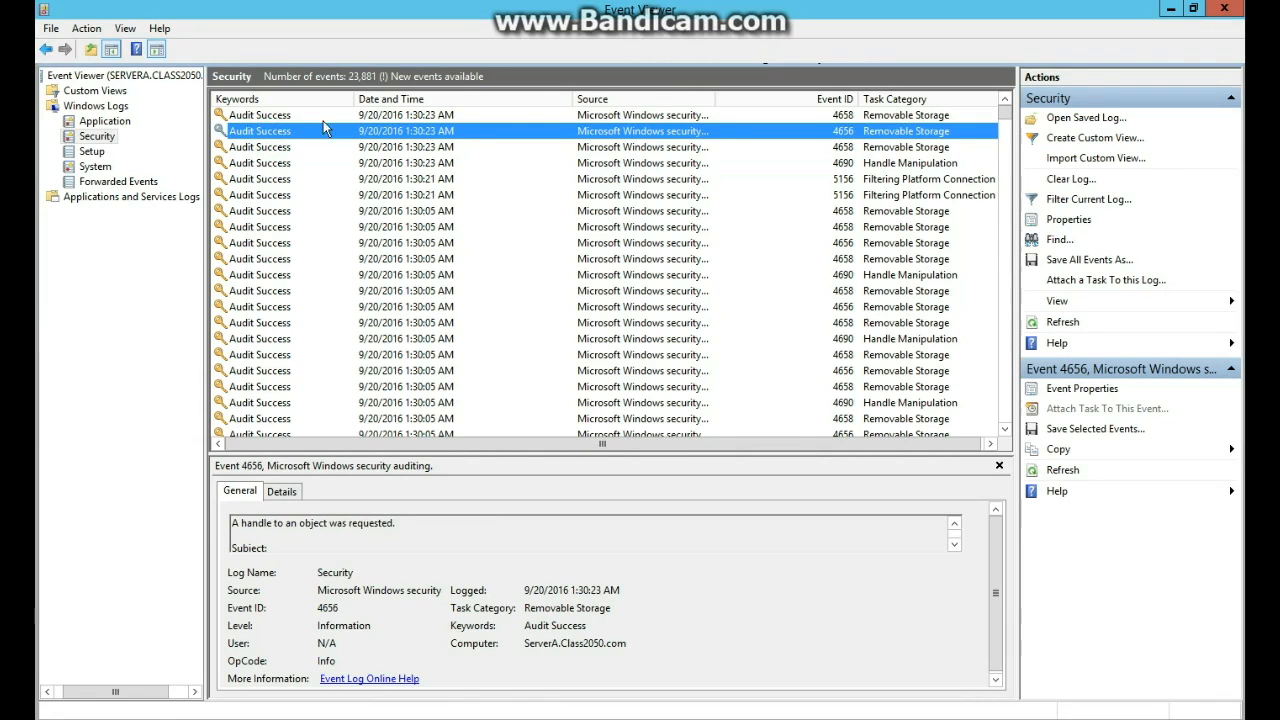
left_click(396, 117)
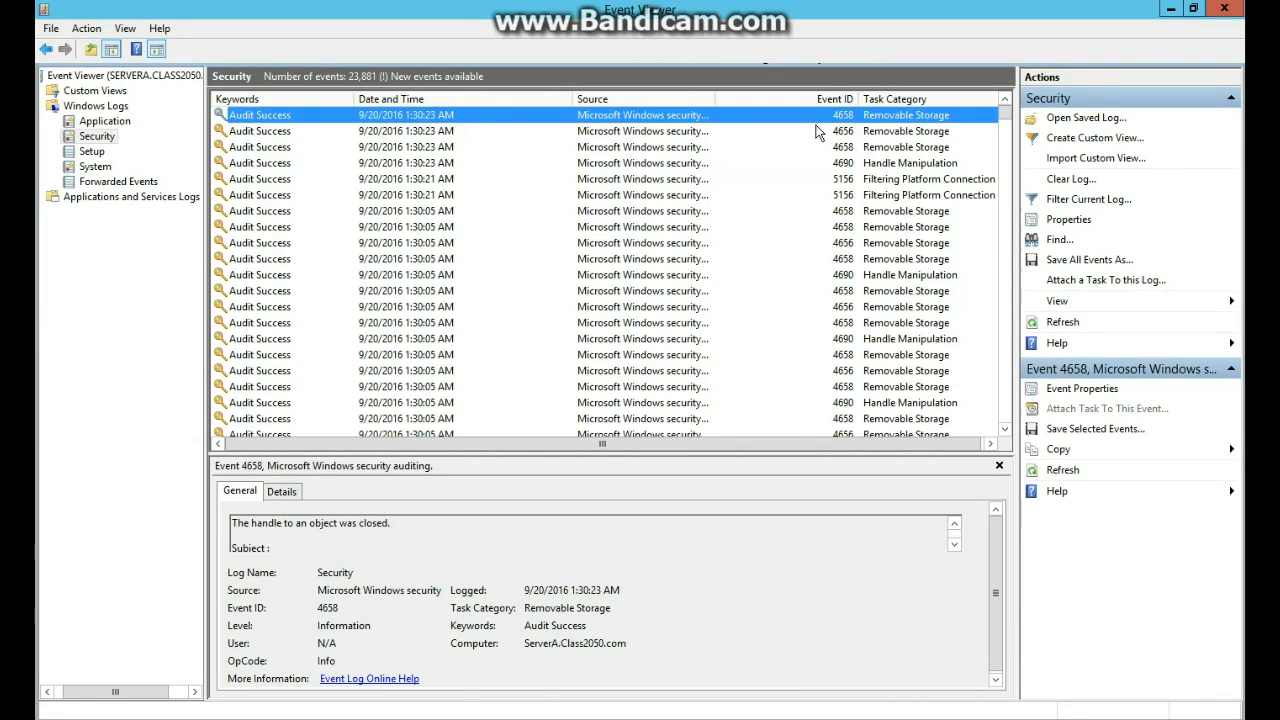
left_click(880, 131)
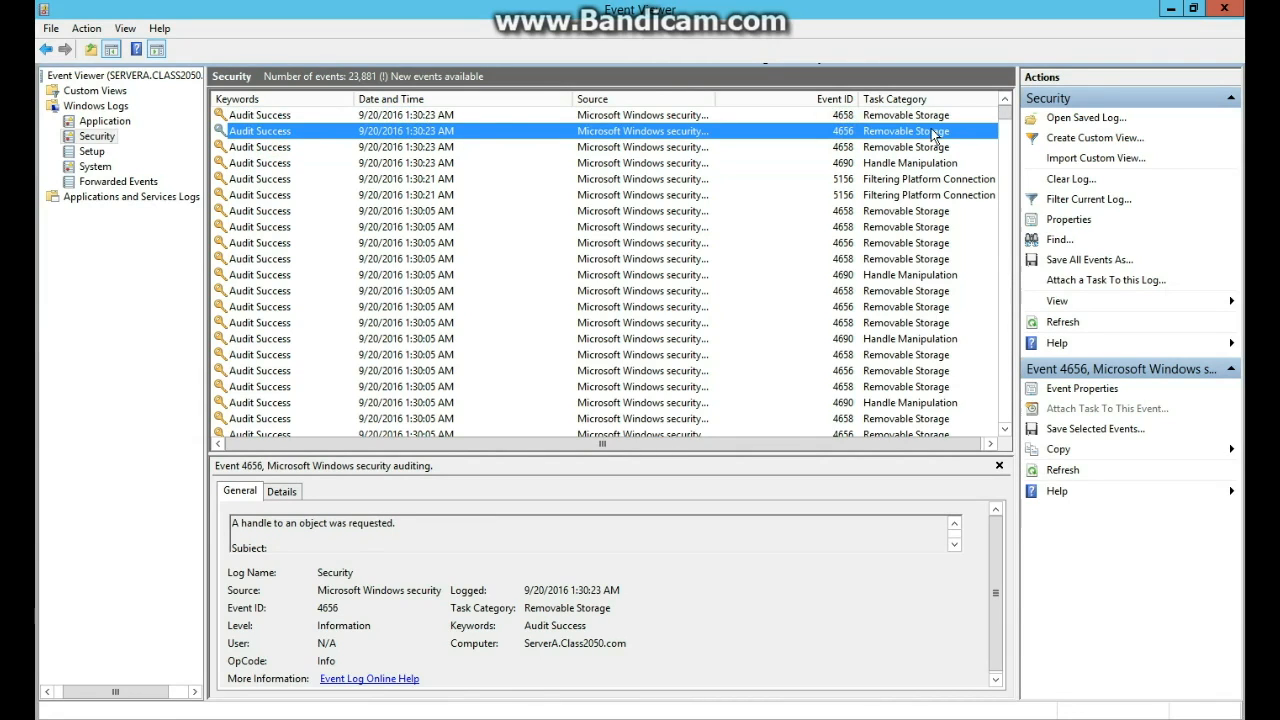
left_click(670, 259)
left_click(668, 276)
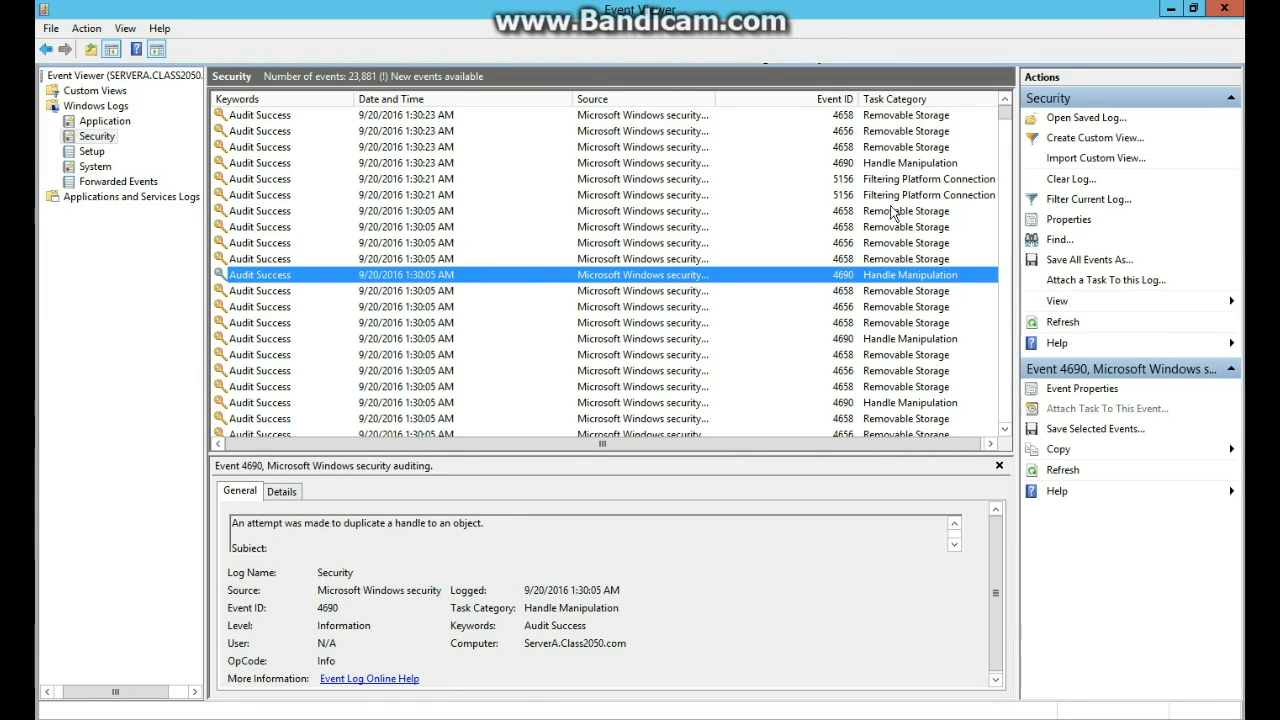
Open the 5156 event's properties, step back to event 4690, and read its Subject account.
left_click(871, 174)
double_click(871, 176)
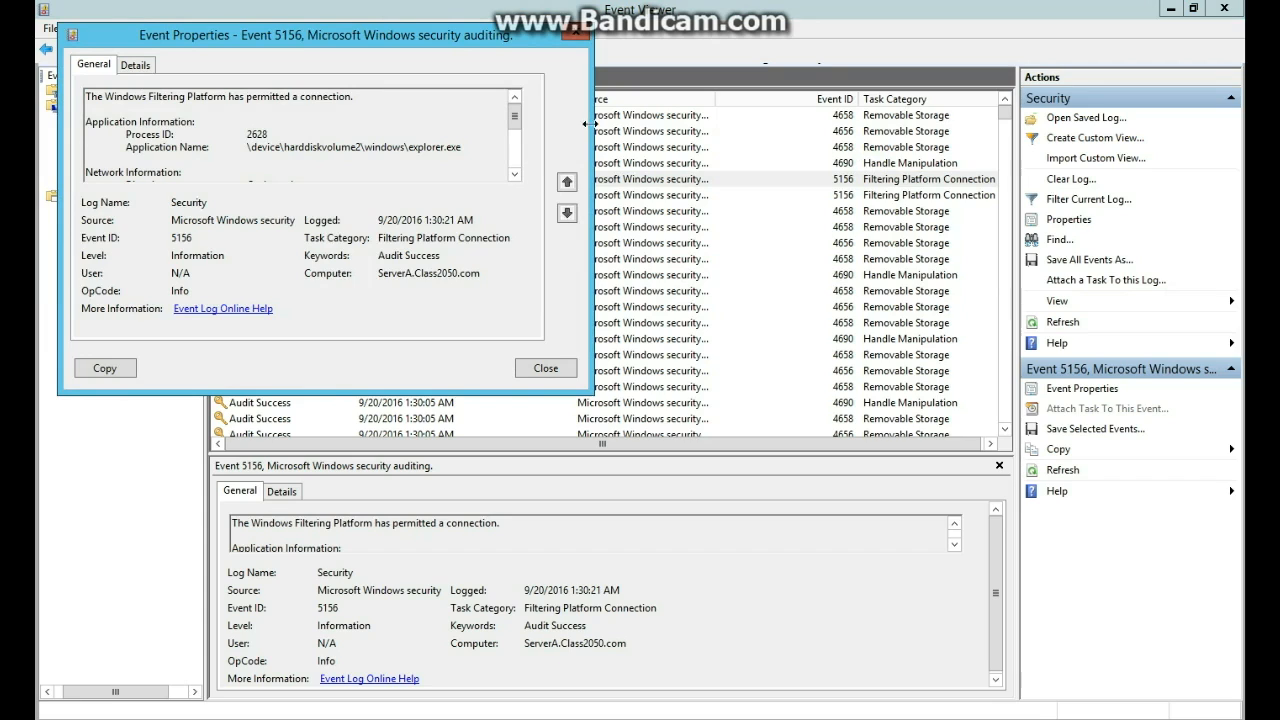
left_click(567, 182)
left_click_drag(298, 162, 100, 146)
left_click(306, 146)
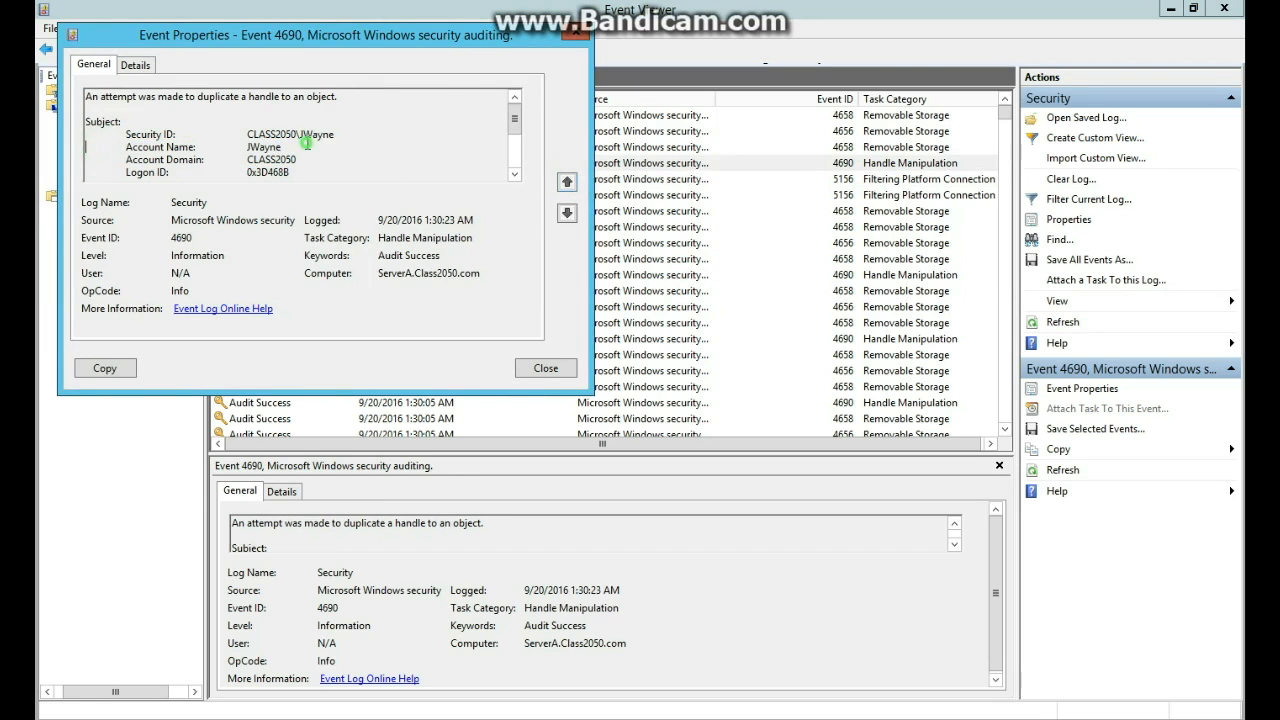
left_click_drag(300, 149, 146, 127)
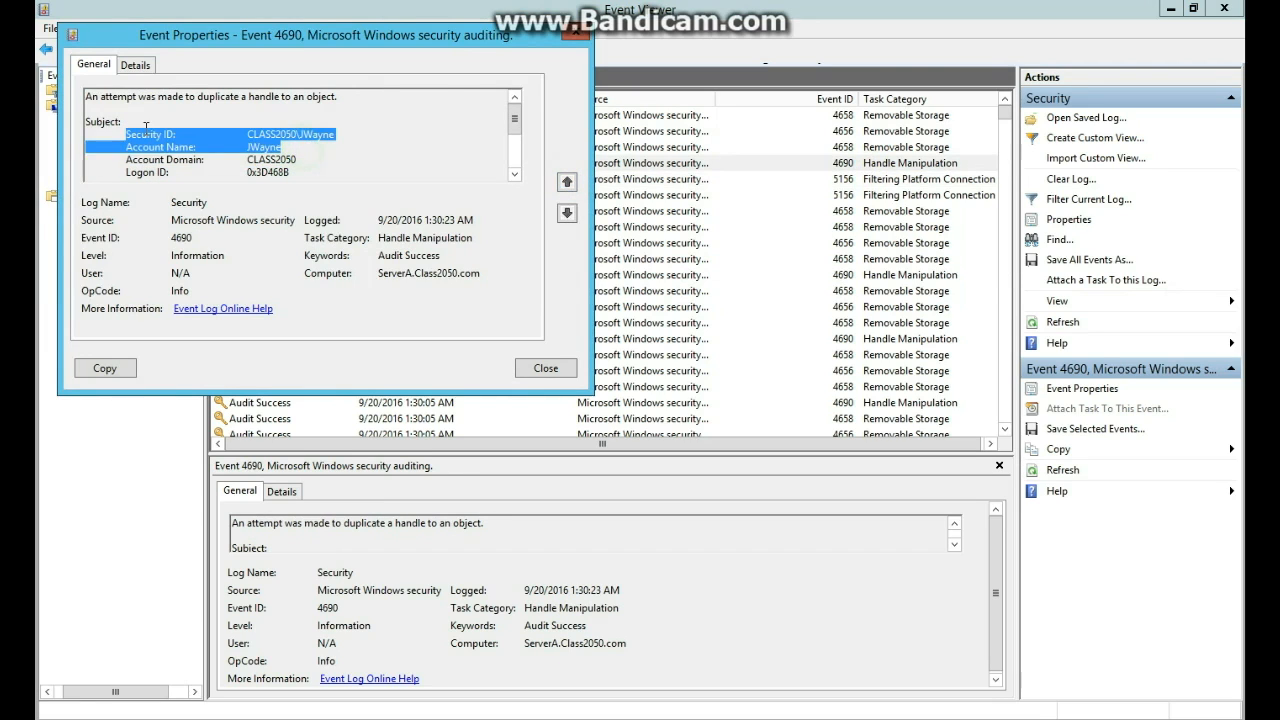
left_click(546, 368)
Select the 4690 event logged at 1:30:05 in the Security log.
left_click(880, 242)
left_click(864, 275)
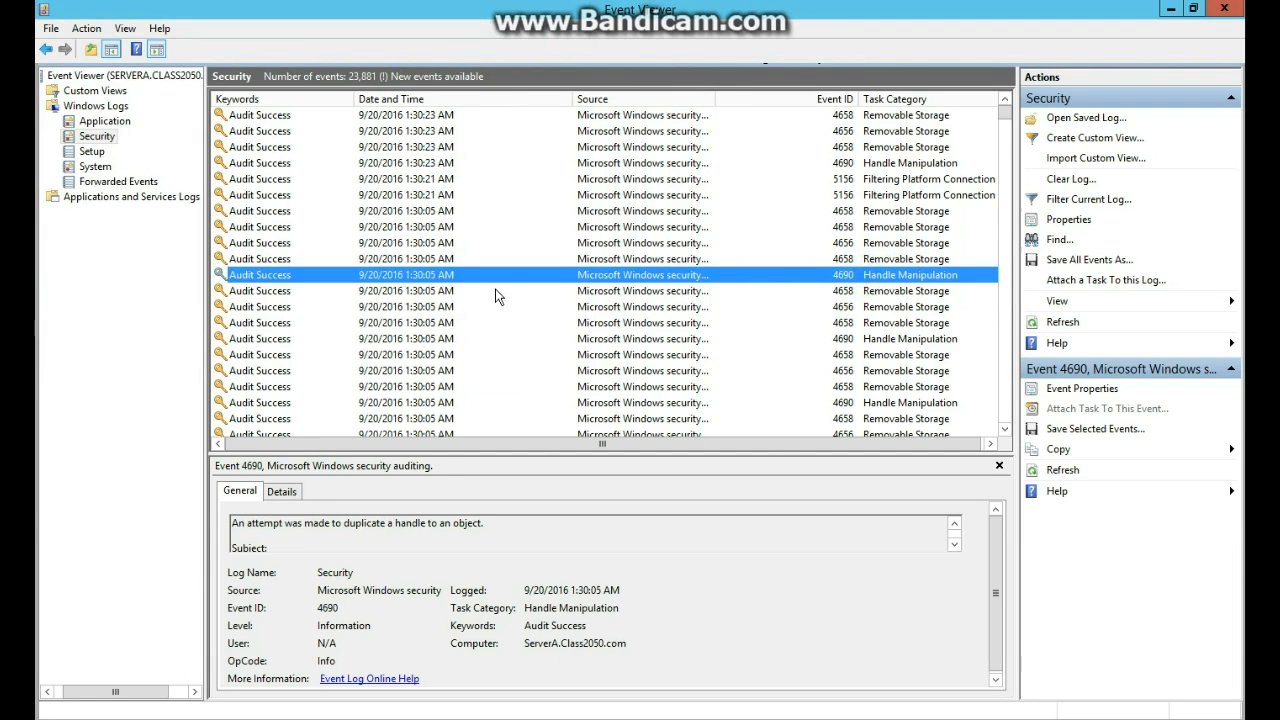
scroll(847, 317, "down", 2)
scroll(570, 192, "up", 2)
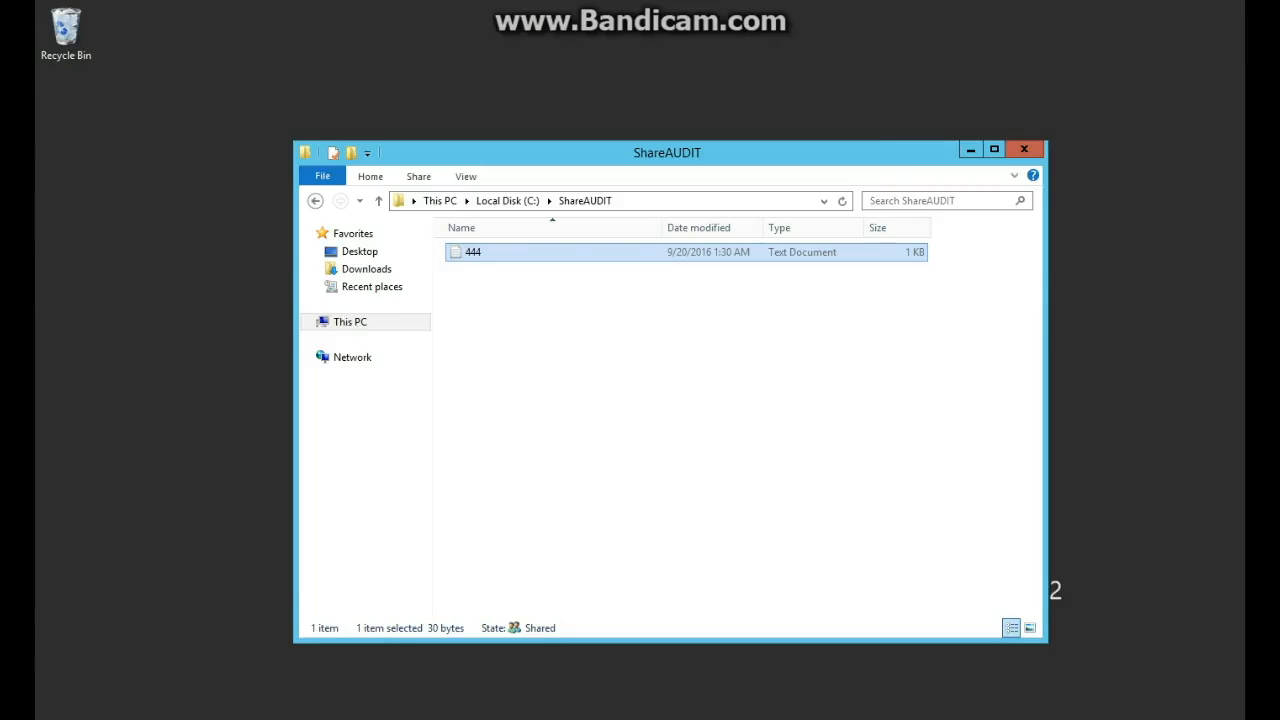
Sign out and sign back in as the second domain user with their password.
key("super")
left_click(1029, 63)
left_click(1014, 120)
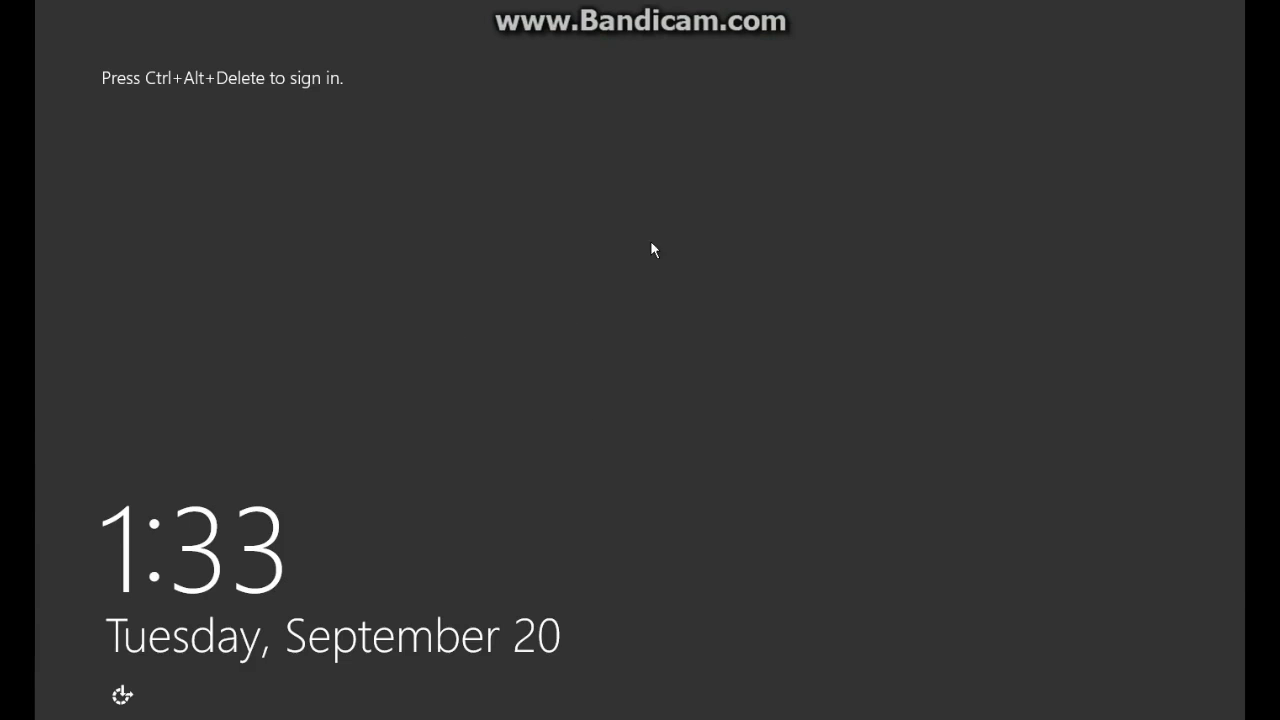
key("ctrl+alt+Delete")
left_click(731, 286)
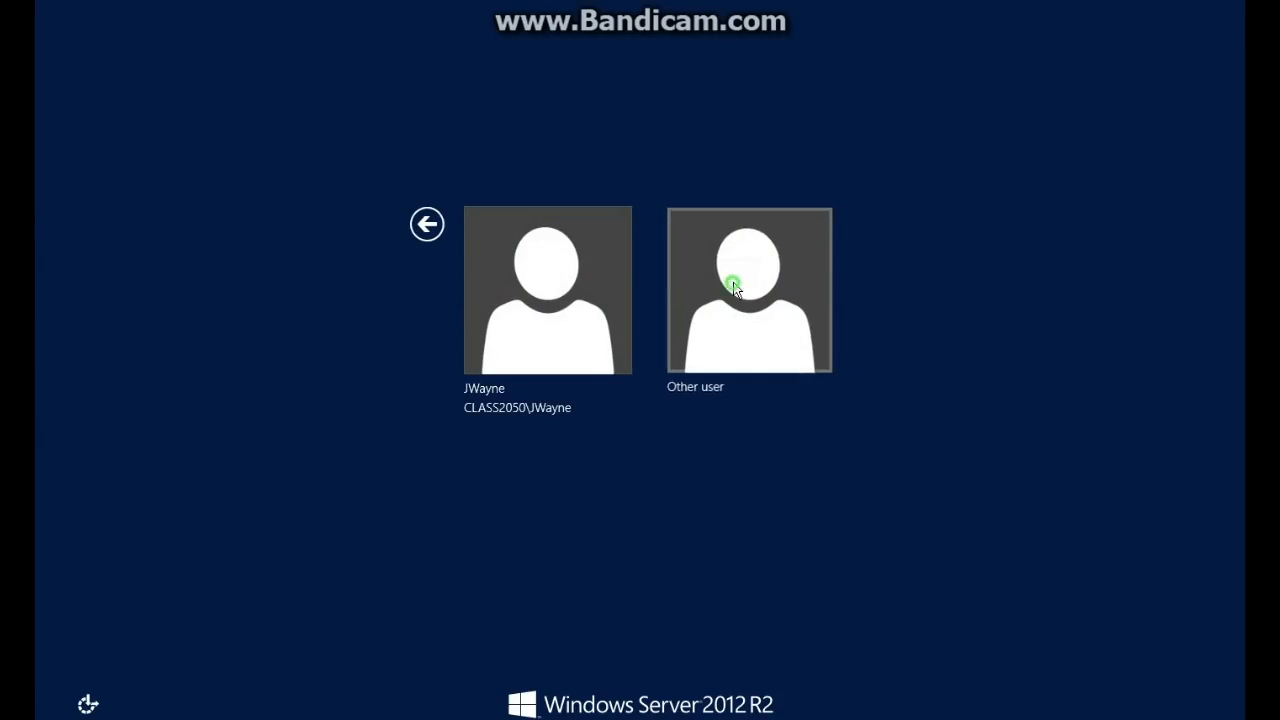
left_click(701, 262)
type("BSmith")
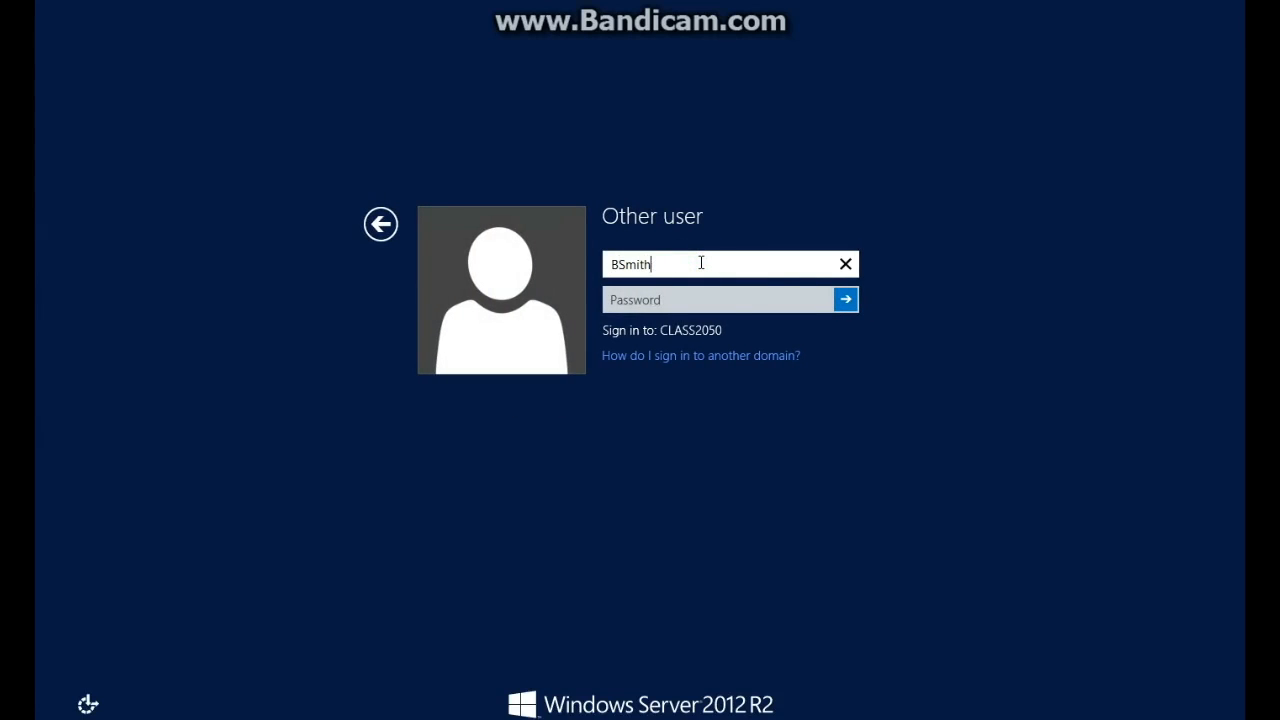
key("Tab")
type("*****")
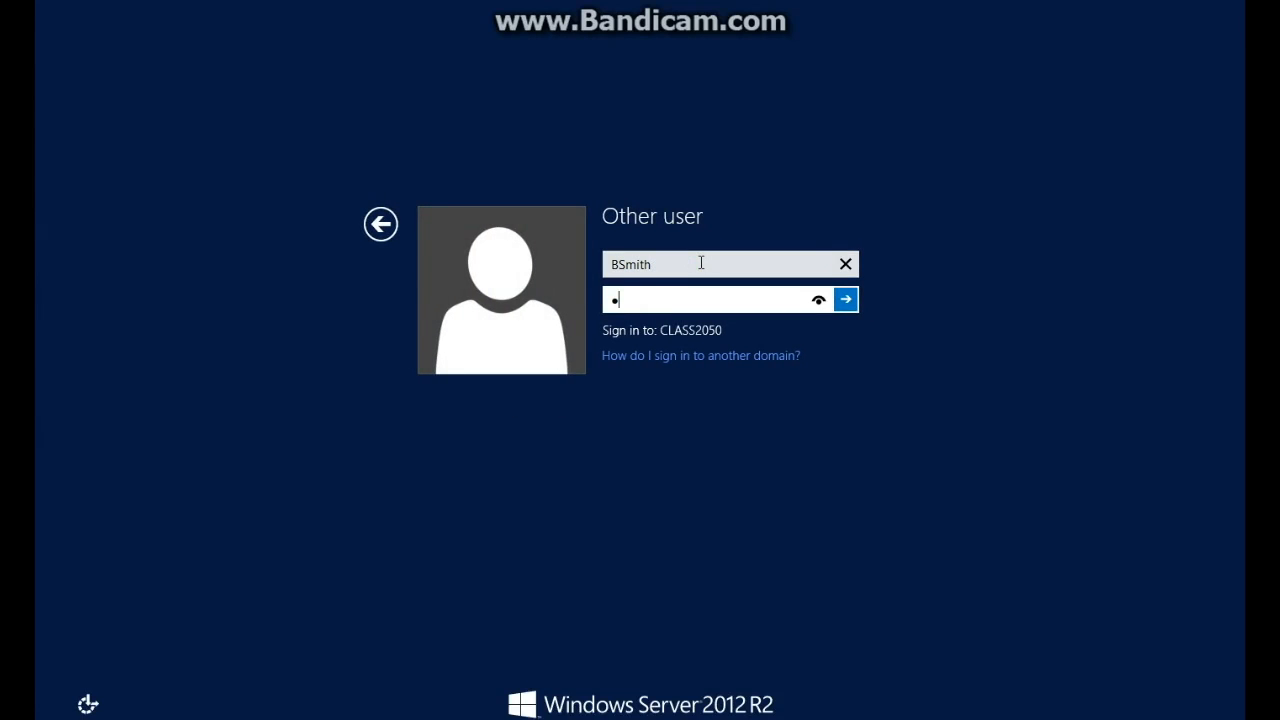
type("***")
key("Return")
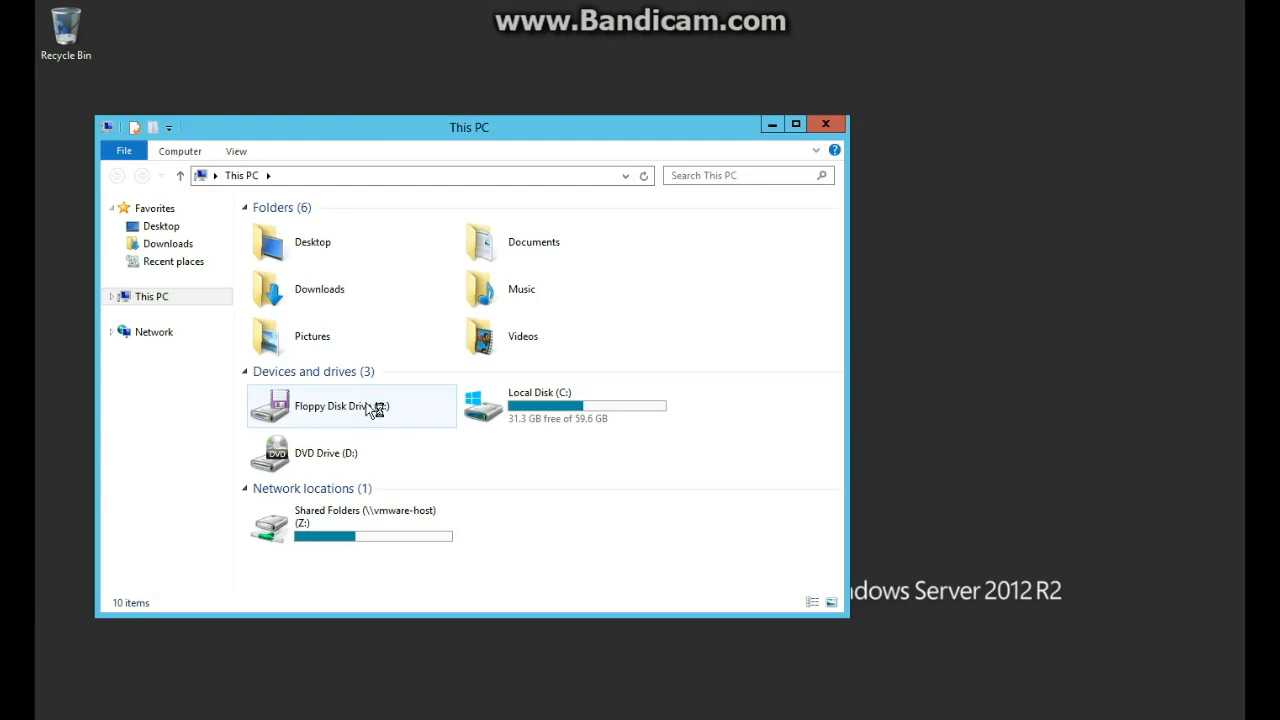
As that user, add 'eerrr' to C:\ShareAUDIT\444 and save it.
double_click(512, 406)
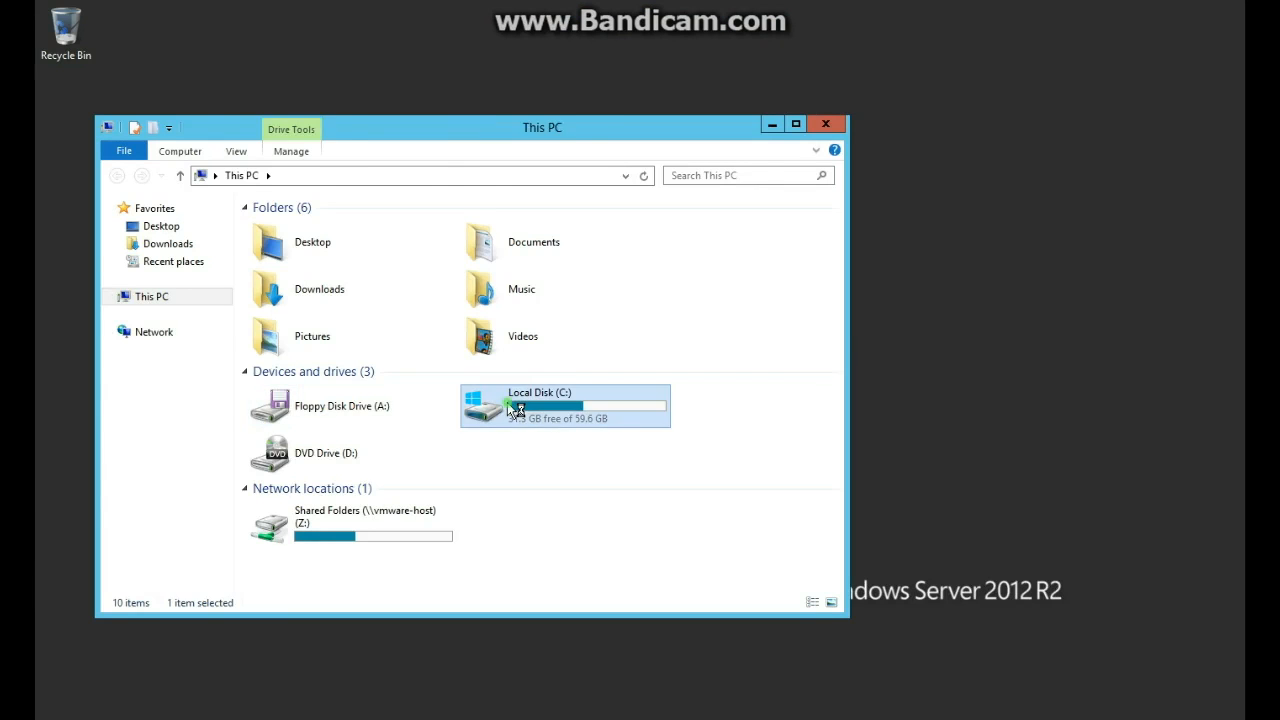
double_click(343, 340)
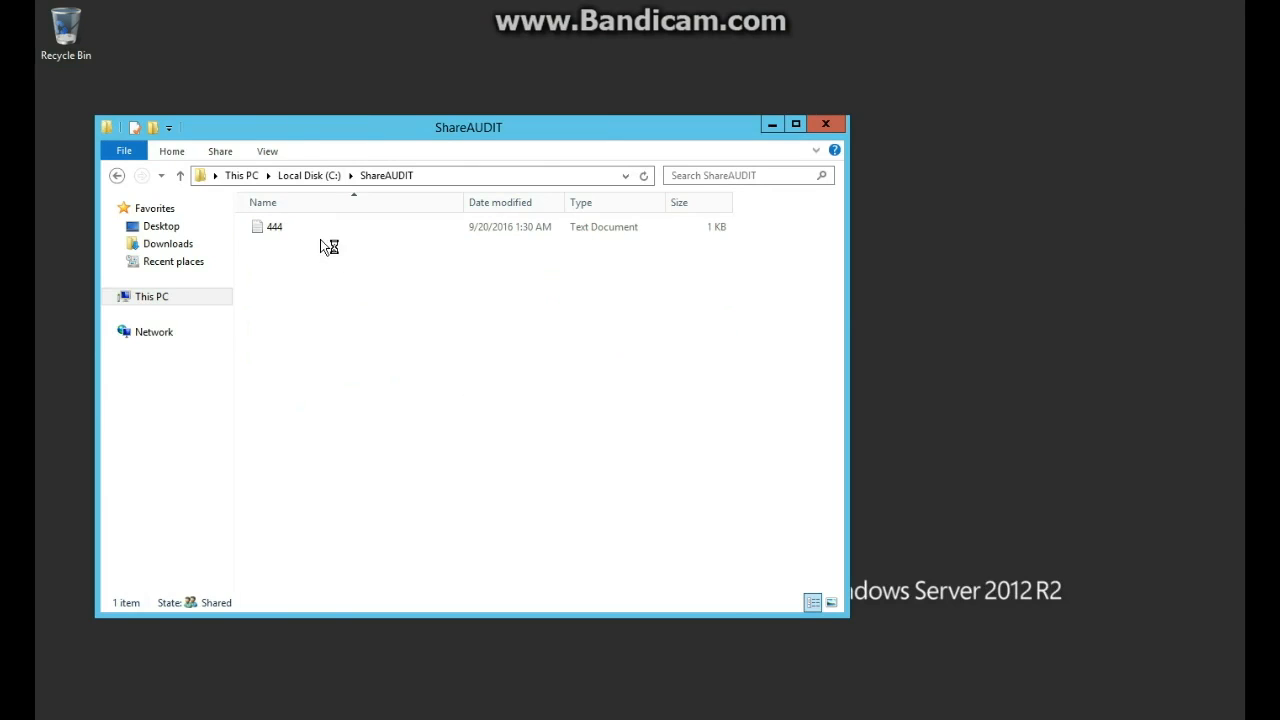
double_click(322, 230)
type("eerrr")
left_click(713, 110)
left_click(601, 379)
left_click(360, 305)
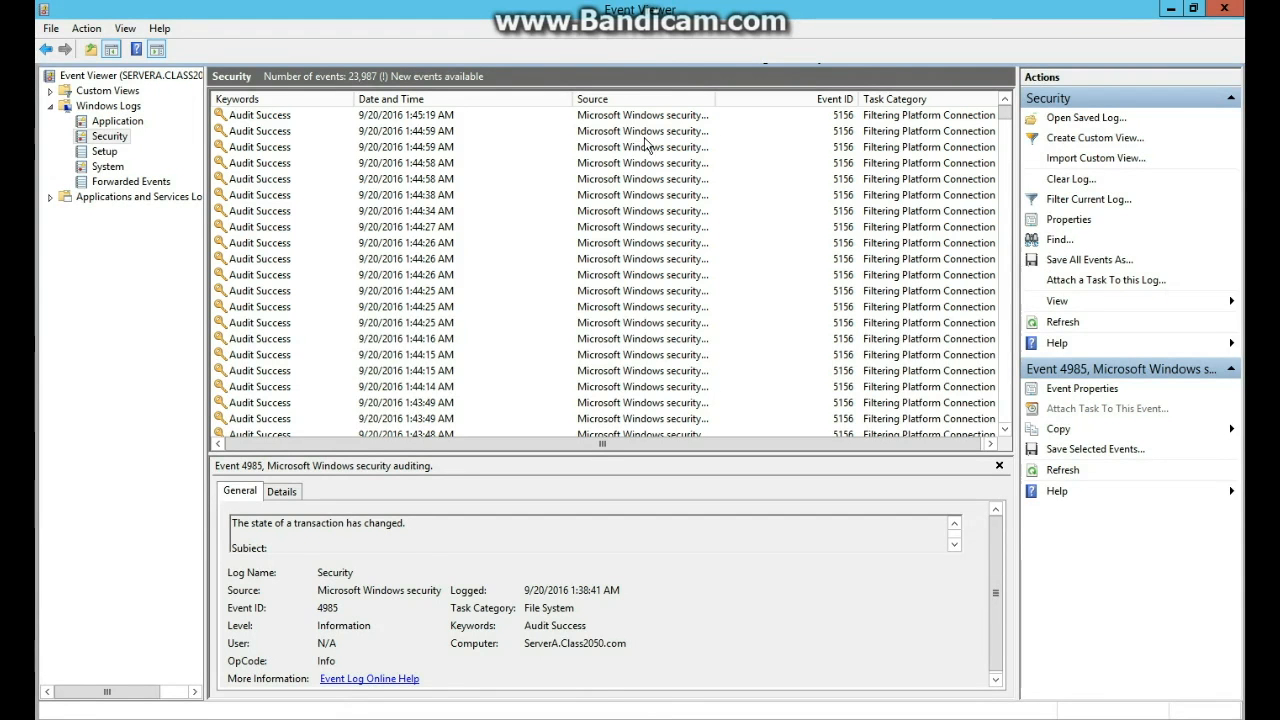
Refresh the Security log and review the newest 5156 and 4656 events from 1:45.
left_click(1064, 471)
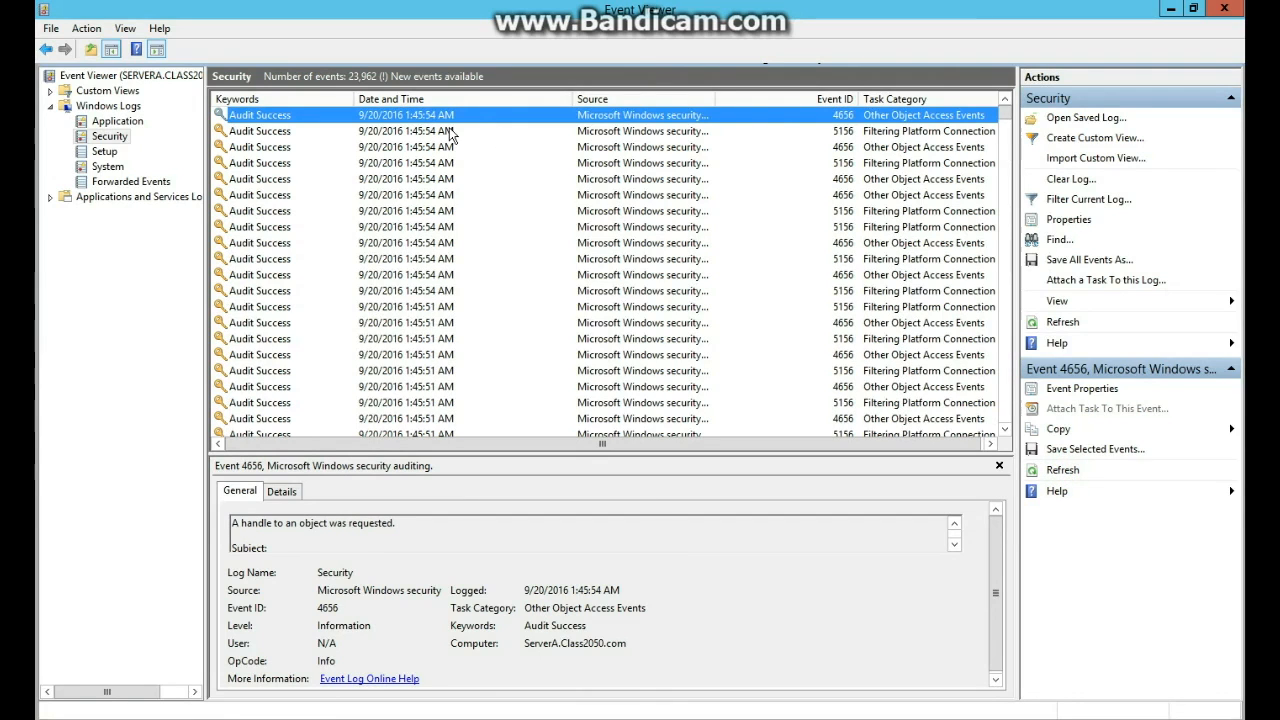
left_click(867, 131)
left_click(862, 117)
left_click(858, 132)
left_click(855, 148)
left_click(846, 179)
left_click(843, 195)
left_click(822, 227)
left_click(800, 262)
left_click(777, 307)
left_click(775, 323)
left_click(775, 342)
left_click(771, 375)
Scroll to the earlier 1:44 events and inspect the 5156 connection logged at 1:44:59.
scroll(771, 376, "down", 2)
left_click(771, 376)
left_click(775, 327)
left_click(775, 313)
scroll(773, 361, "down", 1)
left_click(773, 361)
left_click(763, 385)
left_click(761, 417)
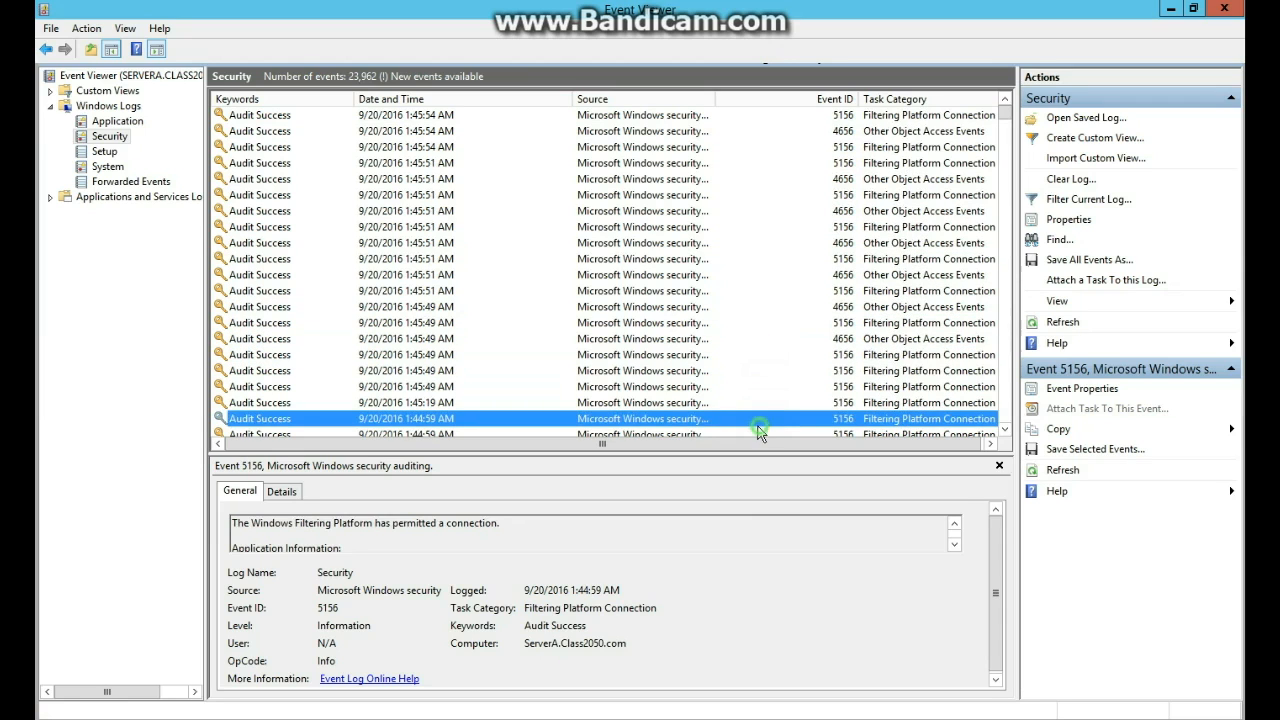
scroll(522, 330, "down", 3)
left_click(486, 367)
left_click(500, 309)
left_click(520, 289)
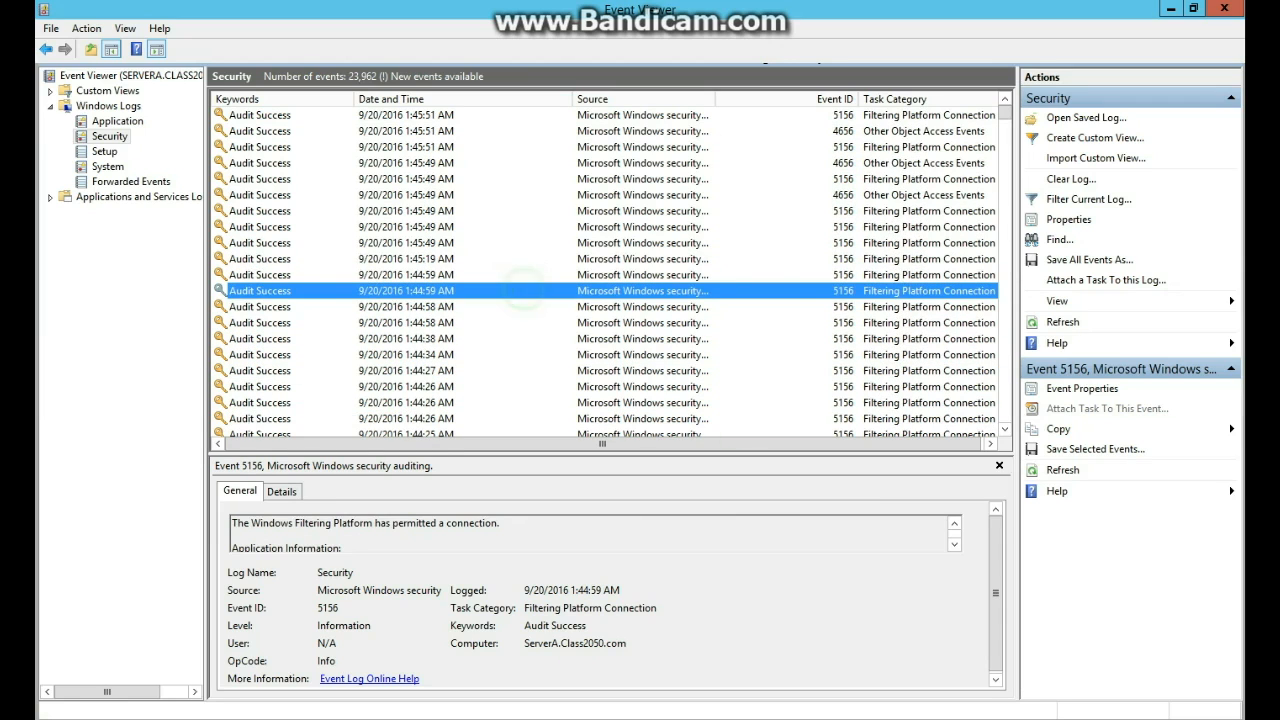